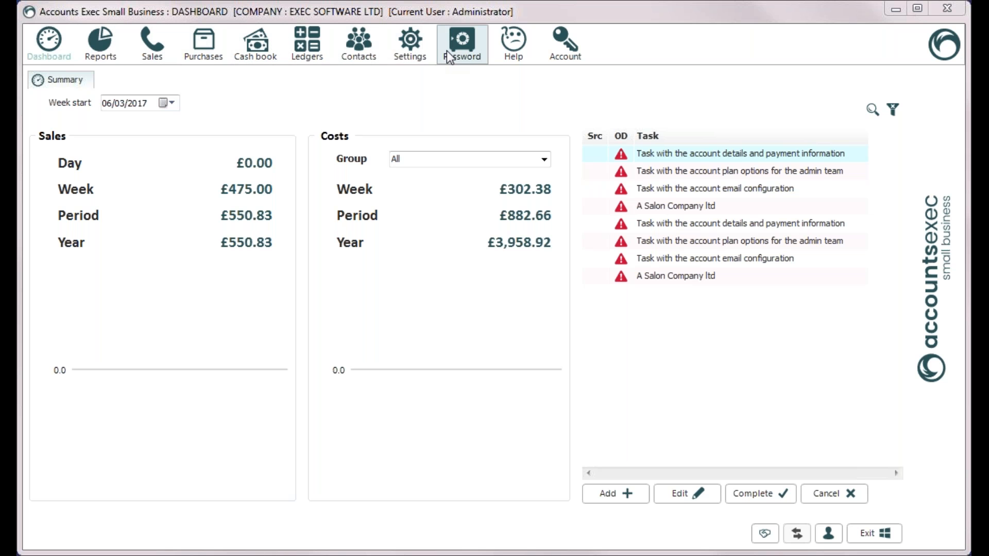
# Step: Visit the Sales, Purchases, Cash book and Ledgers areas in turn, ending back on Sales customers
pyautogui.click(153, 54)
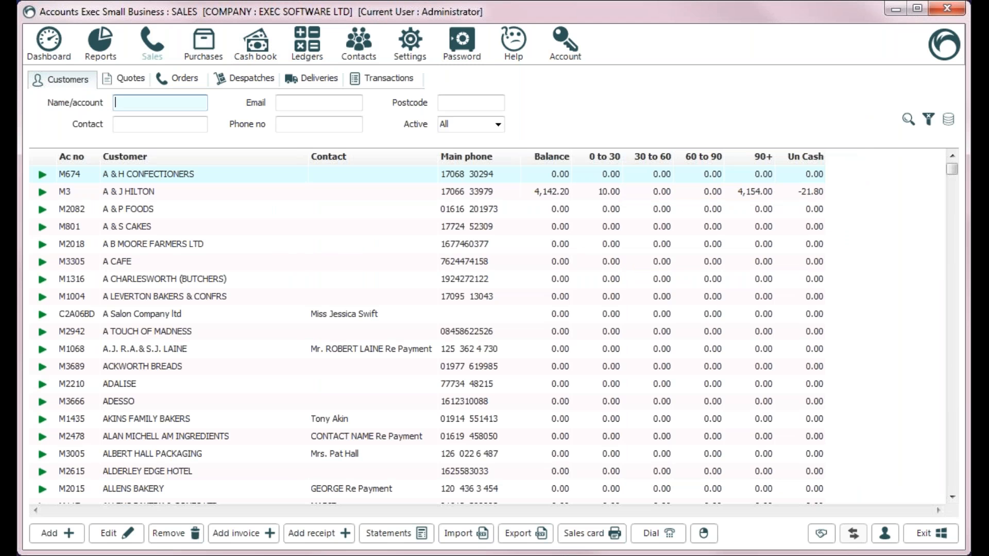
pyautogui.click(206, 51)
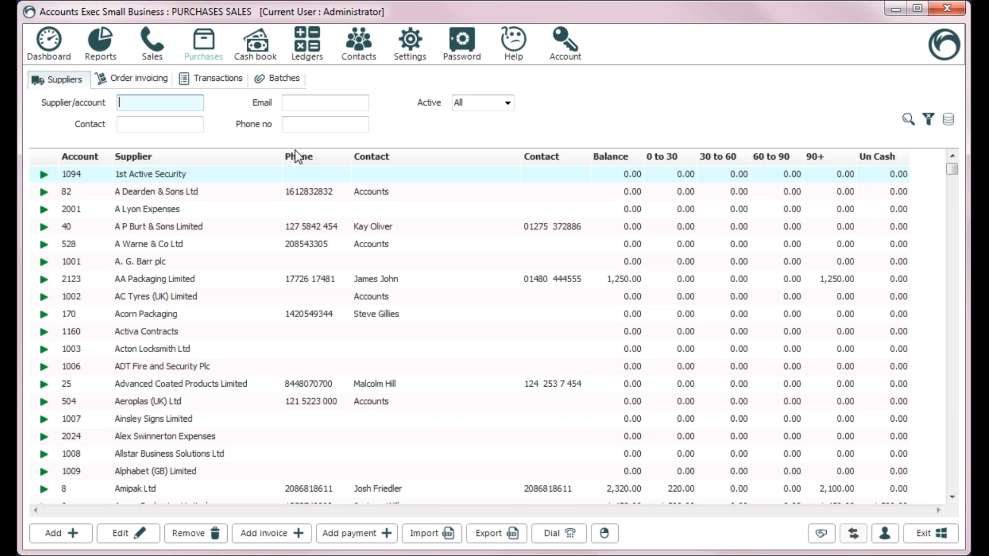
pyautogui.click(255, 59)
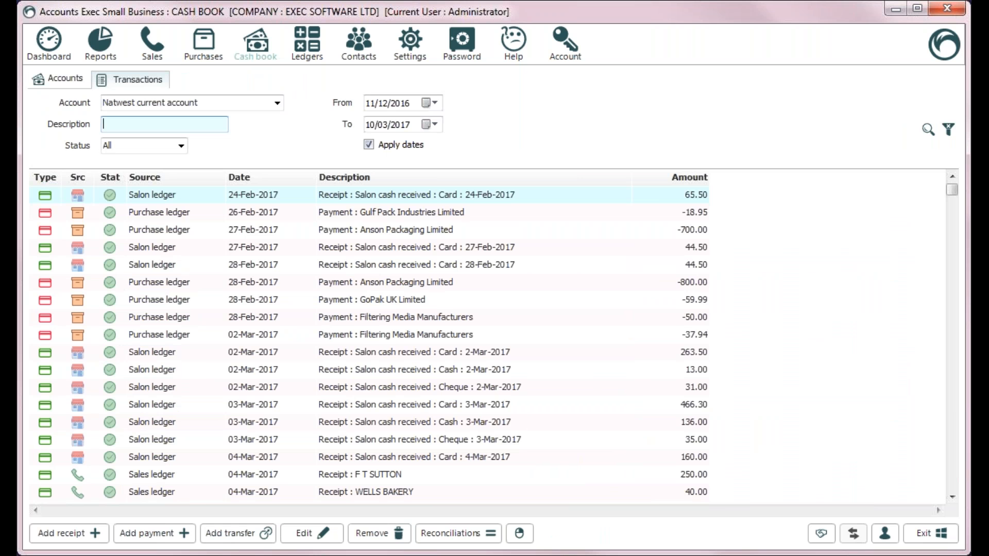
pyautogui.click(305, 51)
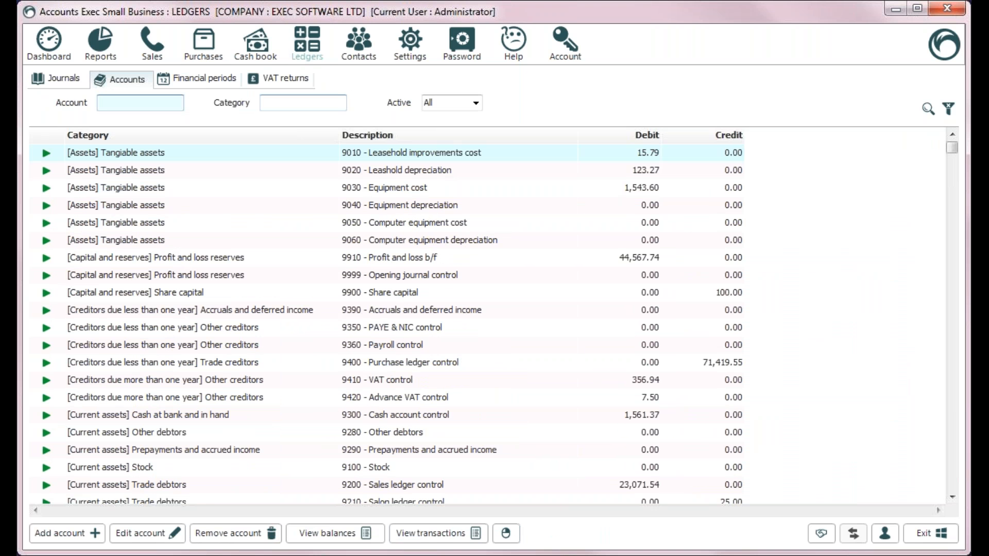
pyautogui.click(166, 54)
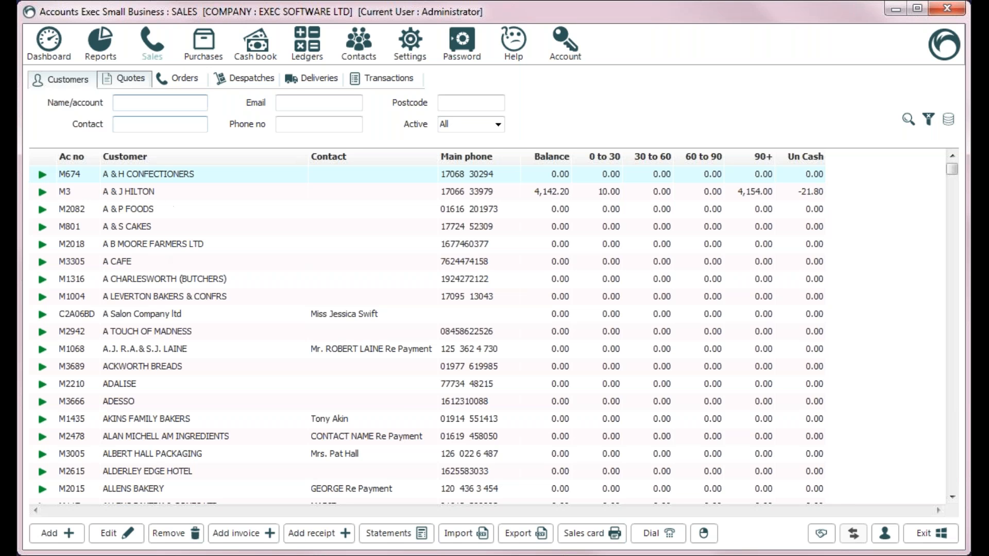
pyautogui.click(127, 79)
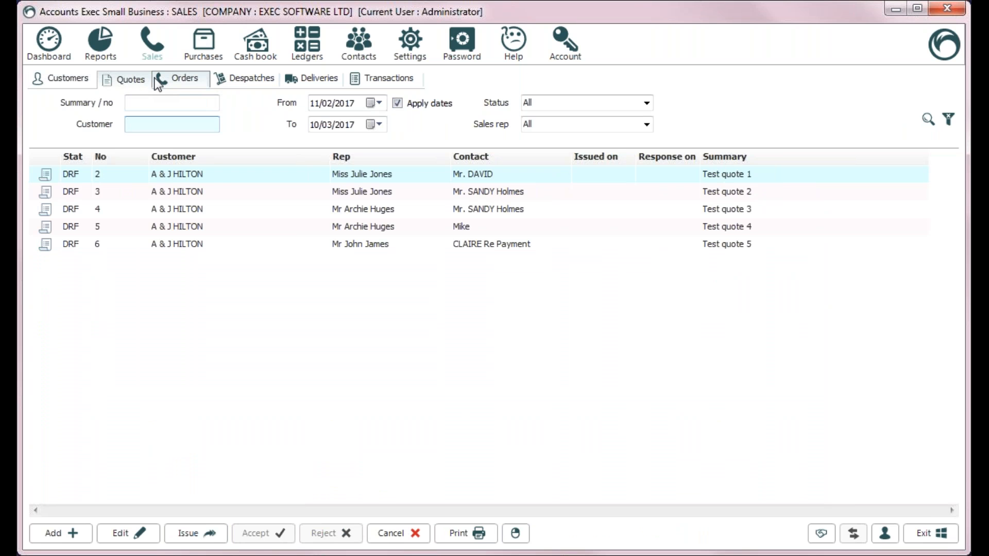
pyautogui.click(190, 85)
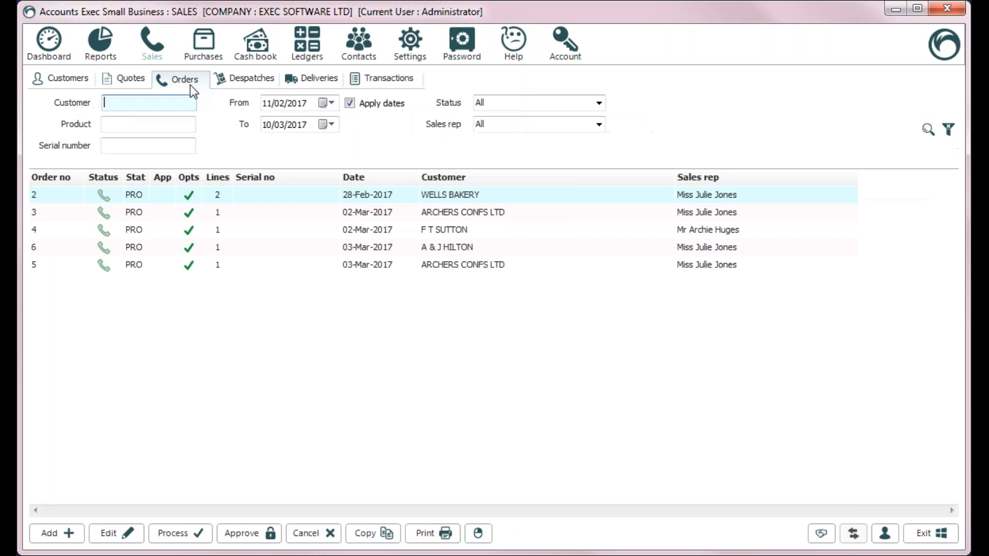
pyautogui.click(382, 85)
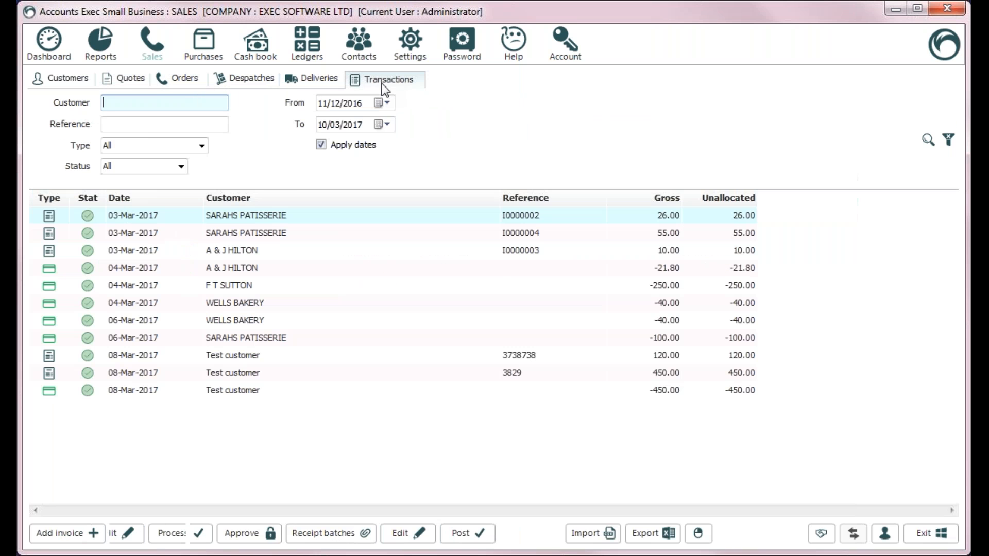
pyautogui.click(59, 81)
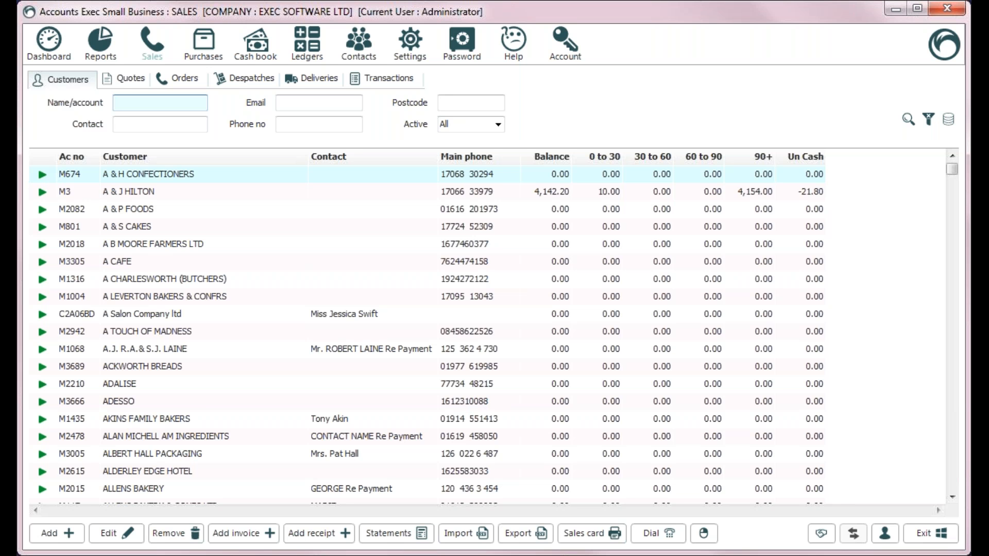
pyautogui.click(270, 249)
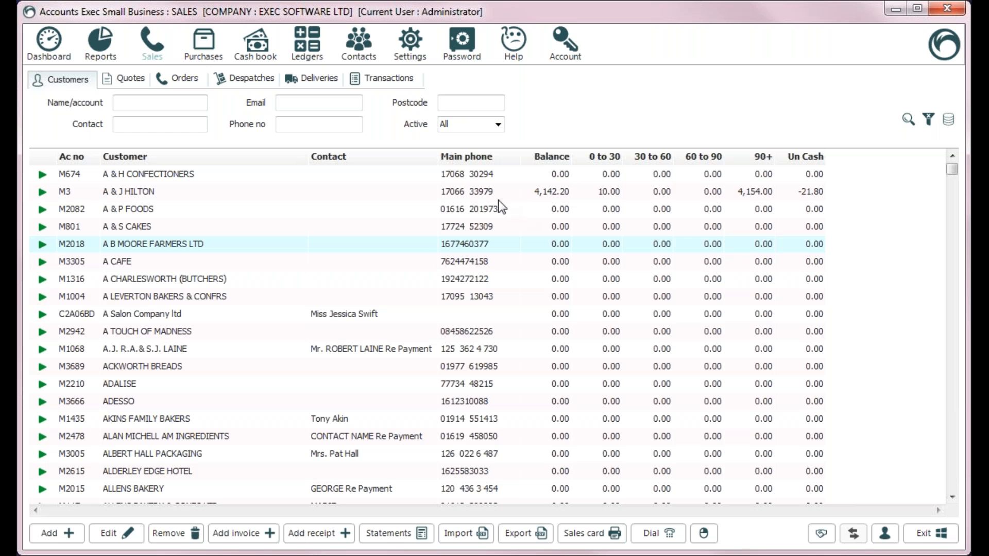
pyautogui.click(465, 191)
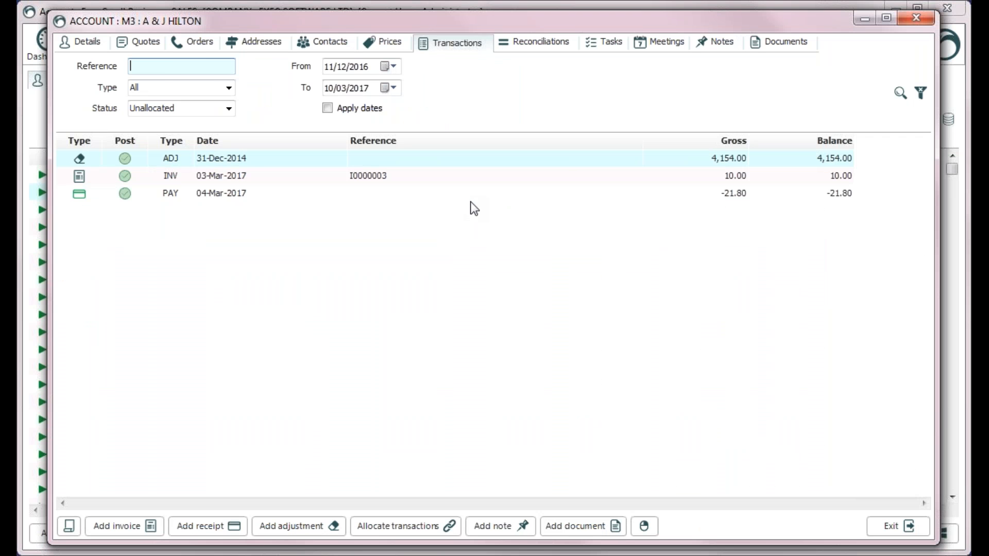
pyautogui.click(887, 526)
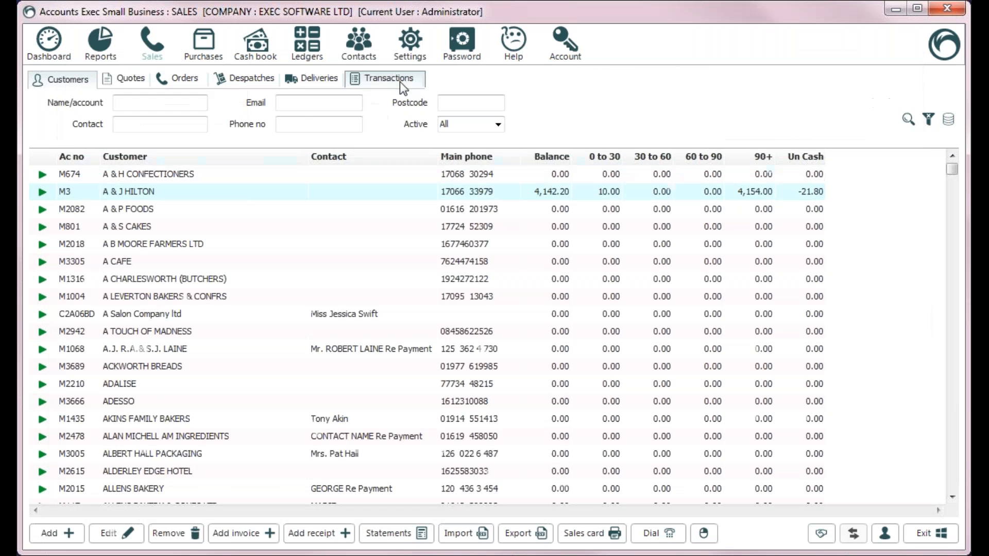
pyautogui.click(389, 78)
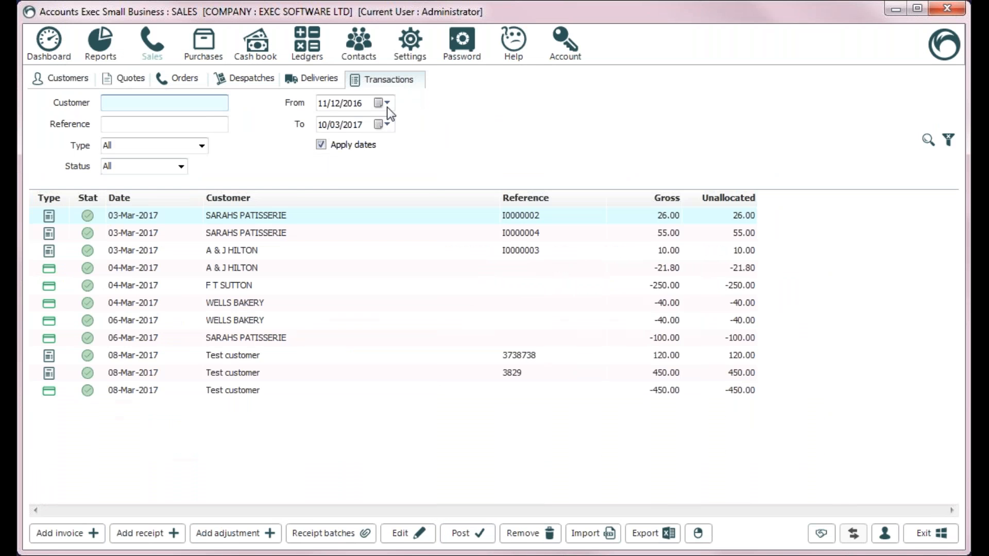
pyautogui.click(246, 268)
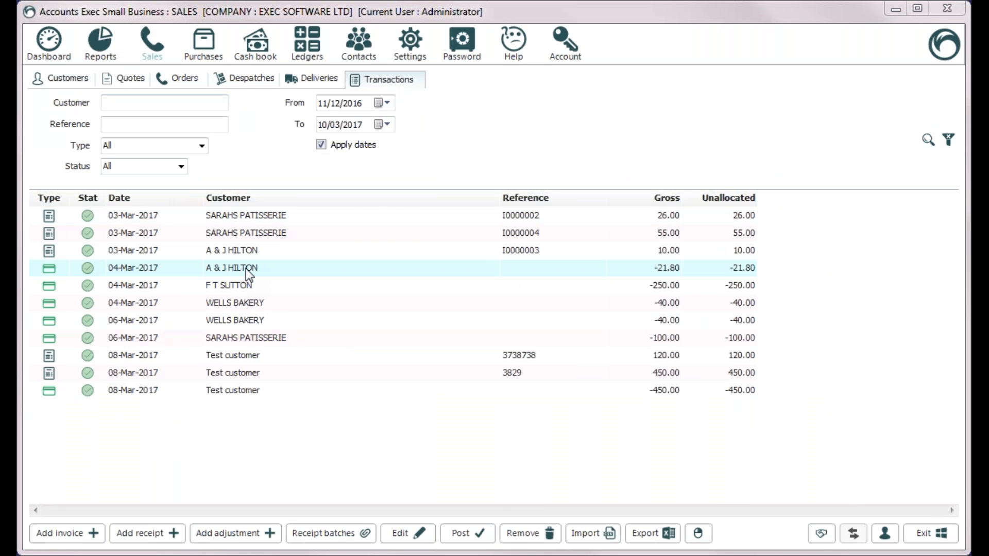
pyautogui.doubleClick(246, 268)
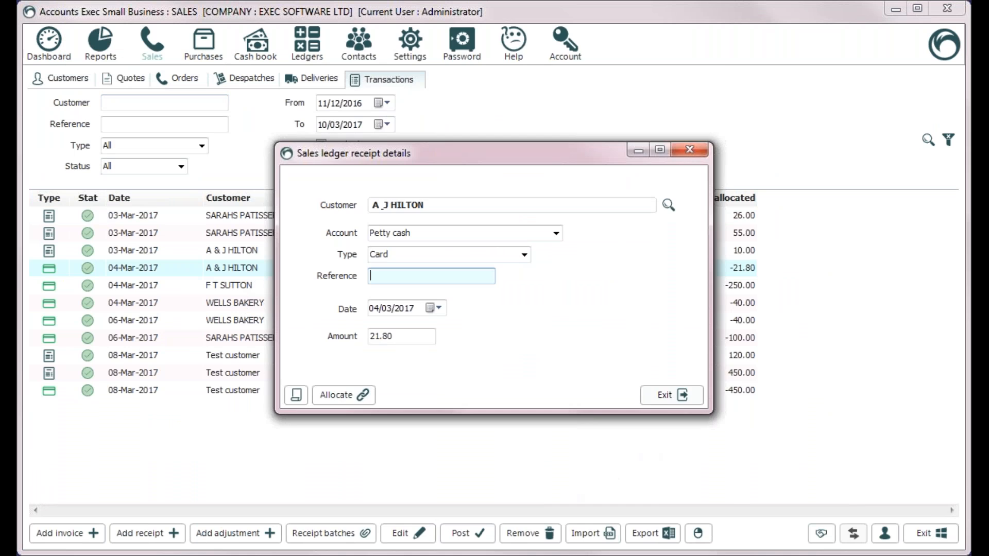
pyautogui.click(659, 397)
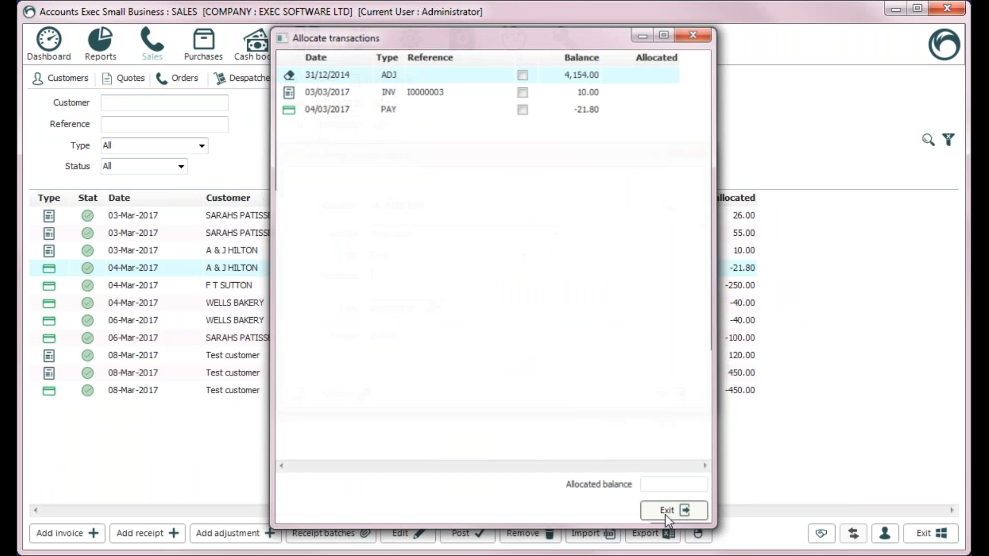
pyautogui.click(666, 514)
pyautogui.click(178, 79)
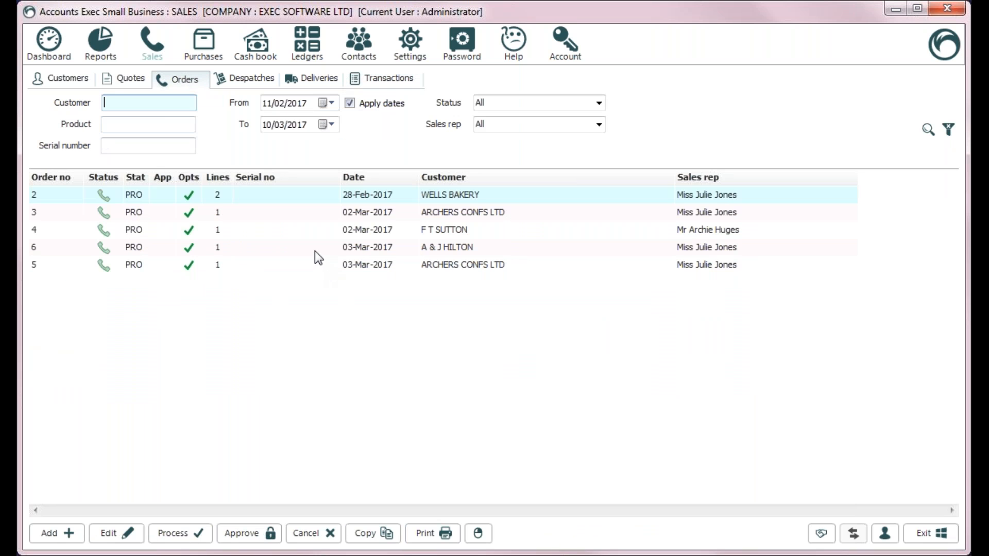
# Step: Review sales order 6, then check the Quotes, Orders and Despatches lists before returning to Customers
pyautogui.doubleClick(316, 250)
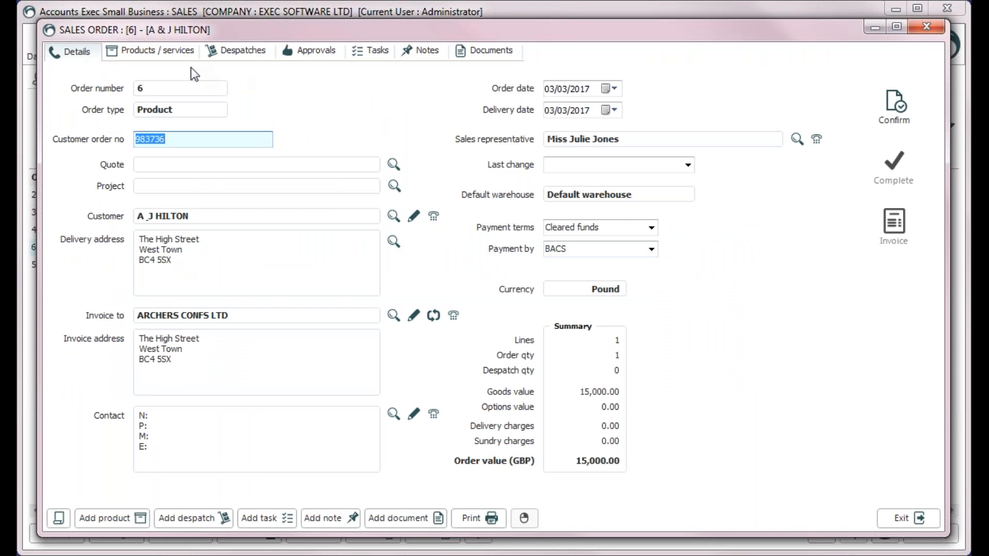
pyautogui.click(903, 518)
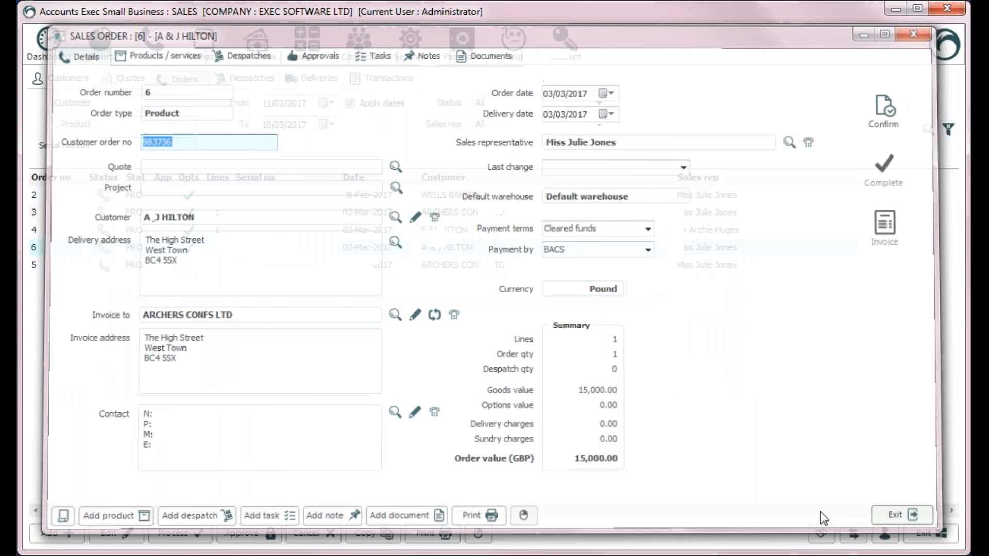
pyautogui.click(79, 79)
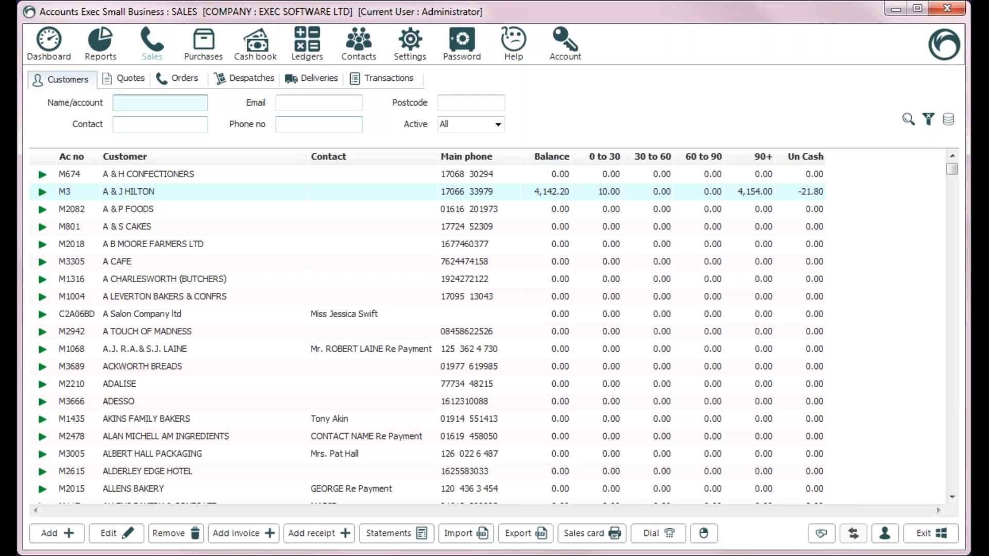
pyautogui.click(124, 81)
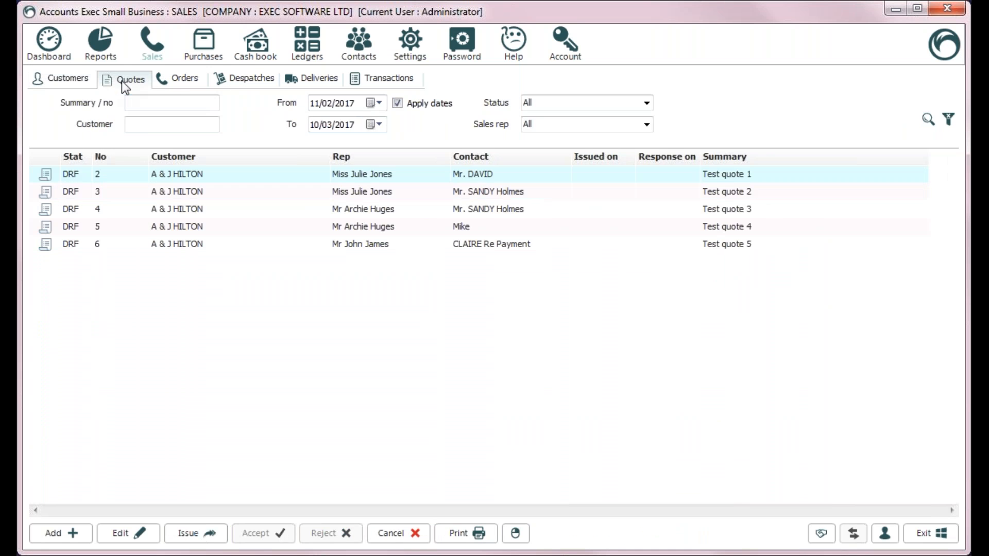
pyautogui.click(181, 83)
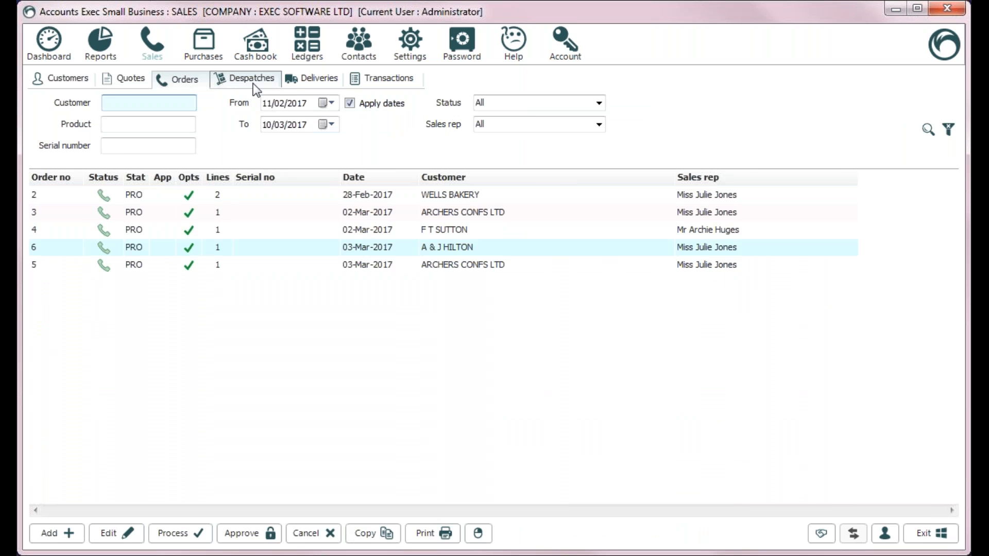
pyautogui.click(252, 83)
pyautogui.click(79, 83)
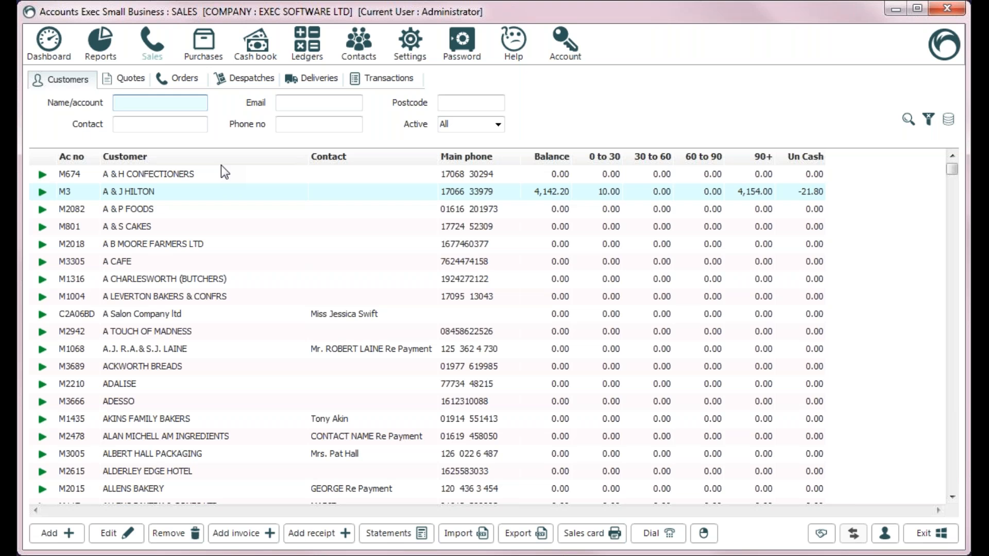
# Step: Try name filters such as 'ss' and 'esso' and an e-mail filter '1008', then clear them
pyautogui.write('adess')
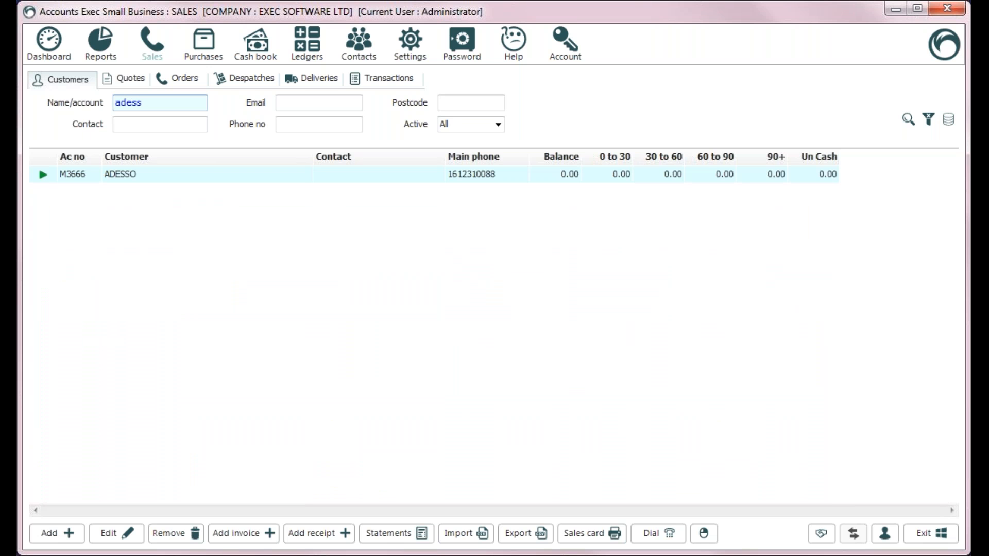
pyautogui.press('BackSpace')
pyautogui.press('BackSpace')
pyautogui.press('BackSpace')
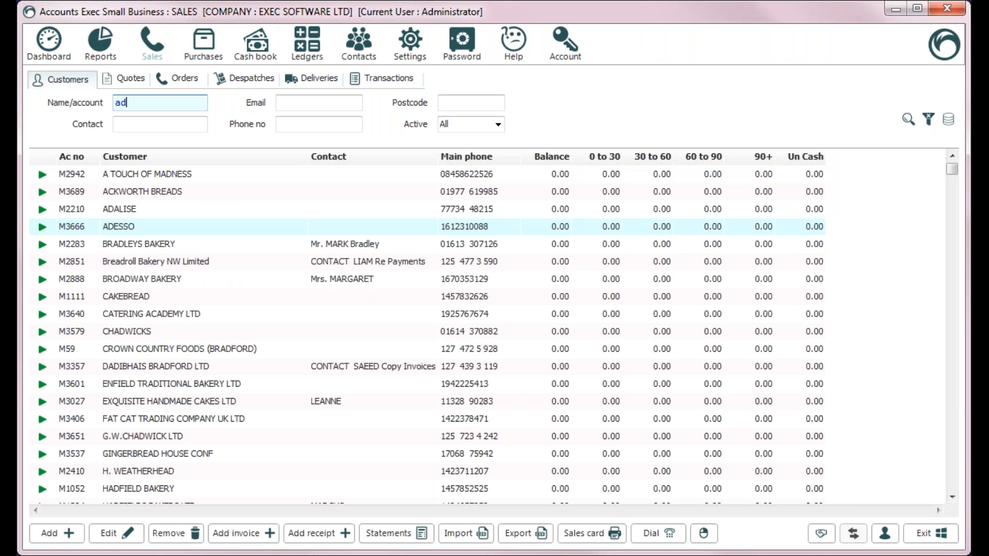
pyautogui.press('BackSpace')
pyautogui.press('BackSpace')
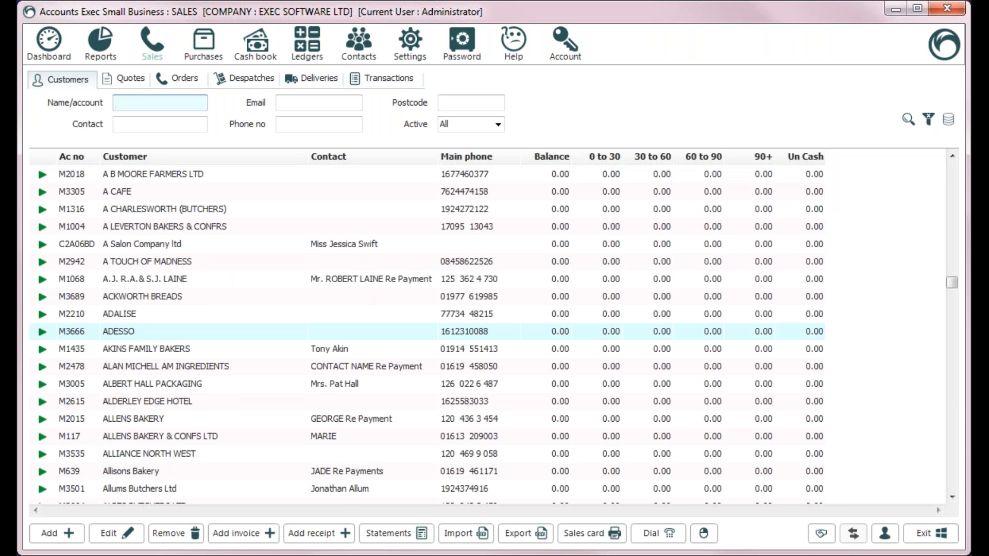
pyautogui.write('ess')
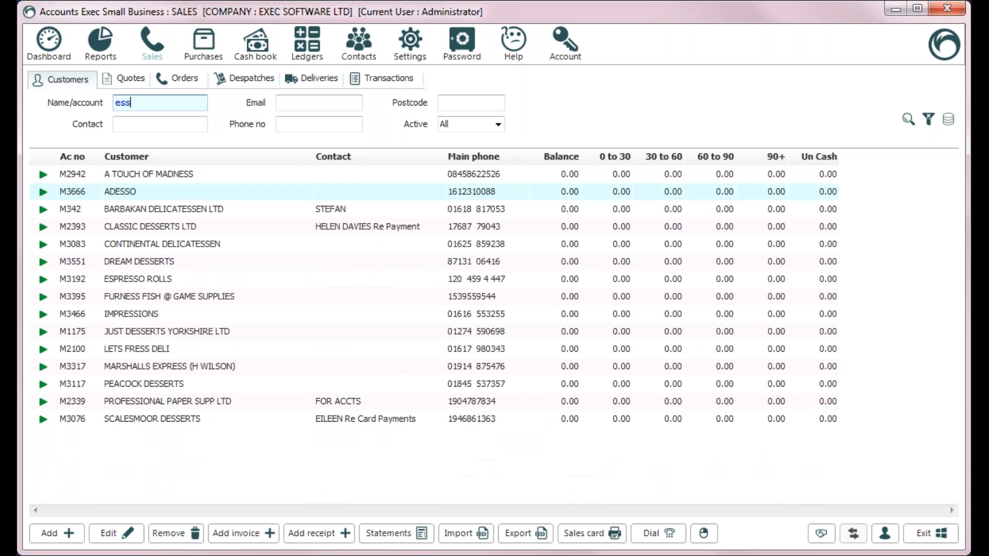
pyautogui.write('o')
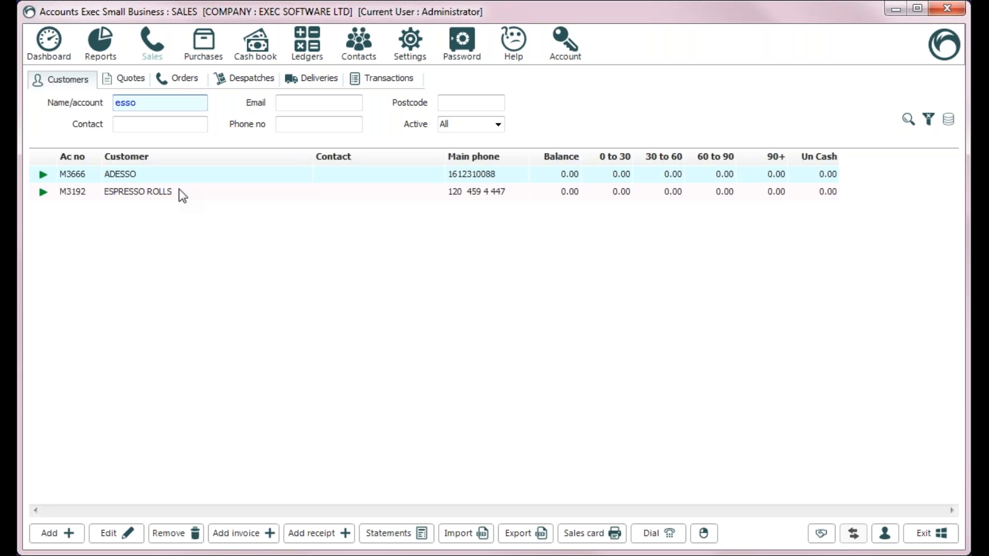
pyautogui.press('BackSpace')
pyautogui.press('BackSpace')
pyautogui.press('BackSpace')
pyautogui.press('BackSpace')
pyautogui.click(115, 123)
pyautogui.click(278, 102)
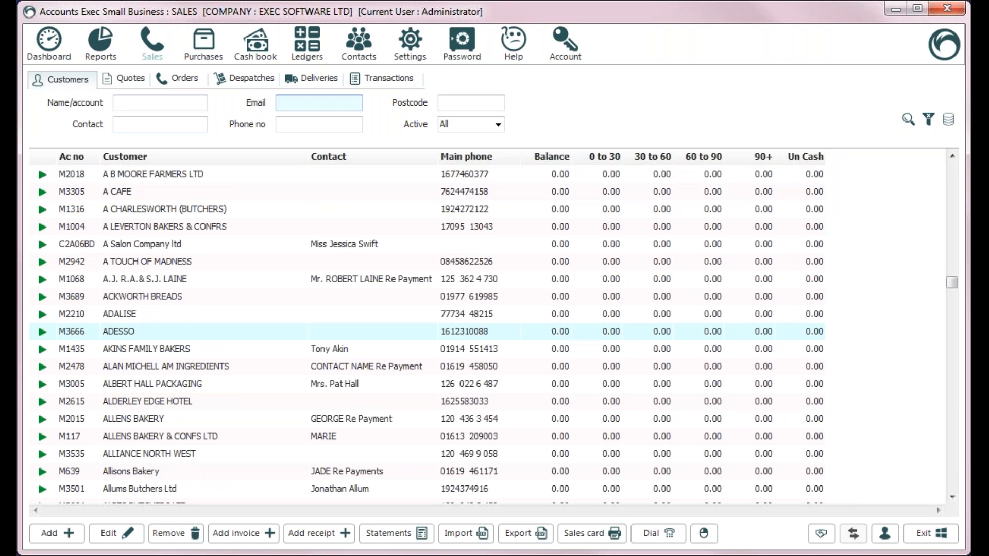
pyautogui.write('1008')
pyautogui.press('BackSpace')
pyautogui.press('BackSpace')
pyautogui.press('BackSpace')
pyautogui.press('BackSpace')
# Step: Filter customers by name 'esso' and phone number '088', leaving only ADESSO
pyautogui.click(278, 124)
pyautogui.write('10')
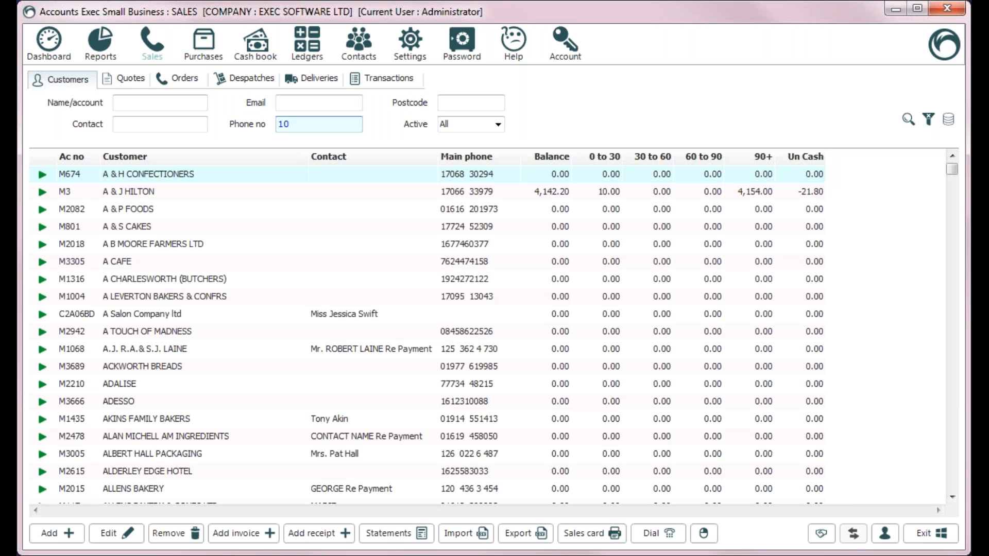
pyautogui.write('088')
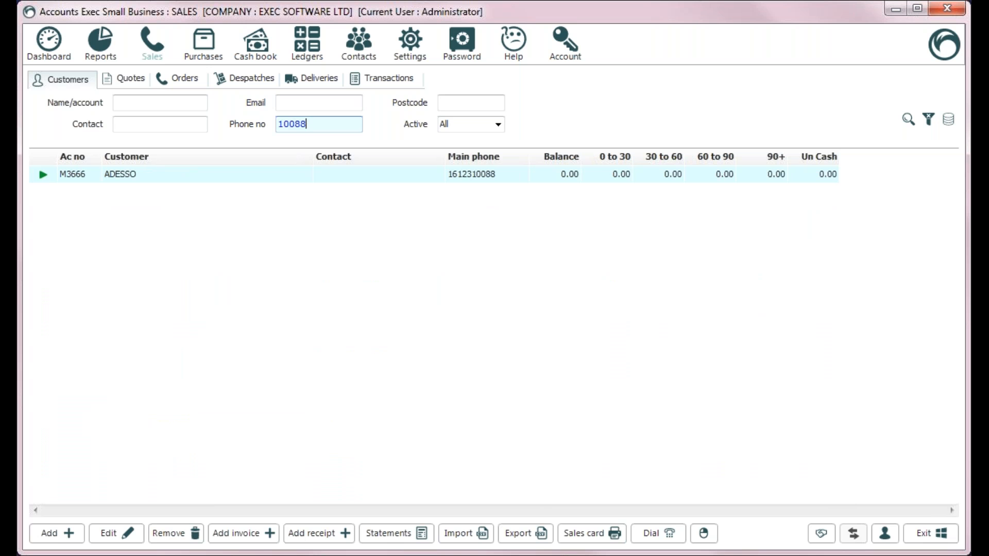
pyautogui.press('BackSpace')
pyautogui.press('BackSpace')
pyautogui.press('BackSpace')
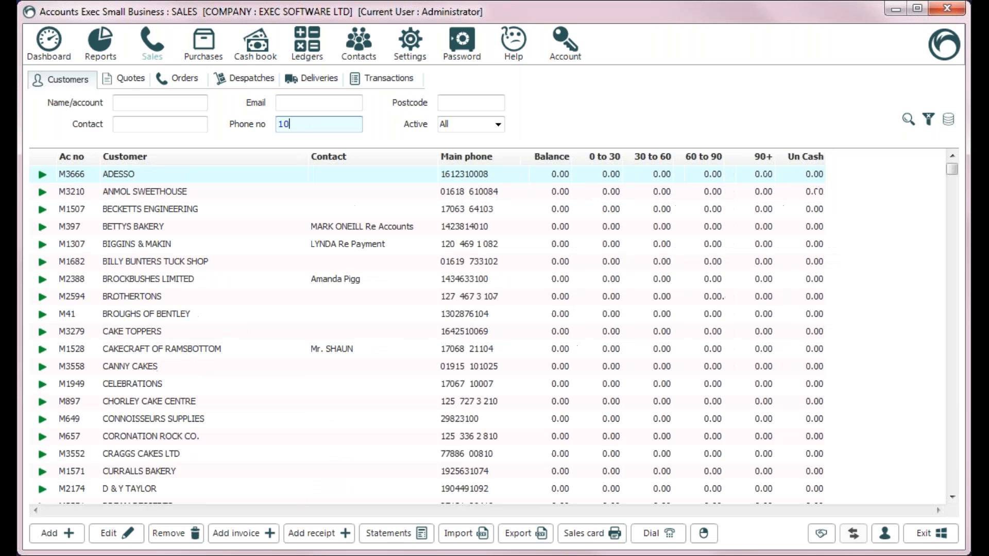
pyautogui.press('BackSpace')
pyautogui.press('BackSpace')
pyautogui.hotkey('shift', 'Tab')
pyautogui.hotkey('shift', 'Tab')
pyautogui.hotkey('shift', 'Tab')
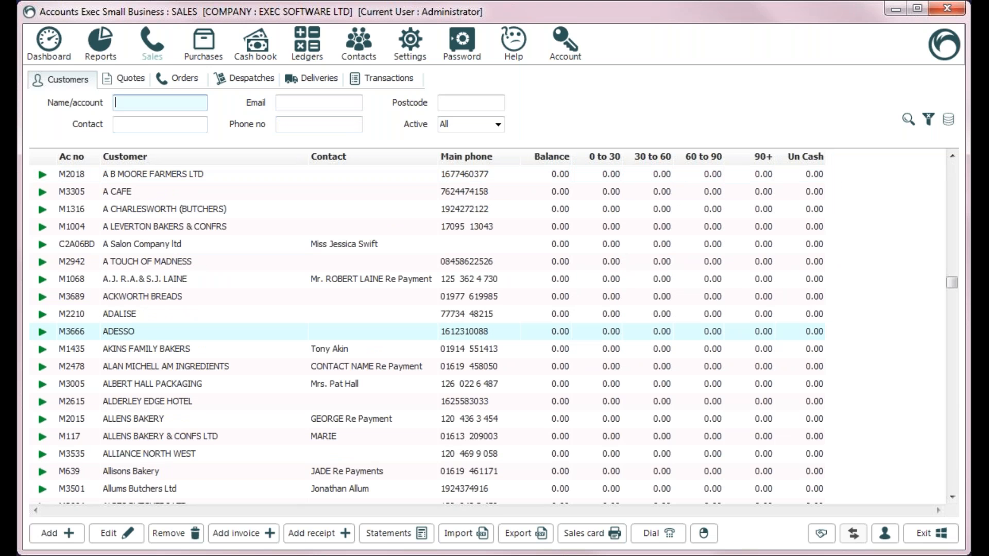
pyautogui.write('ess')
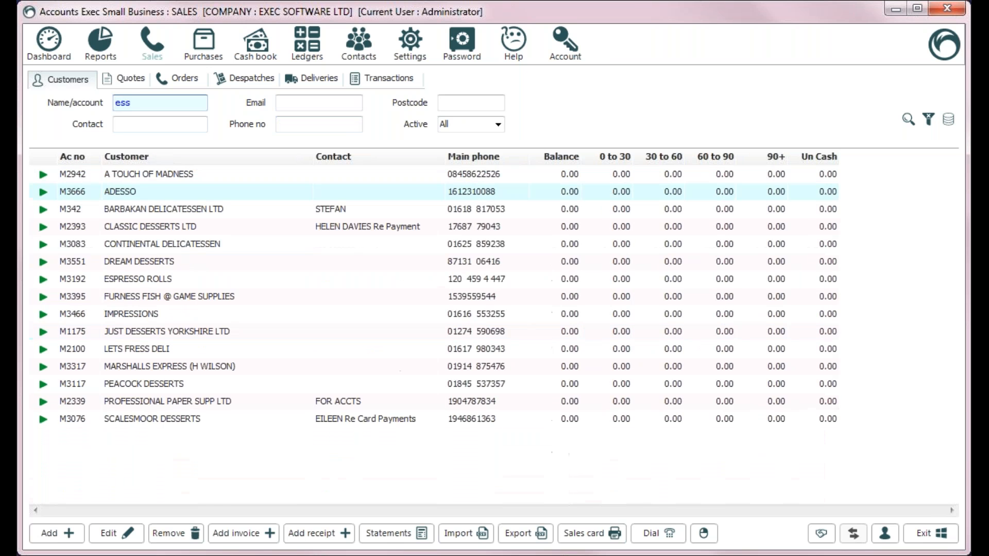
pyautogui.write('o')
pyautogui.press('Tab')
pyautogui.press('Tab')
pyautogui.press('Tab')
pyautogui.write('8')
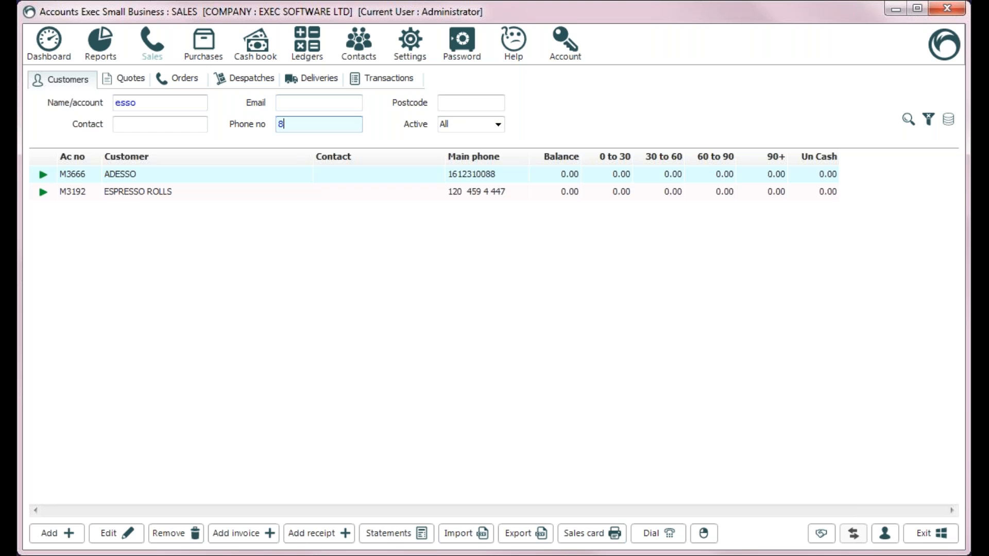
pyautogui.write('8')
pyautogui.press('BackSpace')
pyautogui.press('BackSpace')
pyautogui.write('088')
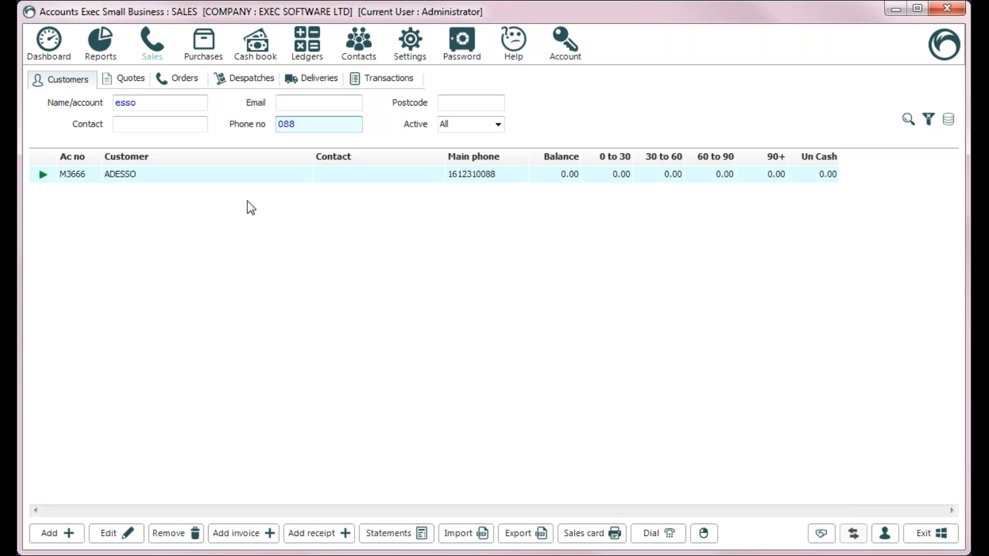
pyautogui.click(498, 125)
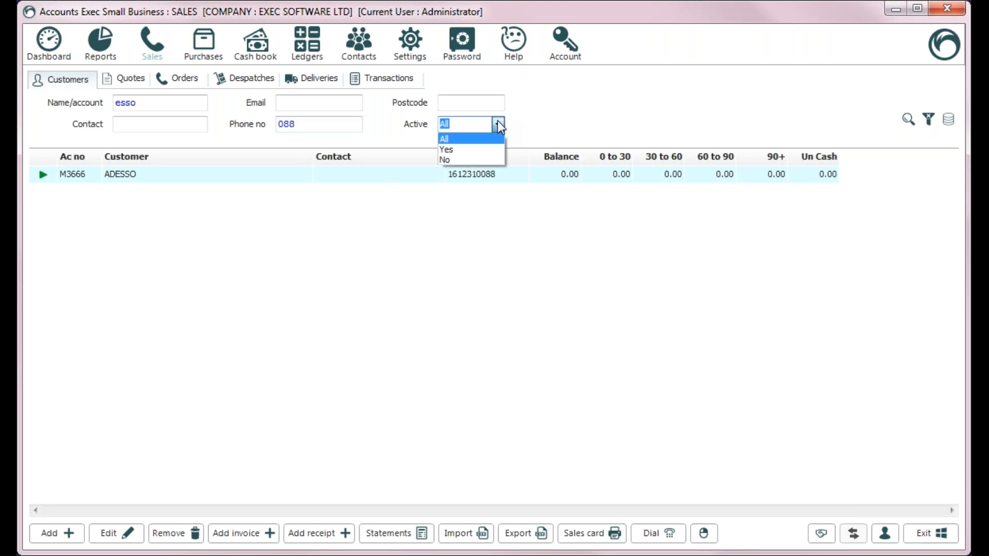
pyautogui.click(483, 148)
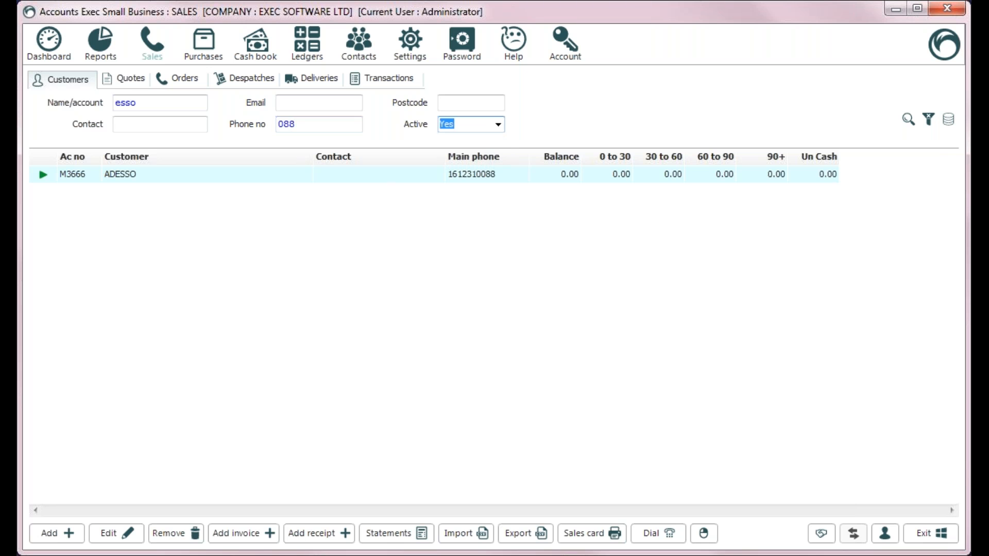
pyautogui.click(499, 126)
pyautogui.click(484, 162)
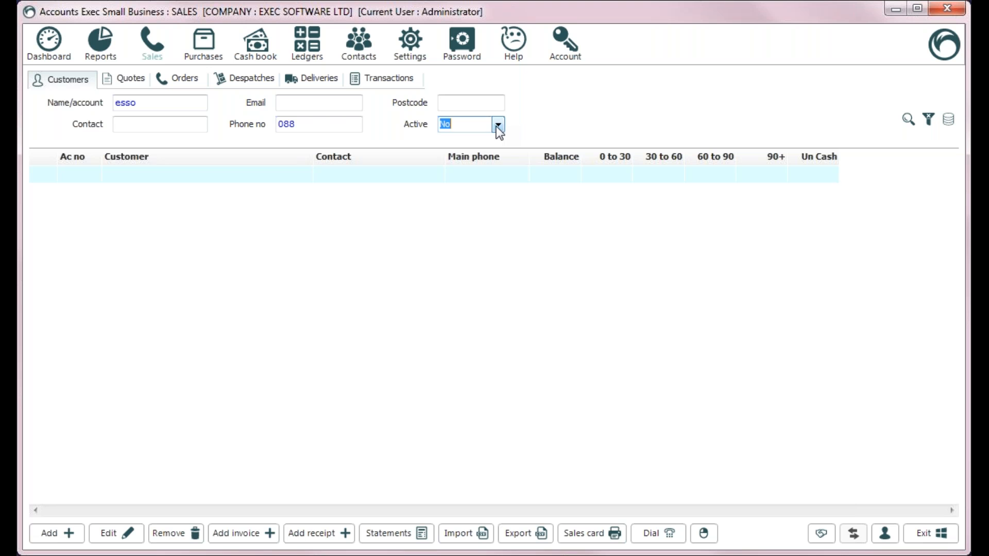
pyautogui.click(496, 126)
pyautogui.click(489, 137)
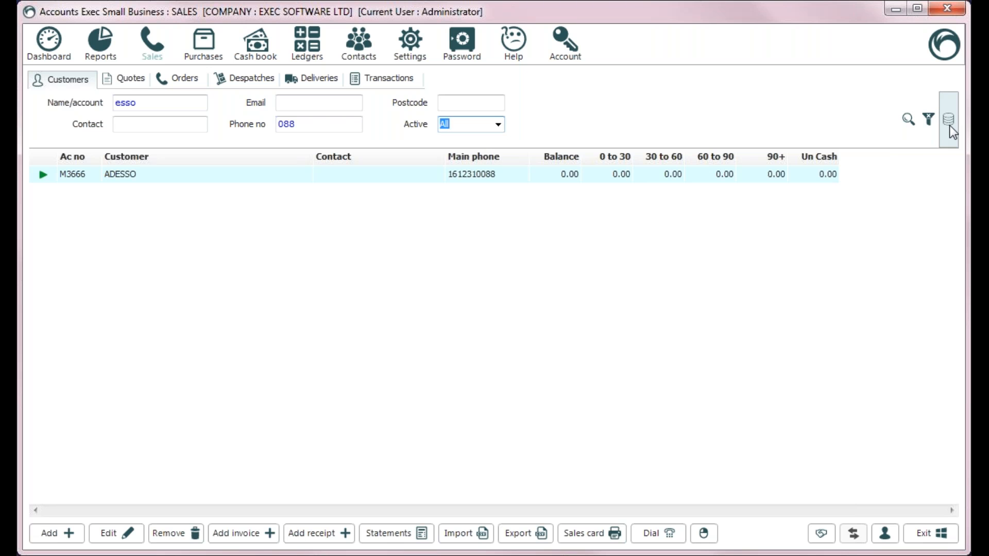
# Step: Rerun the customer search, set Active to Yes, then clear all filters to list everyone
pyautogui.click(902, 122)
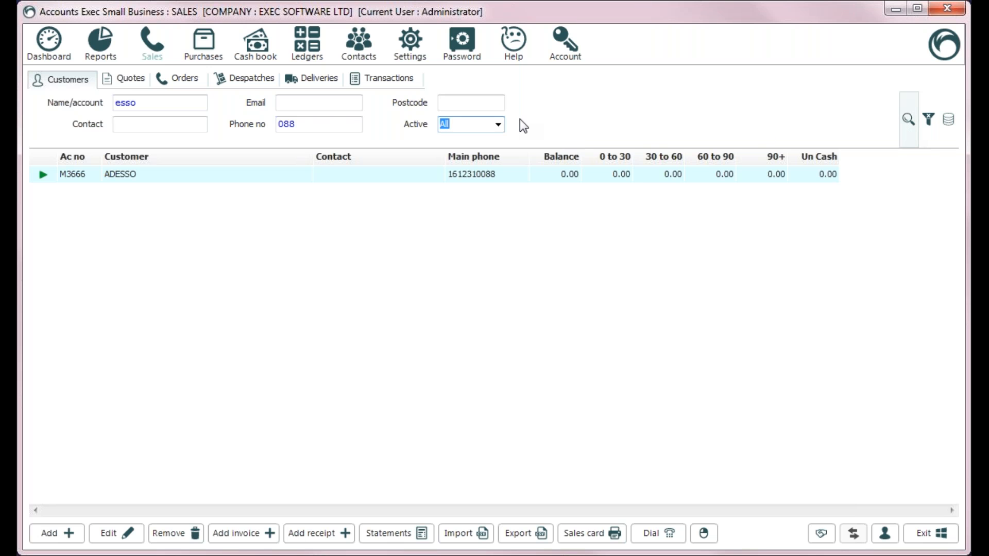
pyautogui.click(909, 130)
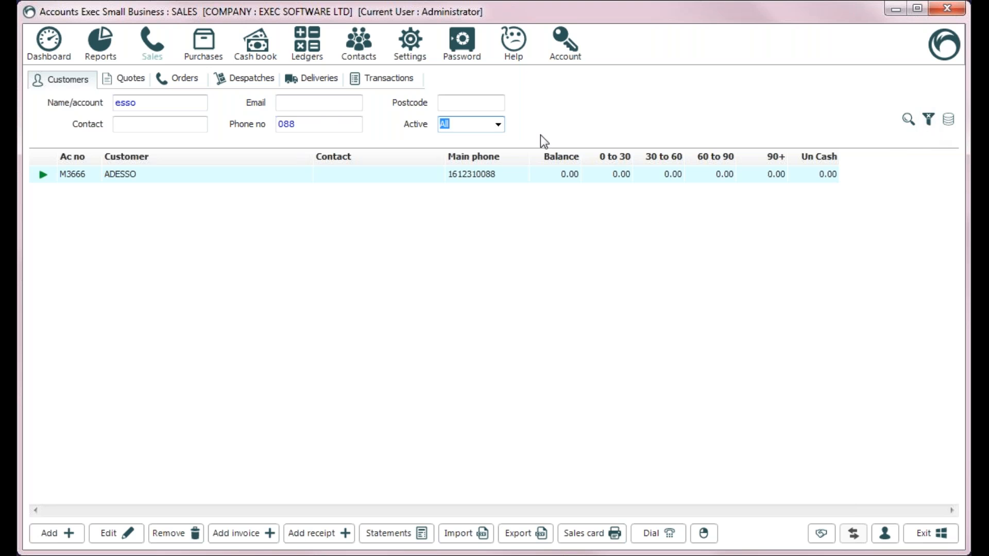
pyautogui.click(498, 123)
pyautogui.click(469, 148)
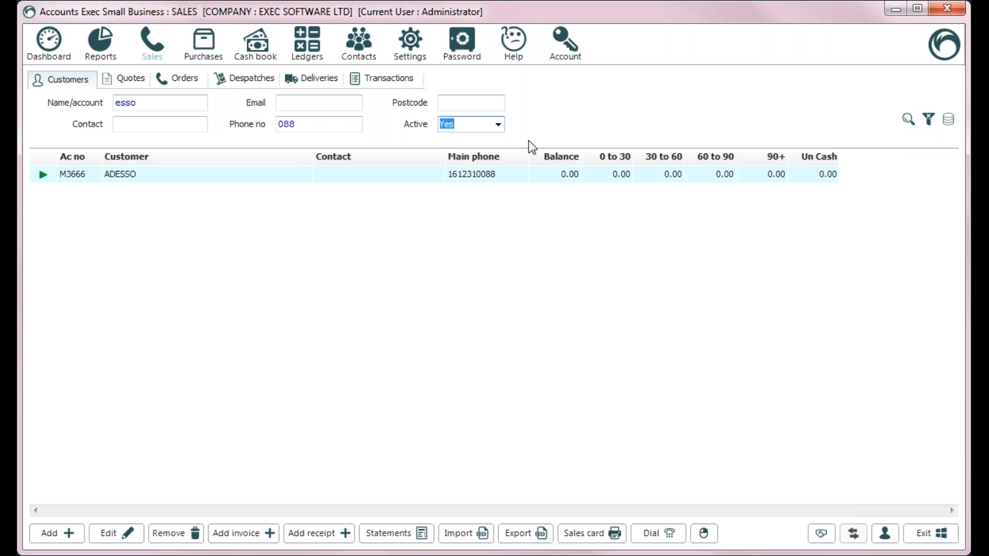
pyautogui.click(930, 124)
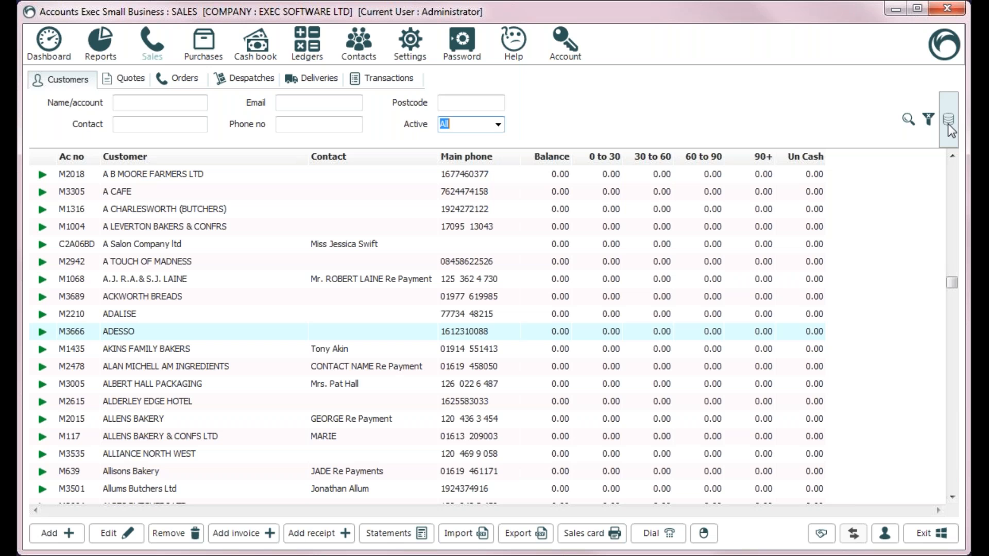
pyautogui.click(952, 483)
pyautogui.click(952, 173)
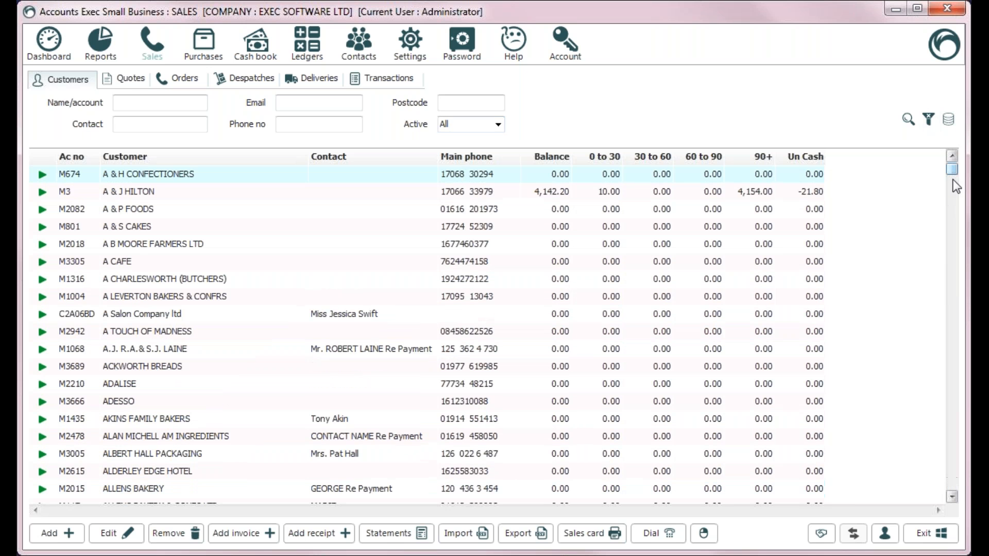
pyautogui.click(953, 482)
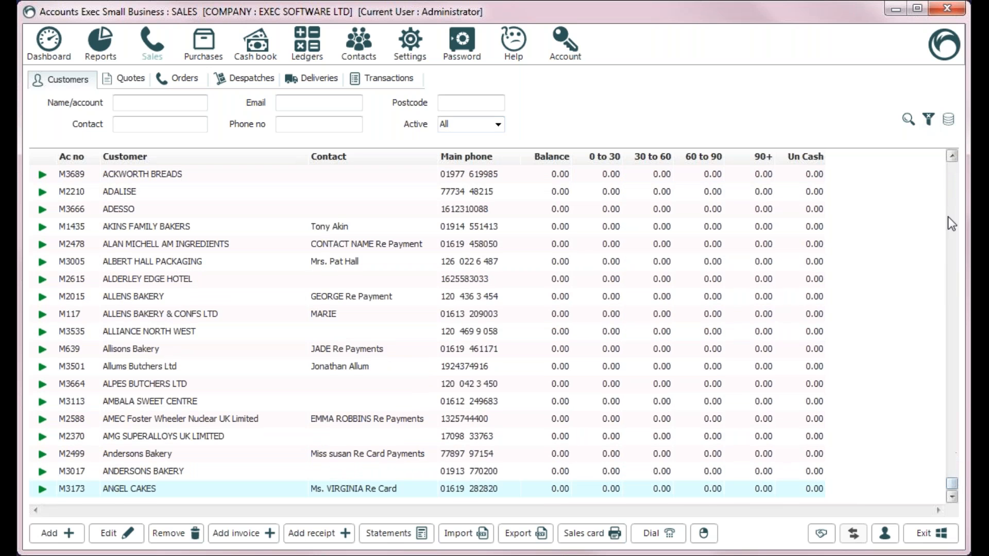
pyautogui.click(950, 176)
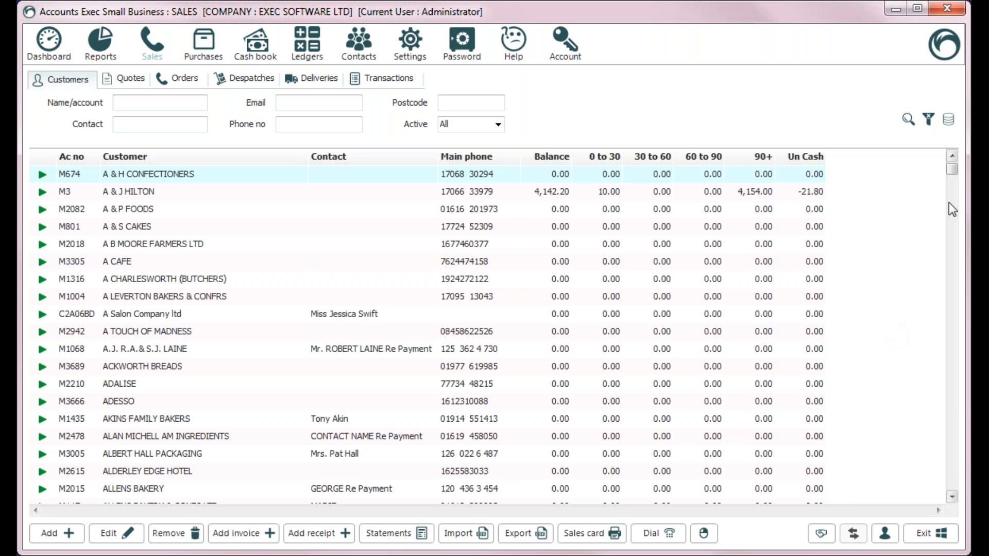
pyautogui.click(948, 122)
pyautogui.click(952, 484)
pyautogui.moveTo(953, 484); pyautogui.dragTo(954, 482)
pyautogui.moveTo(944, 367); pyautogui.dragTo(952, 173)
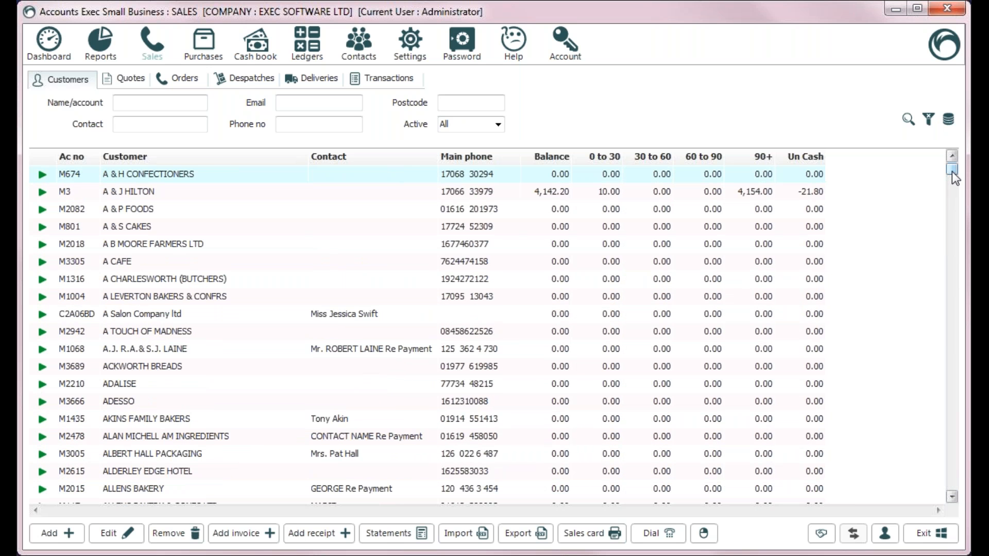
pyautogui.click(950, 122)
pyautogui.click(952, 432)
pyautogui.click(953, 230)
# Step: Open sales Transactions and try From dates of today and 26 December 2016
pyautogui.click(367, 82)
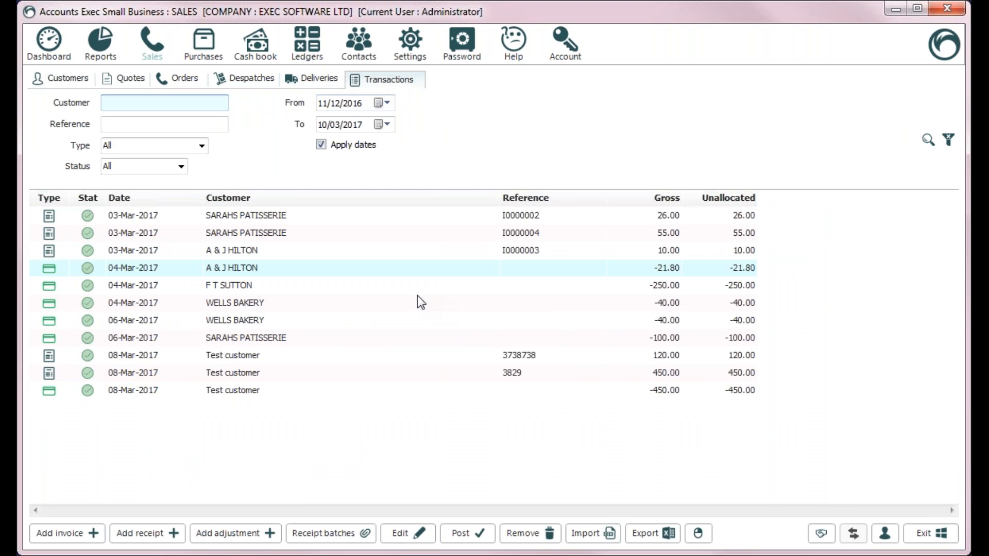
pyautogui.click(386, 103)
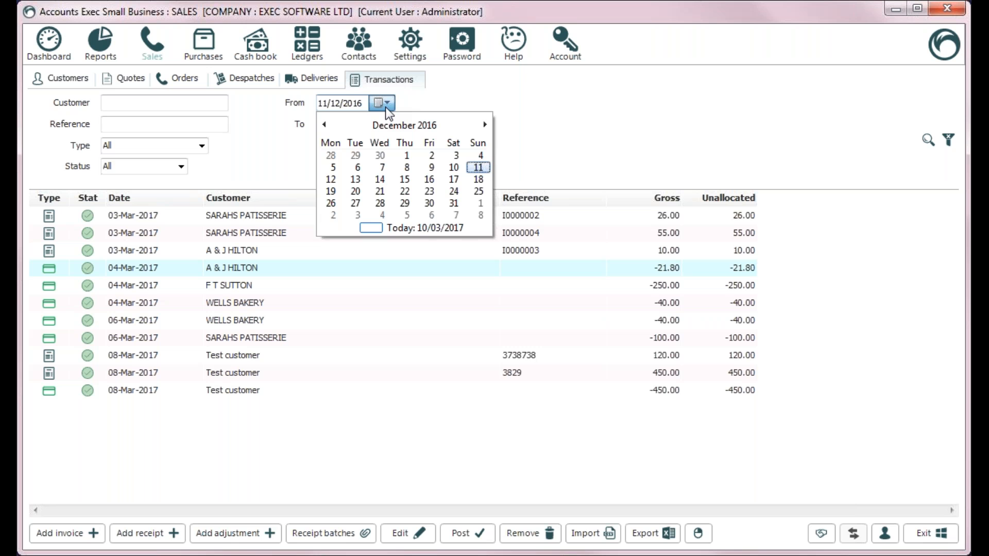
pyautogui.click(434, 231)
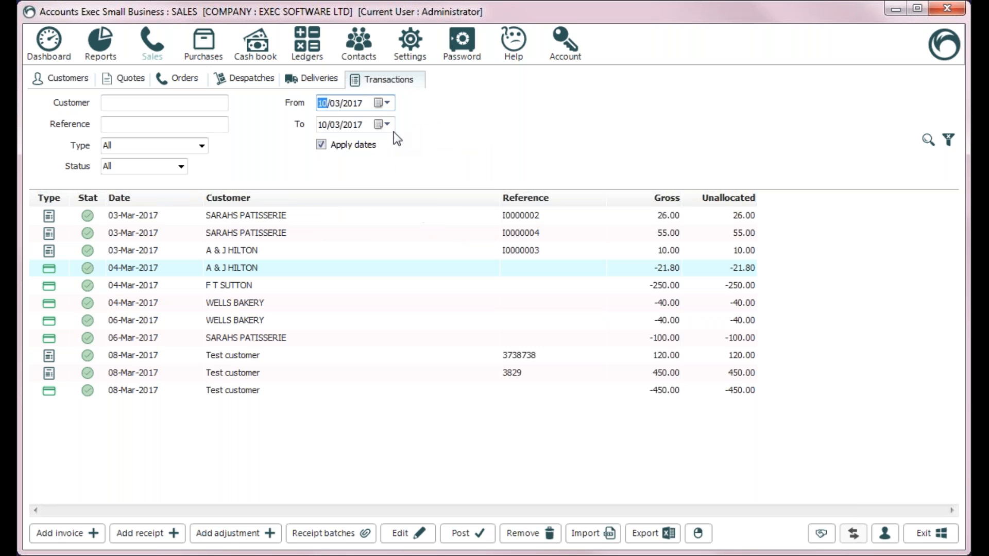
pyautogui.click(390, 103)
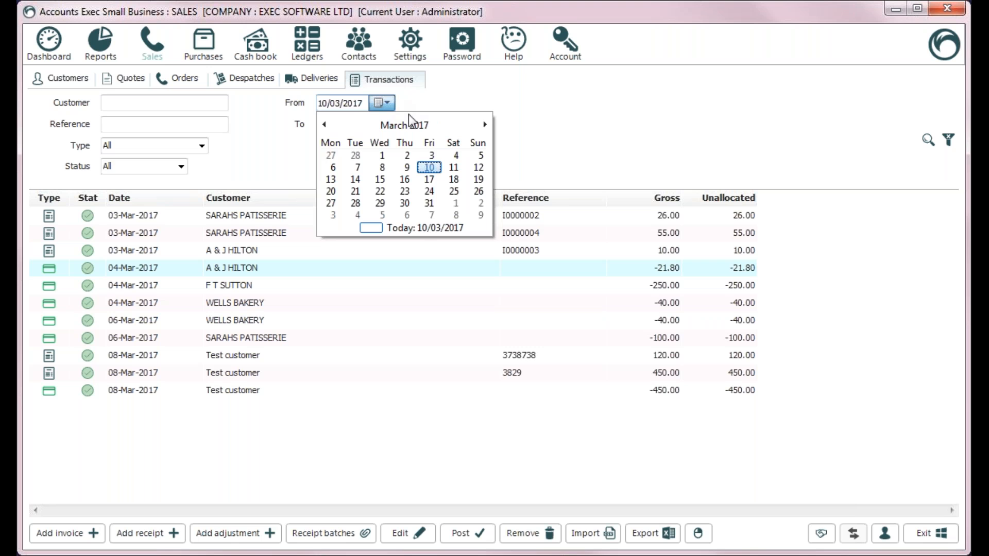
pyautogui.click(323, 124)
pyautogui.click(323, 125)
pyautogui.click(338, 158)
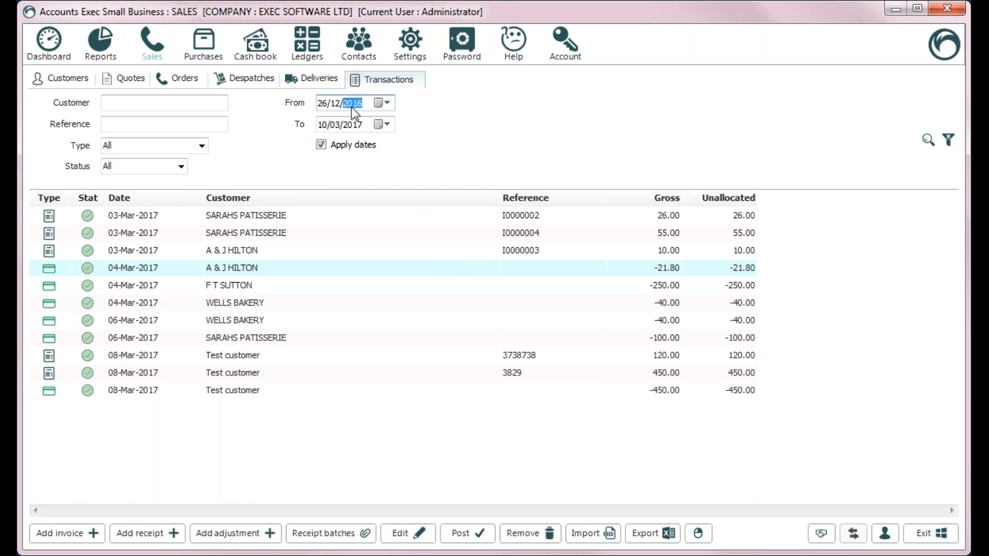
# Step: Browse the From-date calendar across months and decades, then reset From to today, 10/03/2017
pyautogui.click(381, 103)
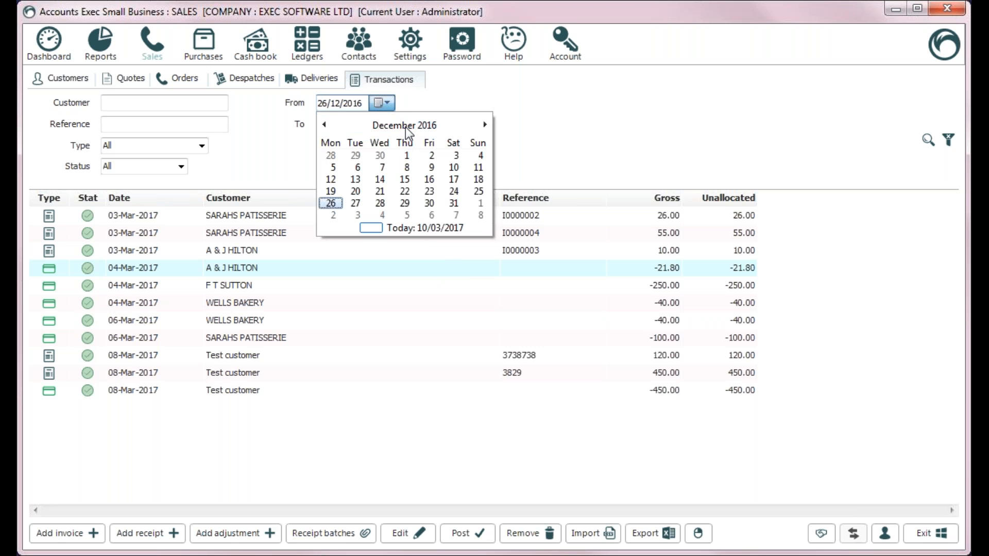
pyautogui.click(405, 125)
pyautogui.click(343, 149)
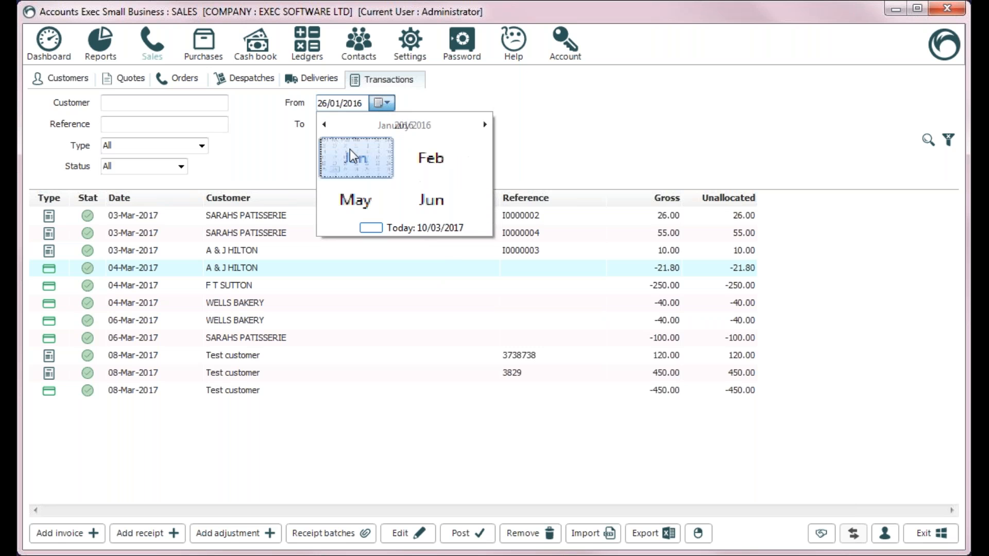
pyautogui.click(414, 124)
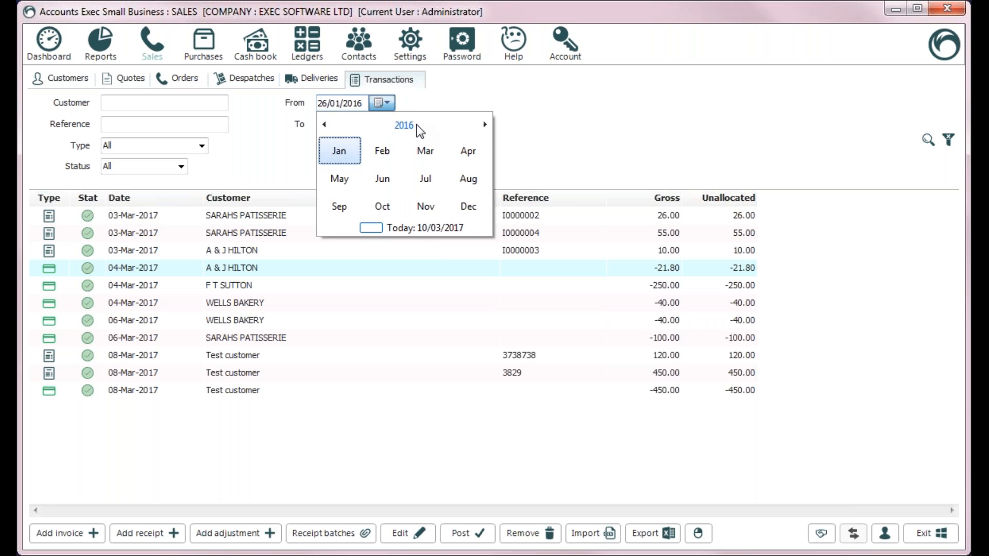
pyautogui.click(410, 125)
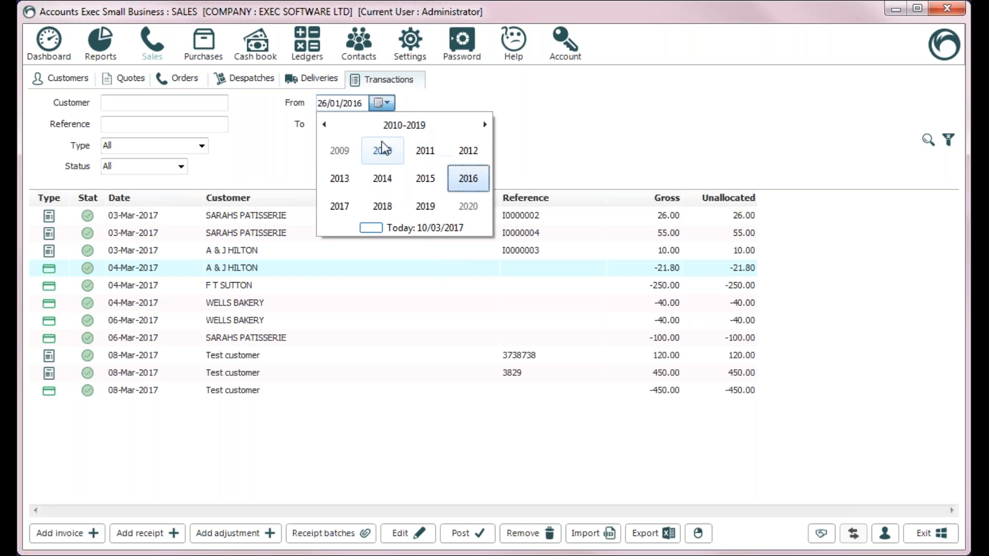
pyautogui.click(348, 149)
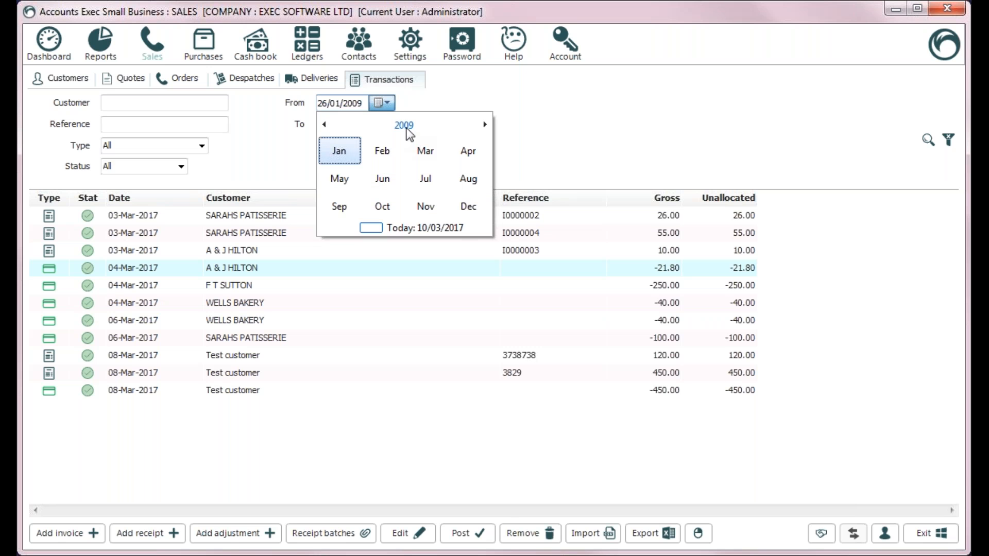
pyautogui.click(407, 126)
pyautogui.click(415, 129)
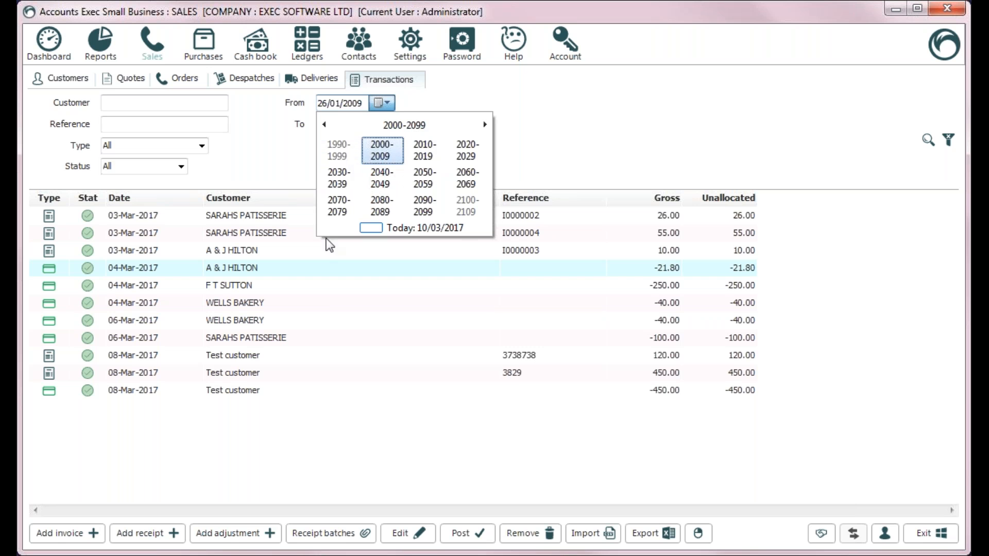
pyautogui.click(348, 181)
pyautogui.click(356, 160)
pyautogui.click(363, 165)
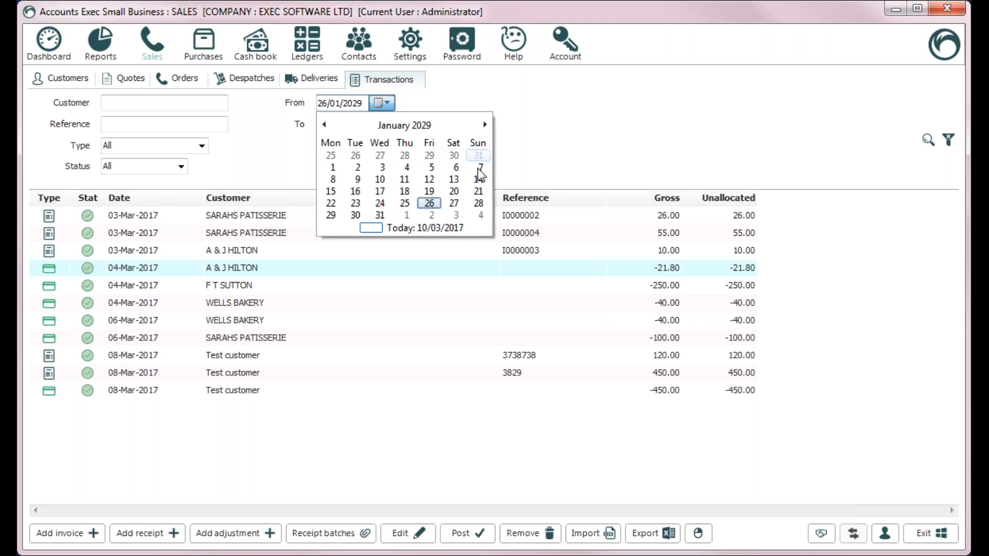
pyautogui.click(412, 228)
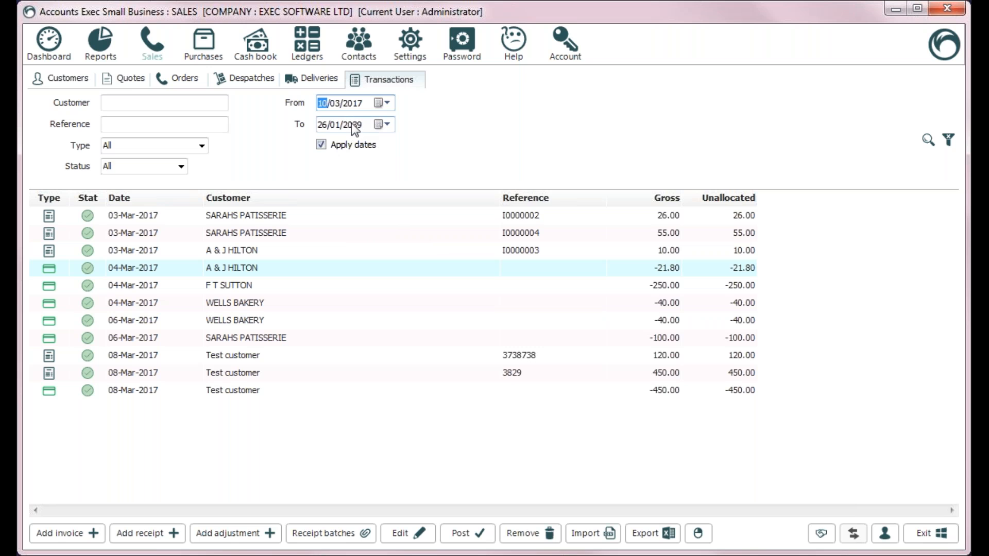
# Step: Try the Today, Last seven days, Next seven days and Next Year date presets
pyautogui.rightClick(357, 101)
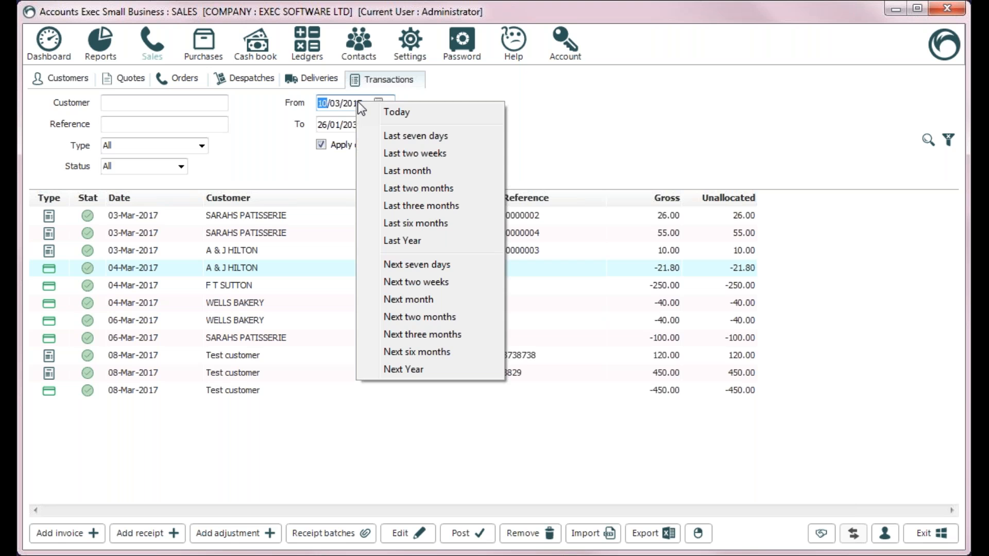
pyautogui.click(405, 113)
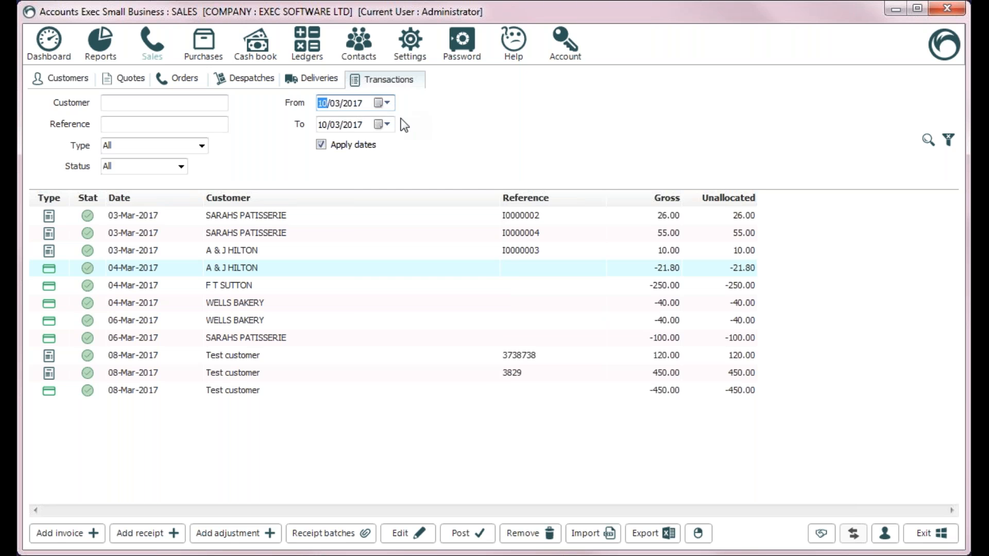
pyautogui.rightClick(334, 104)
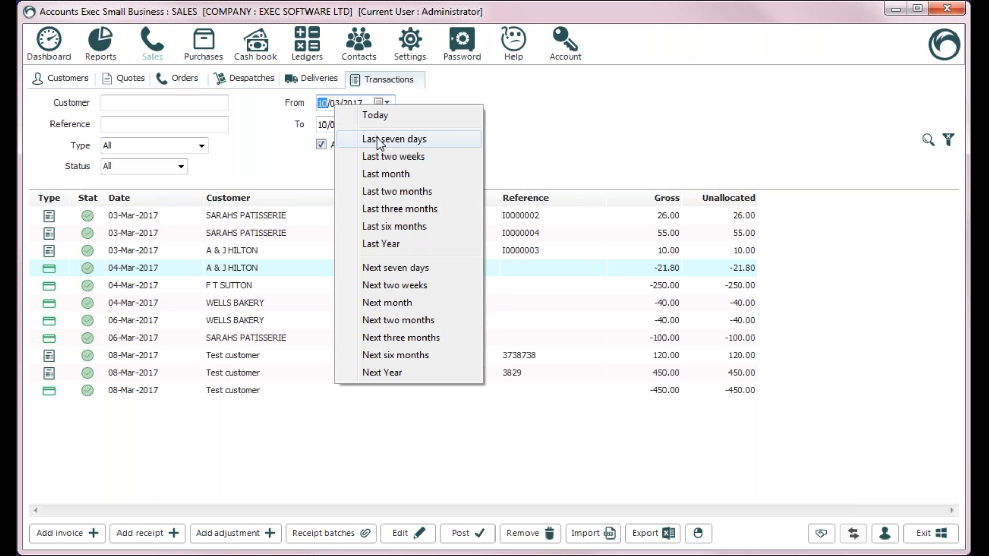
pyautogui.click(378, 138)
pyautogui.rightClick(345, 104)
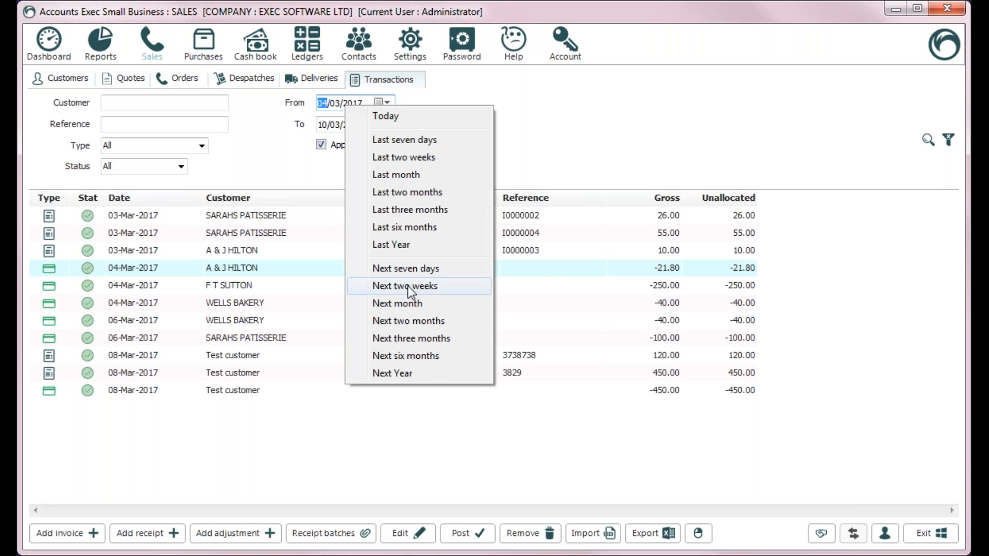
pyautogui.click(427, 268)
pyautogui.rightClick(351, 106)
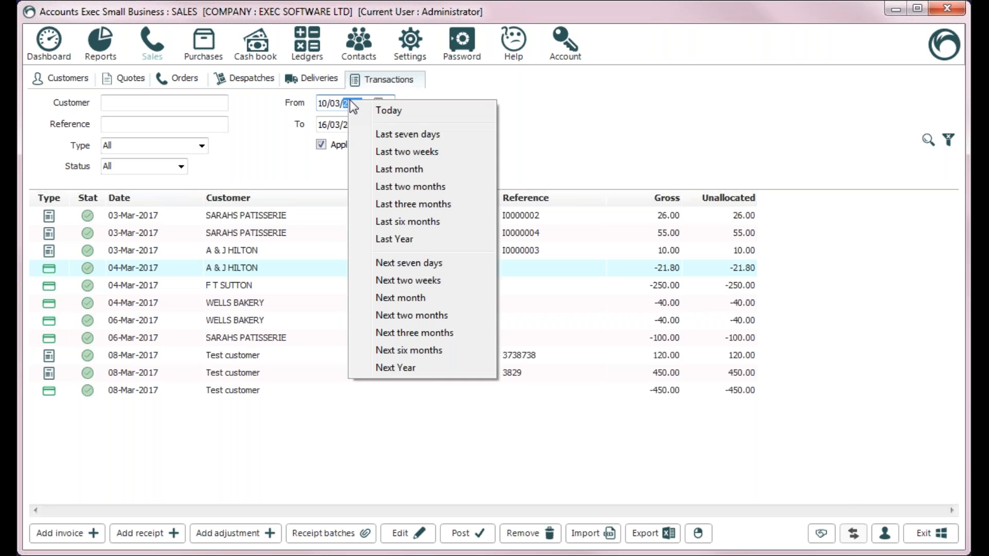
pyautogui.click(414, 367)
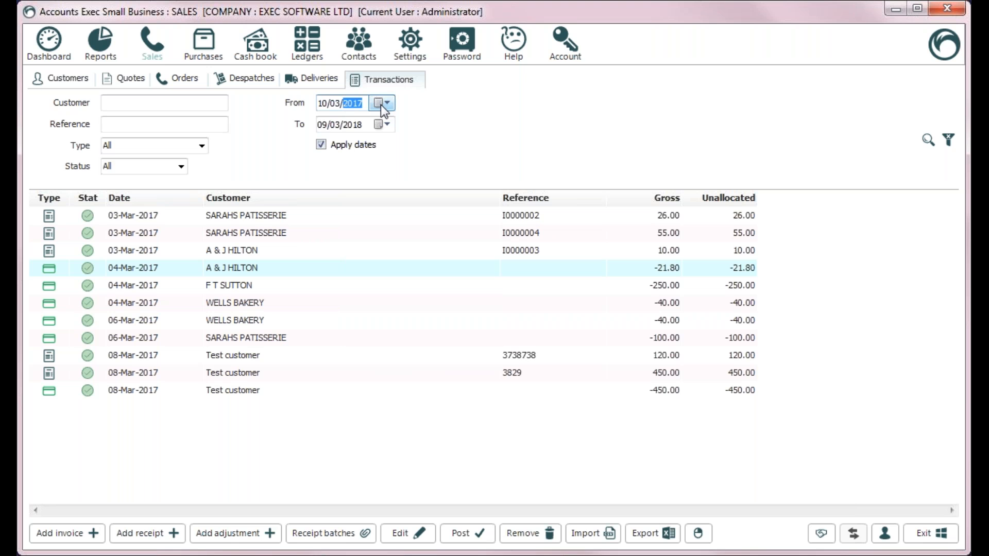
# Step: Enter 01/01/2017 as the From date, keeping the To date at 09/03/2018
pyautogui.click(320, 107)
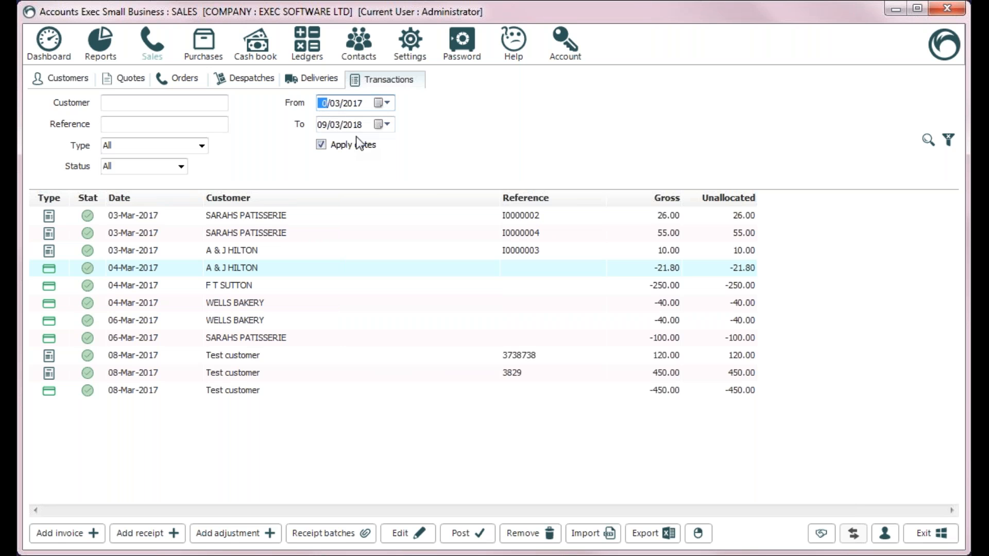
pyautogui.write('1')
pyautogui.press('Right')
pyautogui.write('01')
pyautogui.press('Right')
pyautogui.press('Left')
pyautogui.press('Left')
pyautogui.press('Right')
pyautogui.press('Right')
pyautogui.press('Left')
pyautogui.press('Left')
pyautogui.press('Right')
pyautogui.press('Right')
pyautogui.press('Tab')
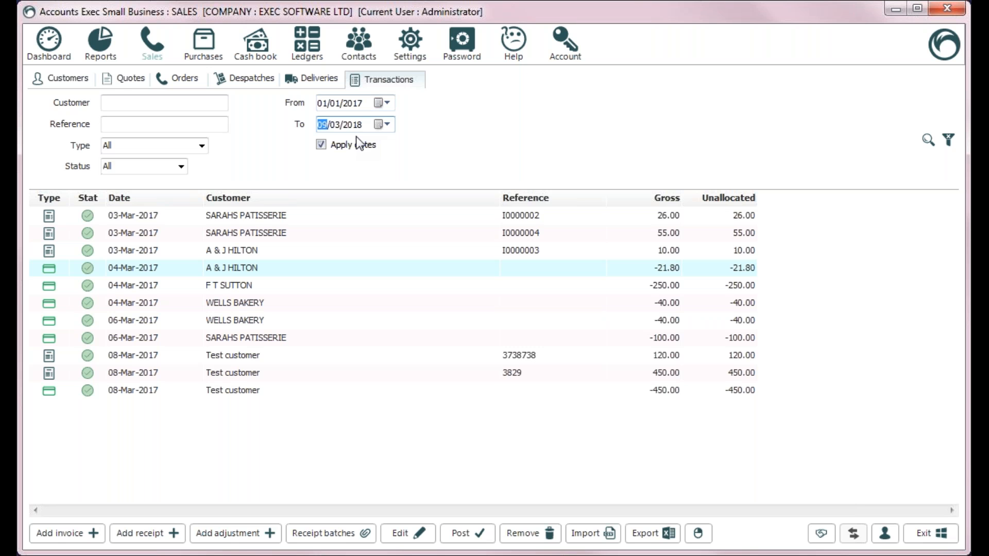
pyautogui.press('Tab')
# Step: Show transactions for all dates, filter them to a single customer by name, then return to Customers
pyautogui.click(322, 145)
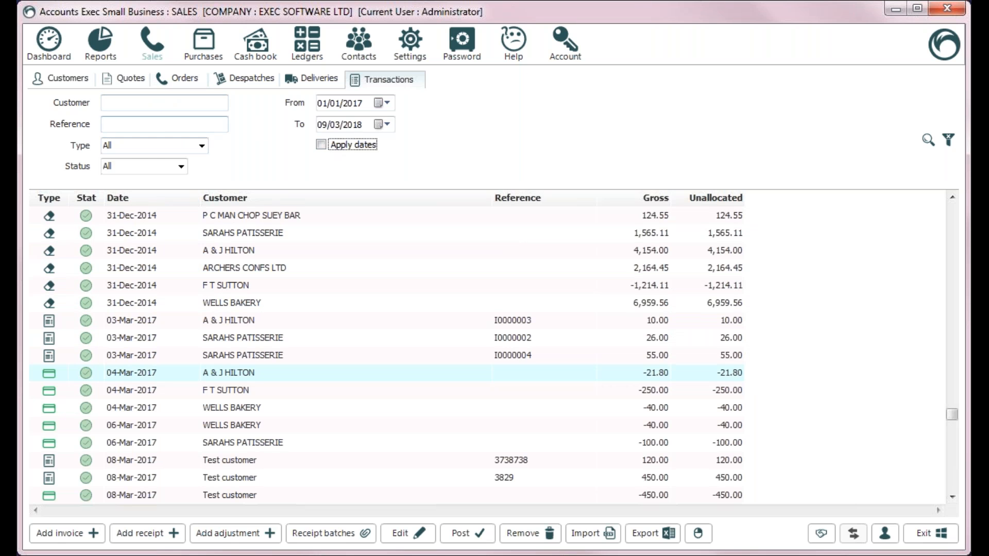
pyautogui.click(150, 102)
pyautogui.write('F T S')
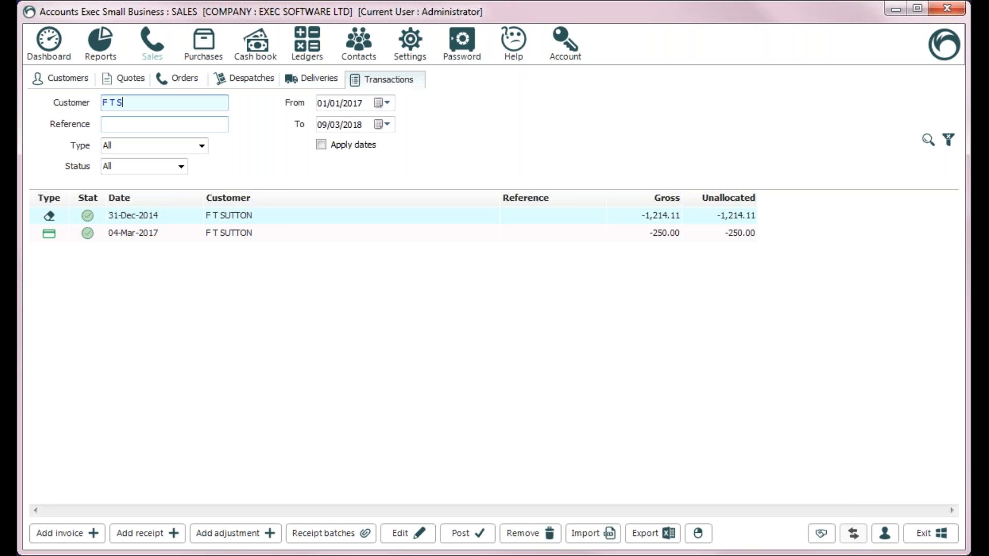
pyautogui.press('BackSpace')
pyautogui.press('BackSpace')
pyautogui.press('BackSpace')
pyautogui.press('BackSpace')
pyautogui.press('BackSpace')
pyautogui.write('SUTT')
pyautogui.click(62, 78)
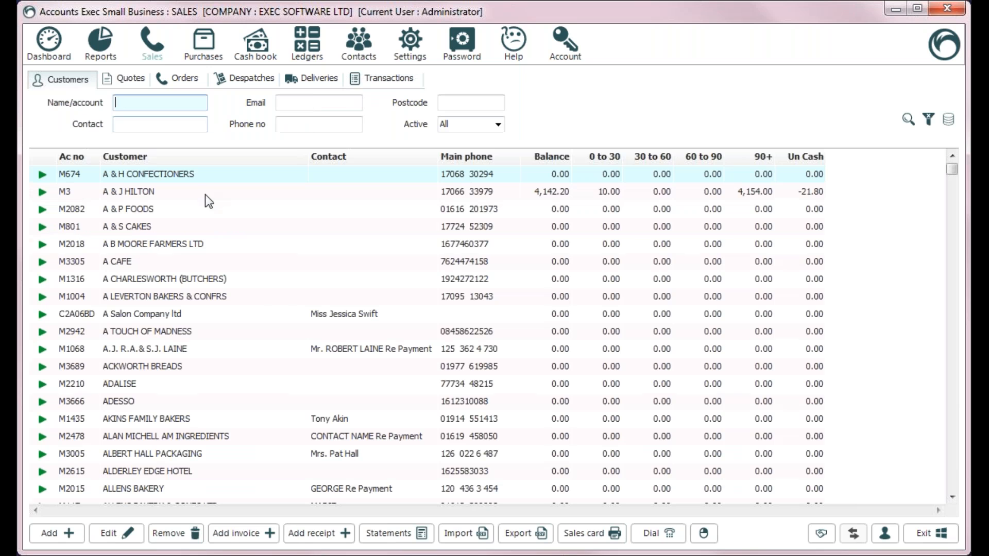
pyautogui.click(165, 209)
pyautogui.click(141, 102)
pyautogui.write('SUTT')
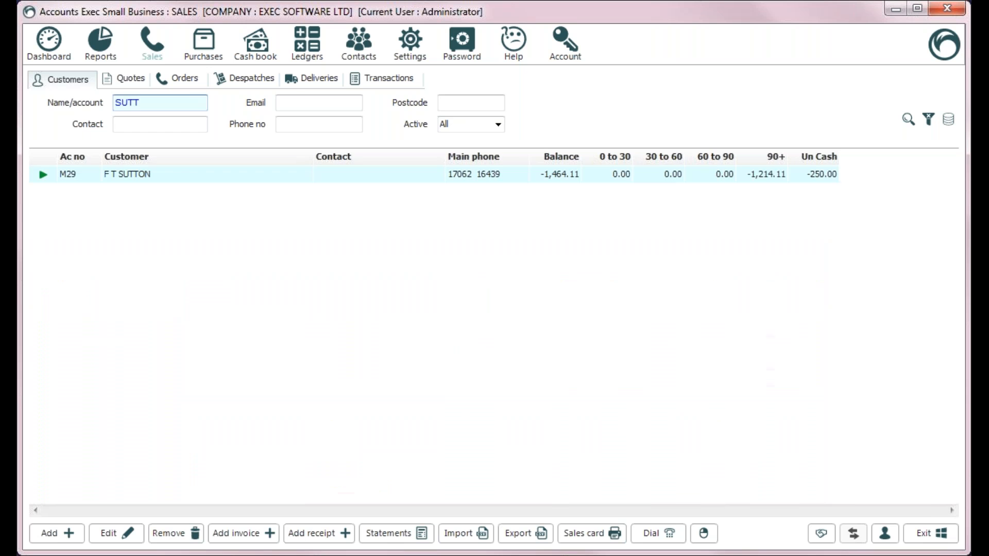
pyautogui.rightClick(164, 167)
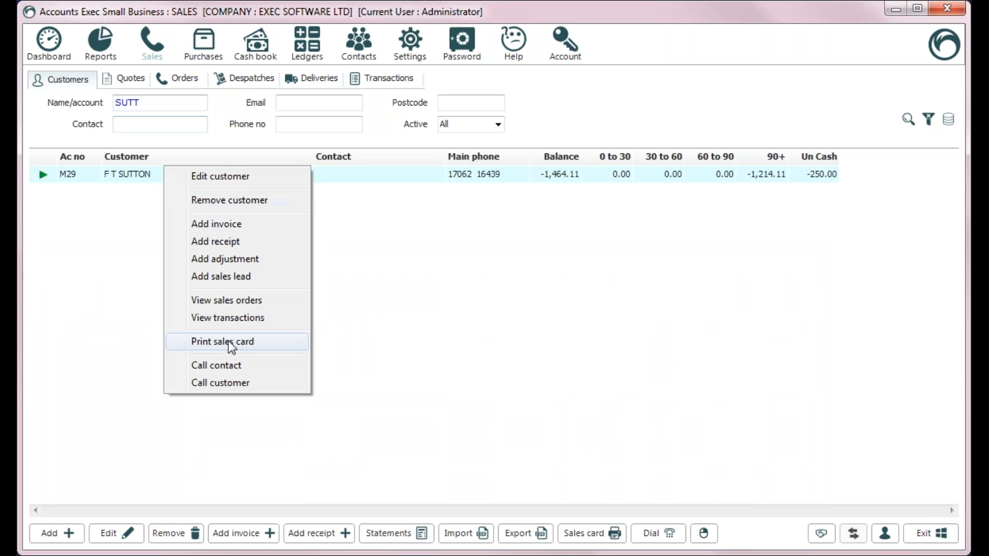
pyautogui.click(248, 315)
pyautogui.click(839, 475)
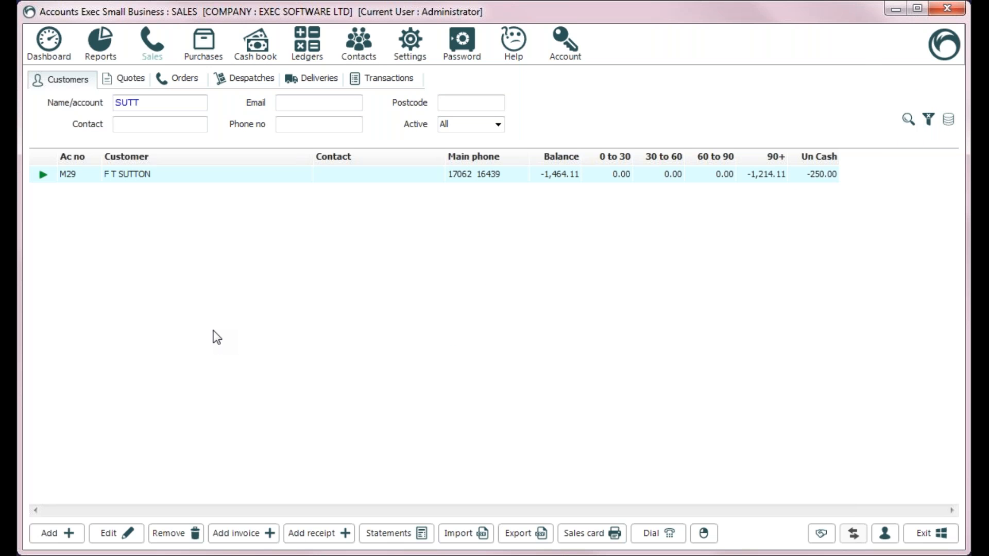
pyautogui.click(206, 55)
pyautogui.click(163, 50)
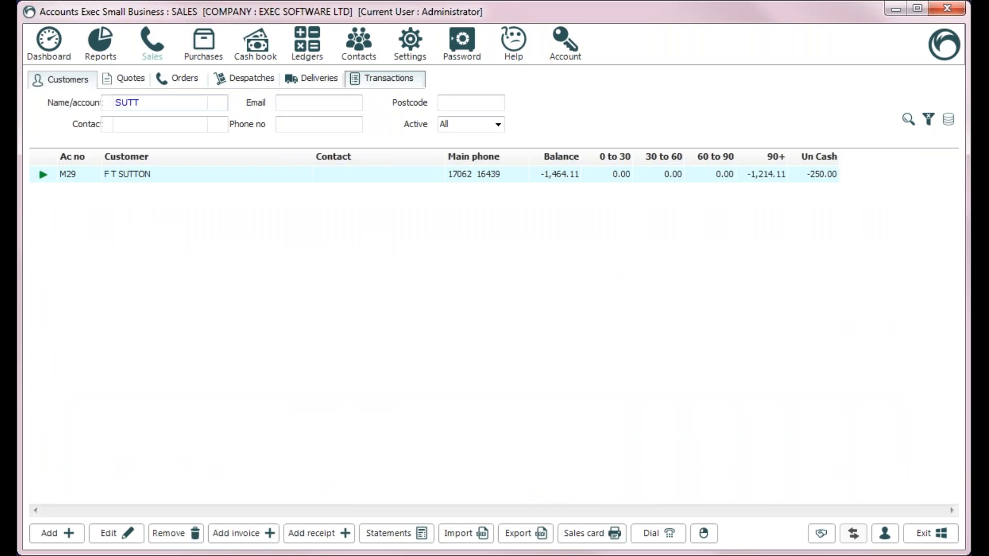
pyautogui.click(394, 81)
pyautogui.click(88, 81)
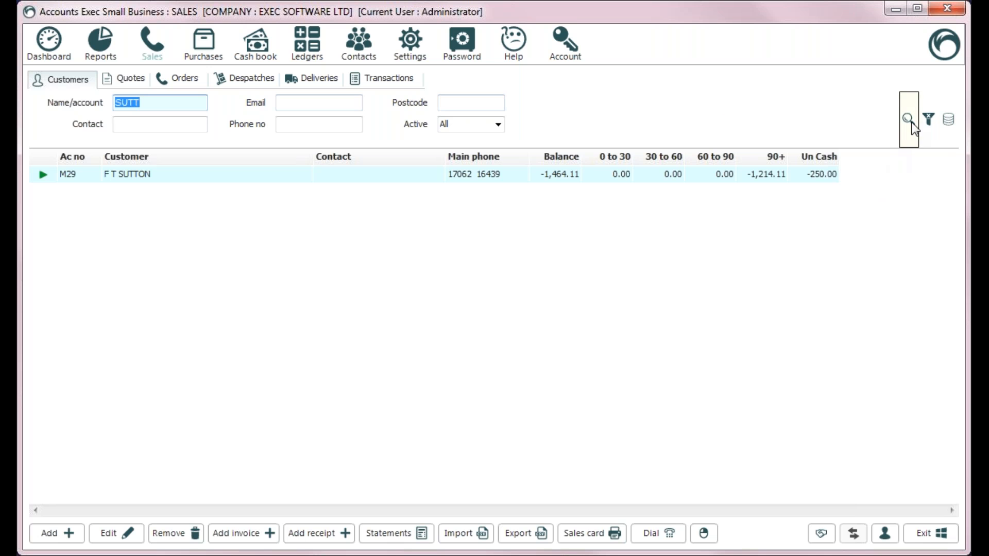
pyautogui.click(927, 121)
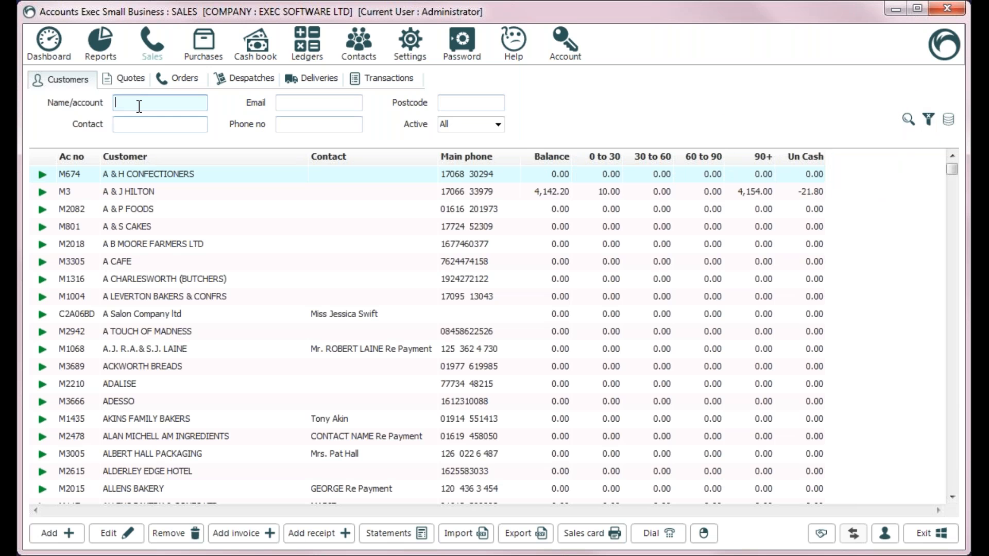
pyautogui.write('sutt')
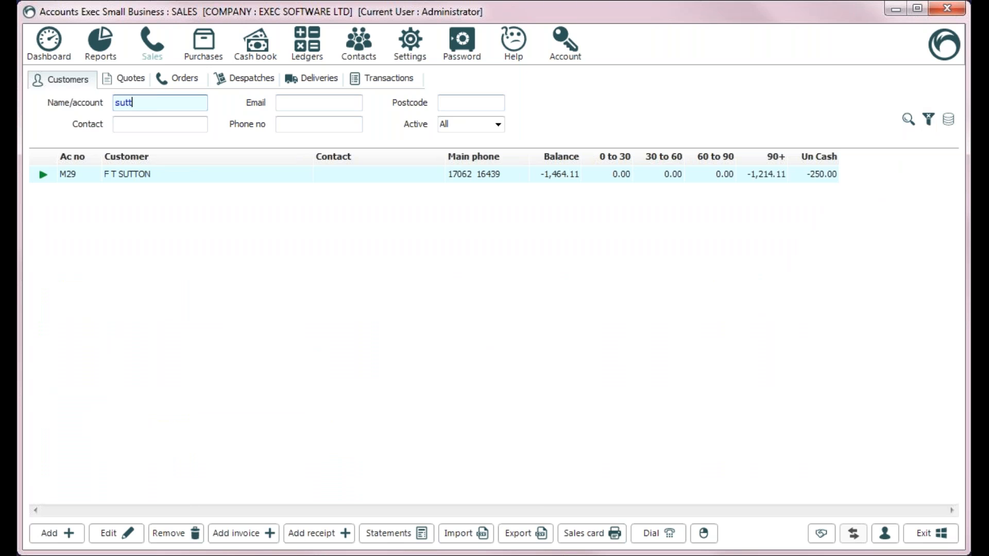
pyautogui.click(498, 125)
pyautogui.click(484, 149)
pyautogui.click(496, 124)
pyautogui.click(484, 139)
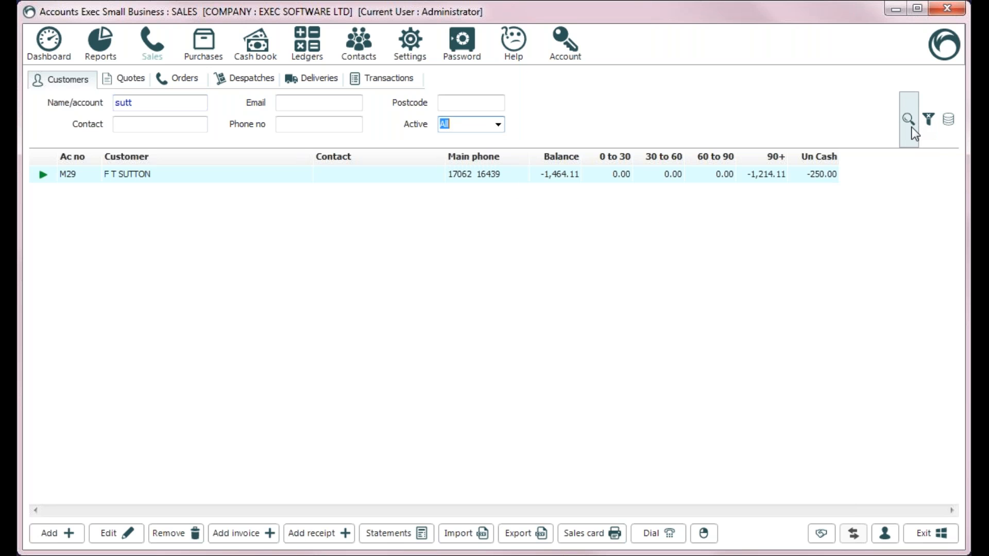
pyautogui.click(928, 122)
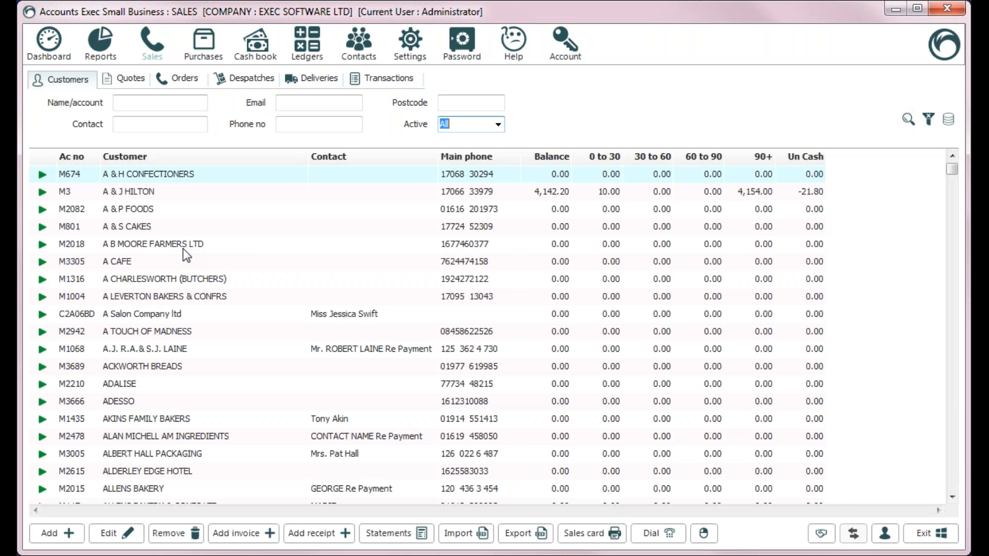
pyautogui.doubleClick(214, 195)
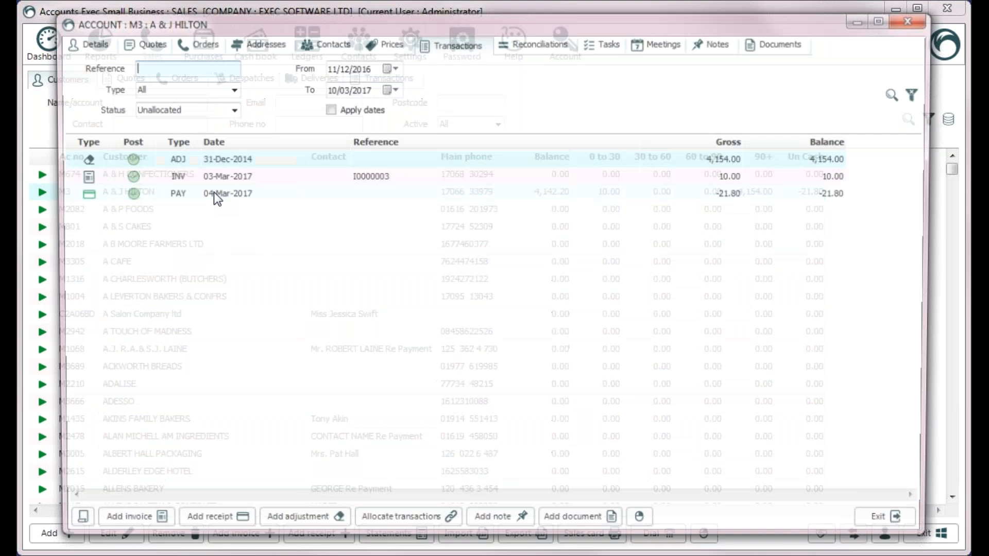
pyautogui.click(95, 46)
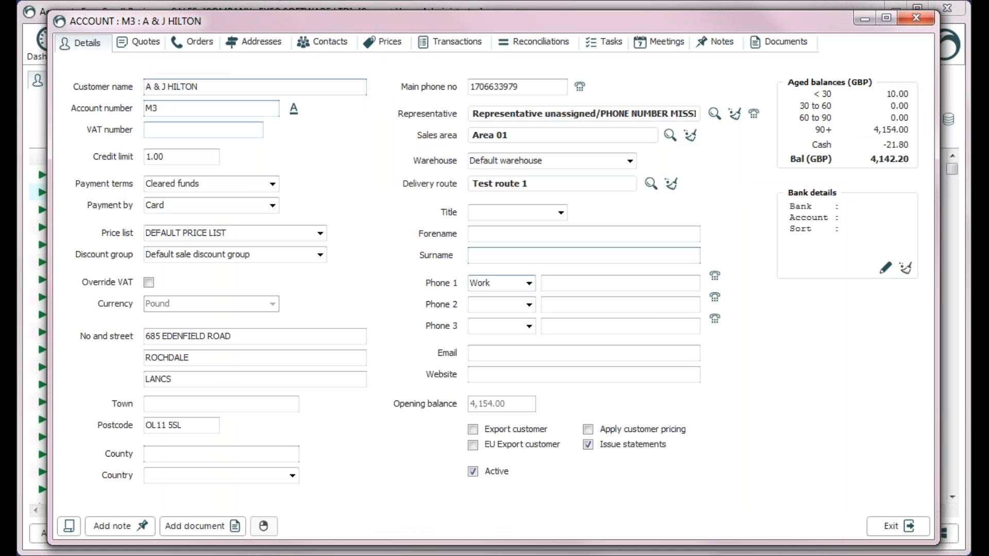
pyautogui.click(891, 532)
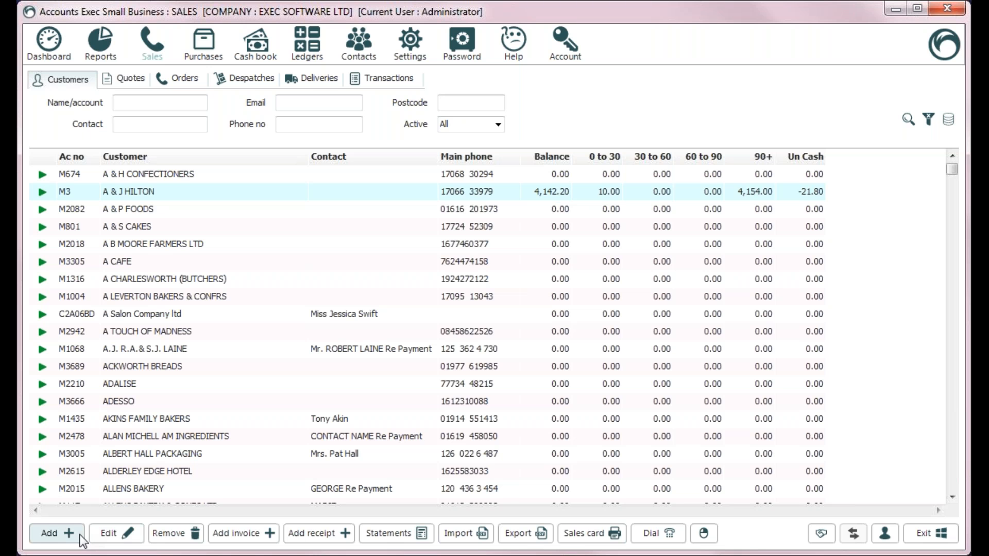
# Step: Glance at the Orders list, go back to Customers and begin adding a new customer
pyautogui.click(182, 80)
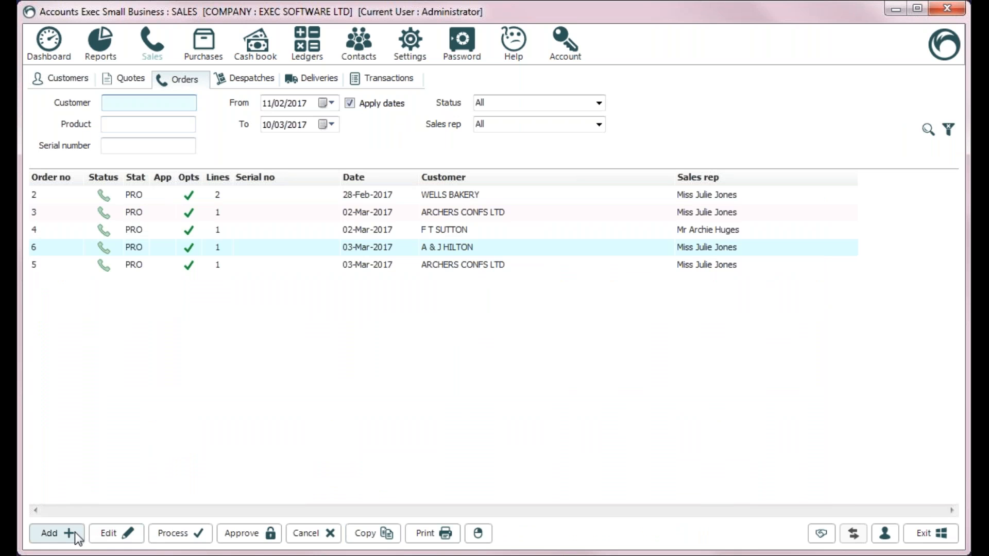
pyautogui.click(39, 80)
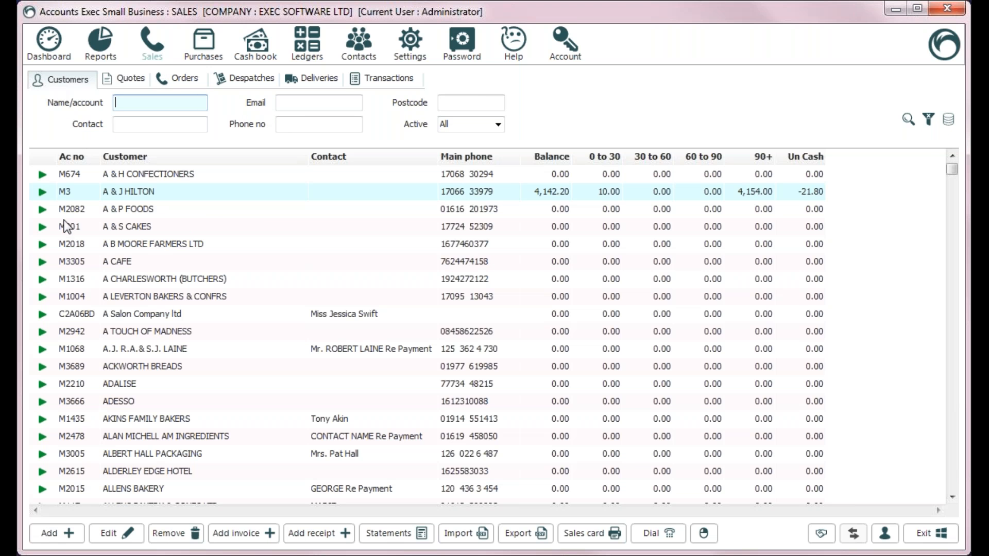
pyautogui.click(60, 535)
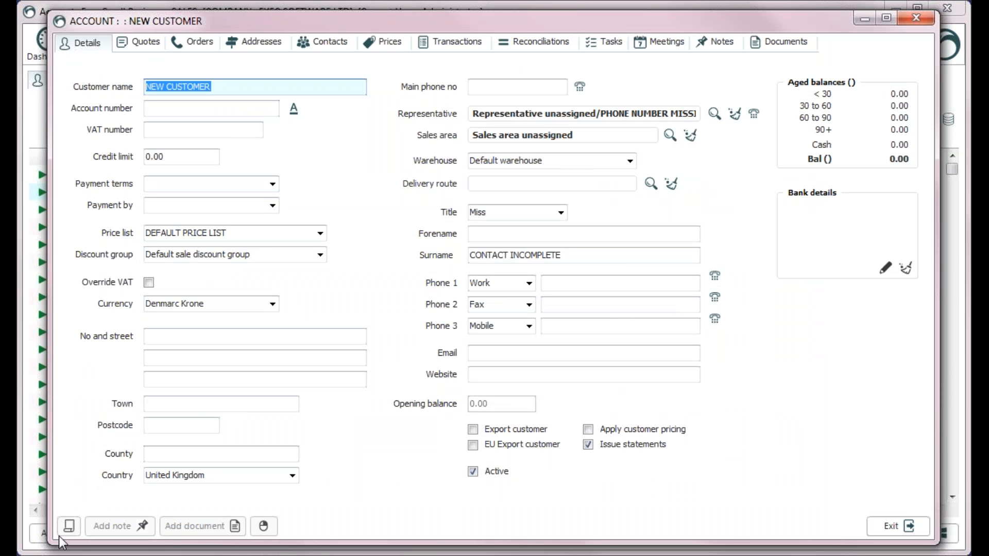
# Step: Save a new customer named 'TEST Customer 2' and search the customer list for 'test'
pyautogui.write('TEST Customer 2')
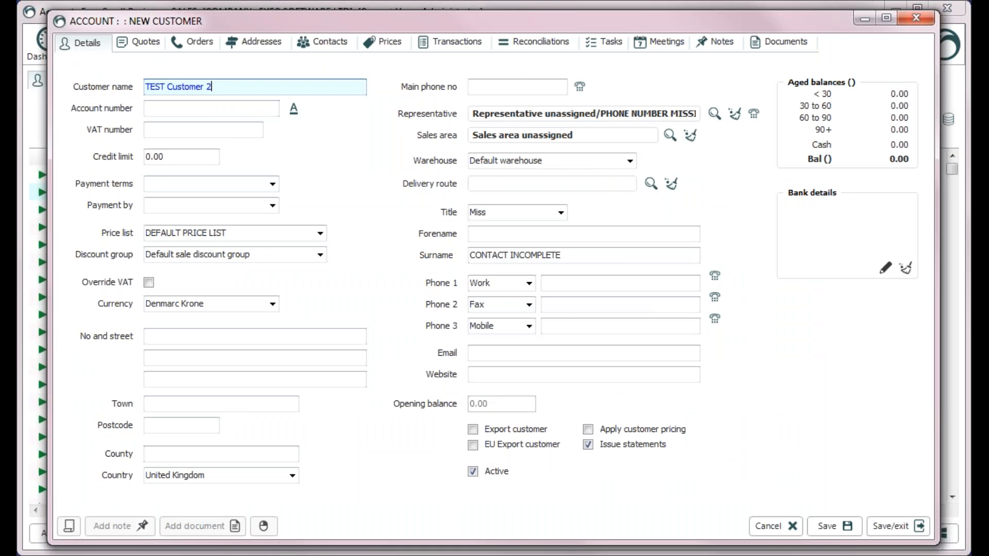
pyautogui.click(913, 530)
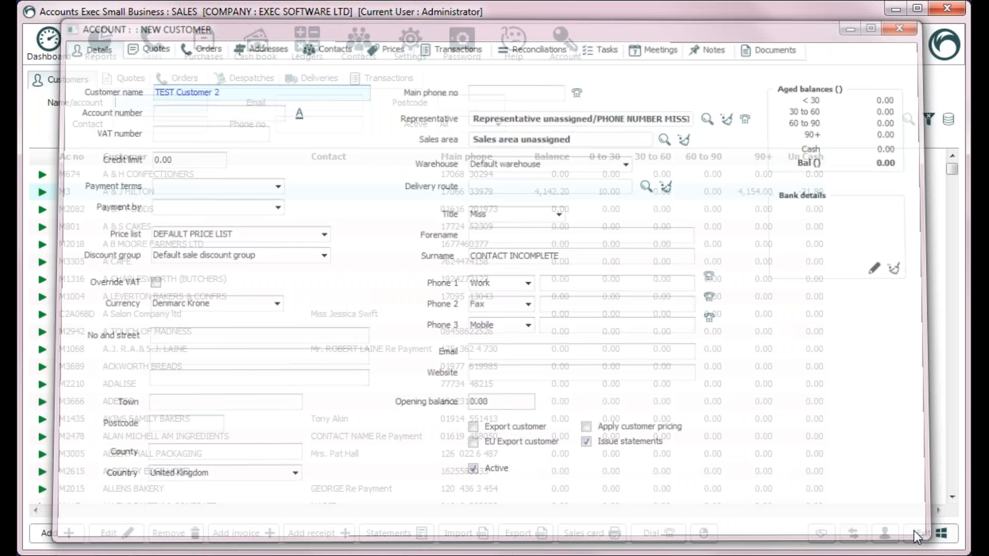
pyautogui.write('test')
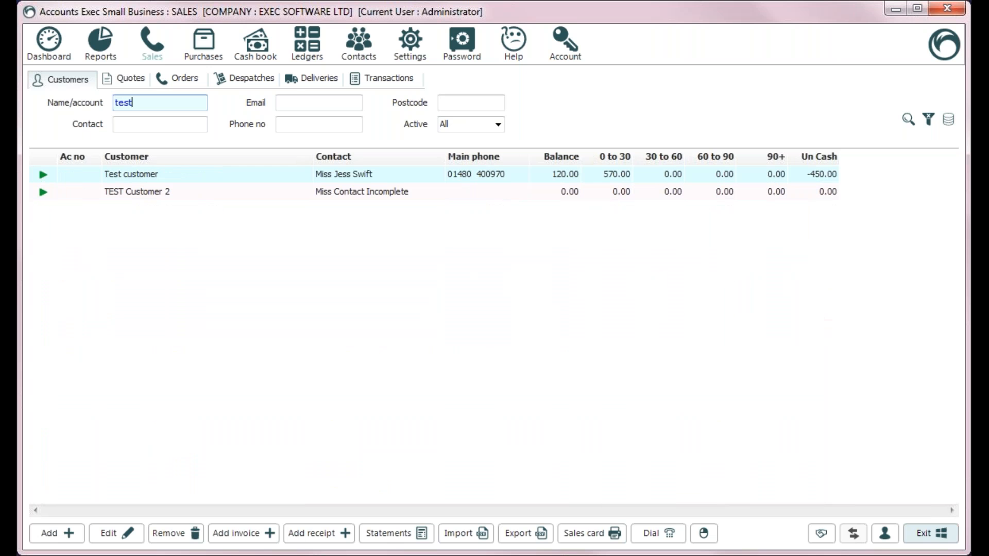
pyautogui.doubleClick(402, 199)
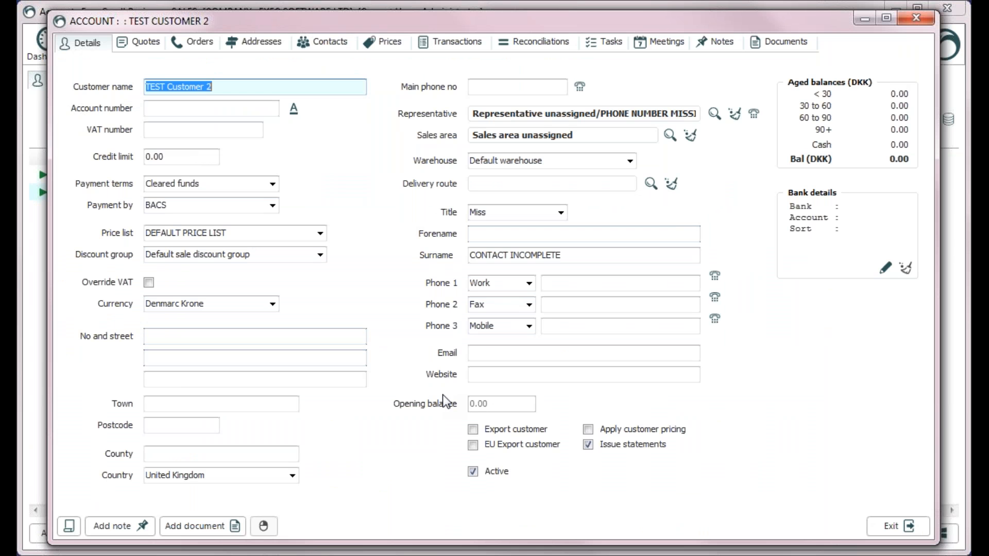
pyautogui.click(897, 526)
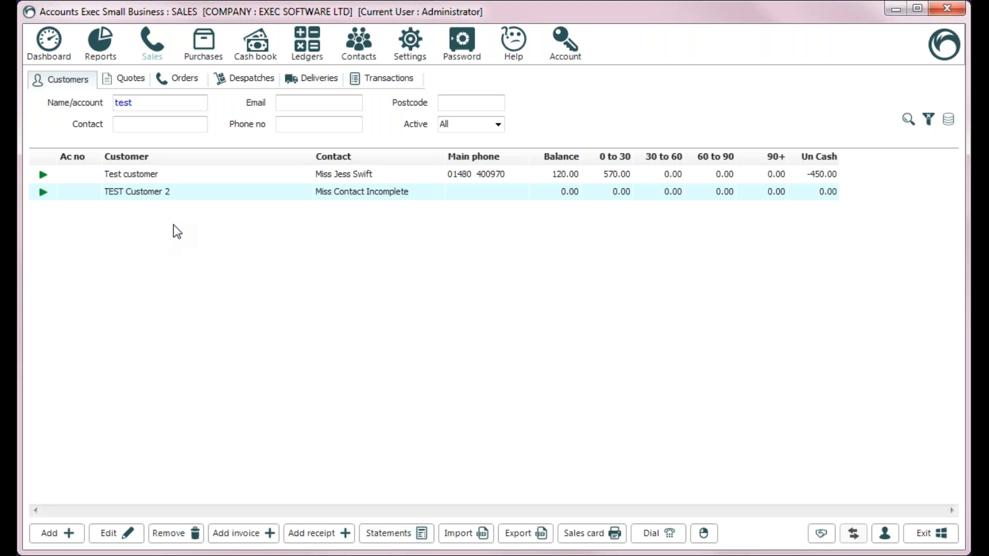
# Step: Remove TEST Customer 2, then refresh the 'test' search so only Test customer is listed
pyautogui.rightClick(177, 191)
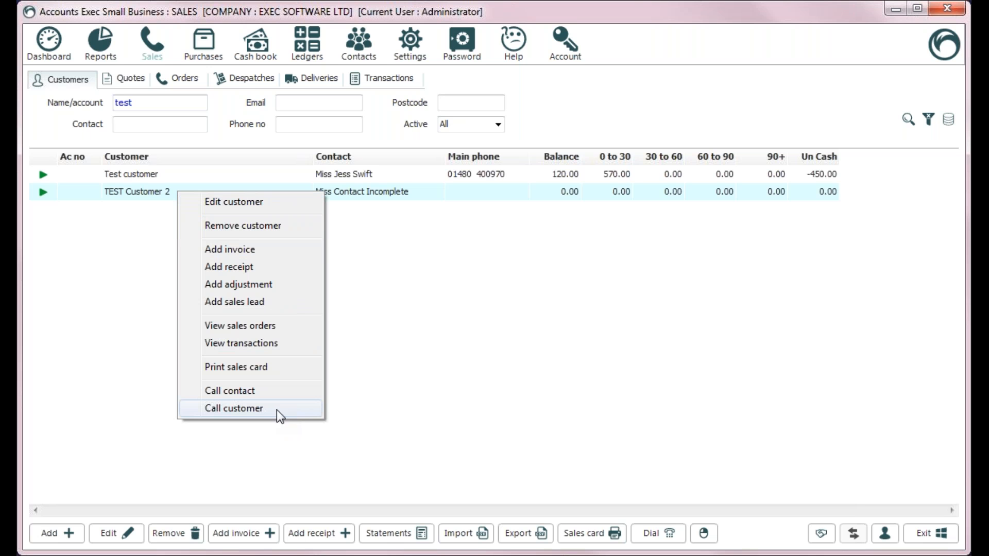
pyautogui.click(265, 227)
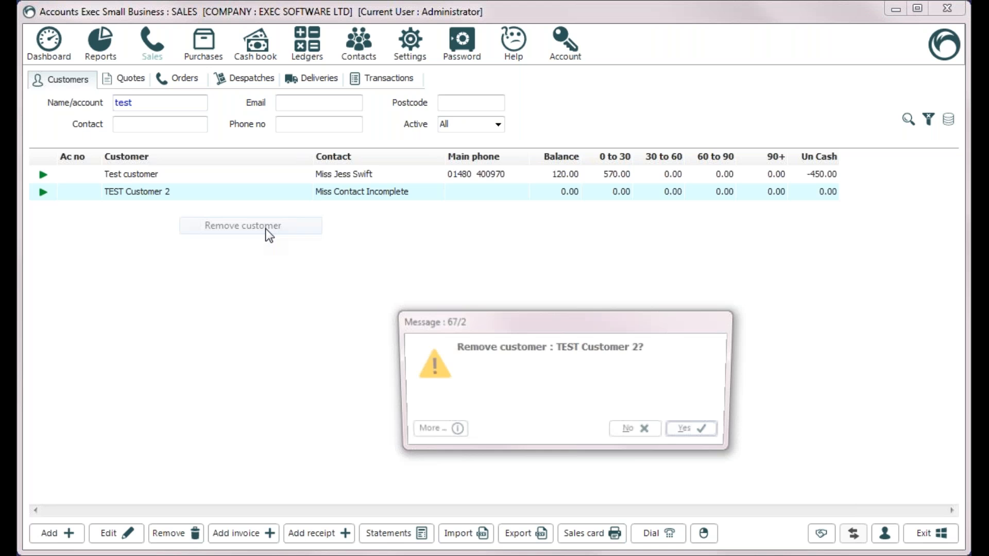
pyautogui.click(721, 434)
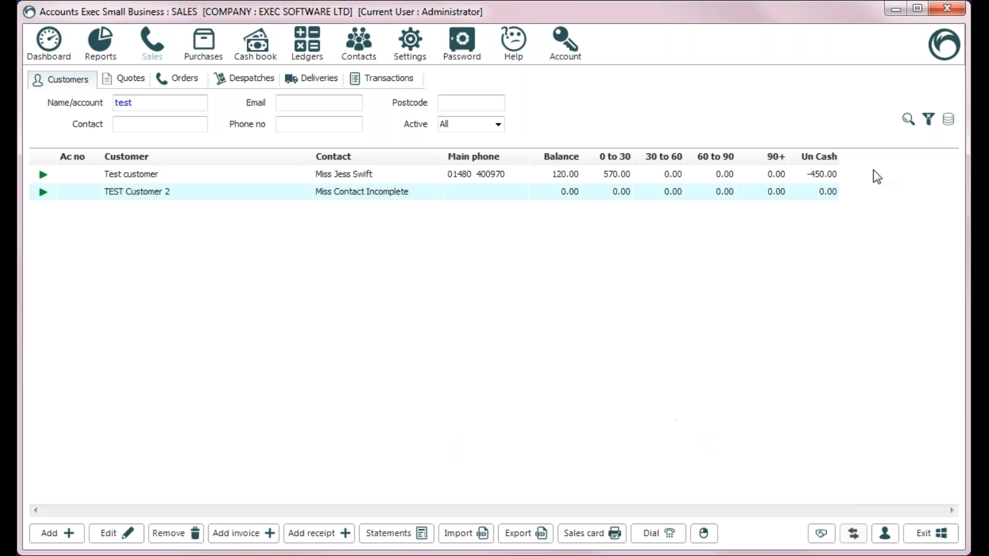
pyautogui.click(915, 115)
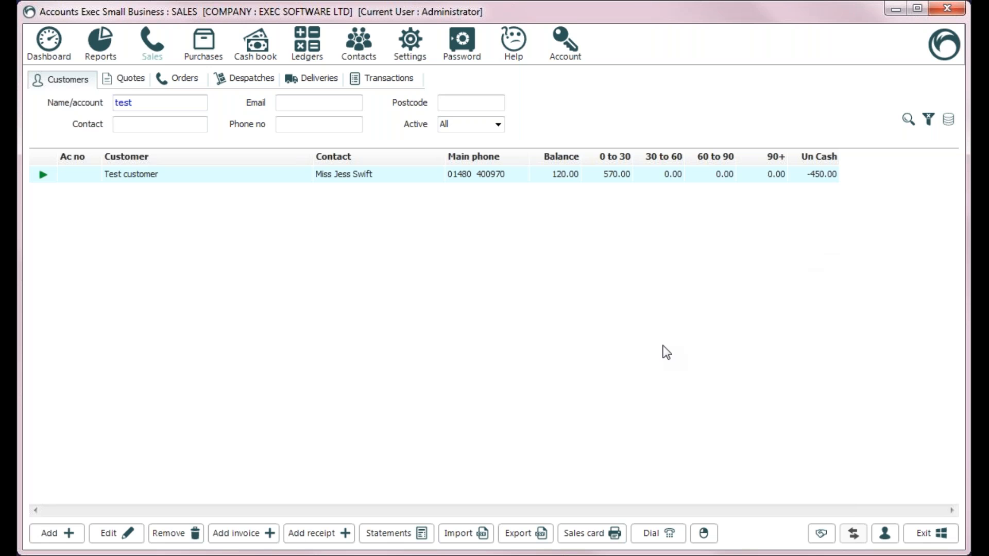
pyautogui.click(181, 536)
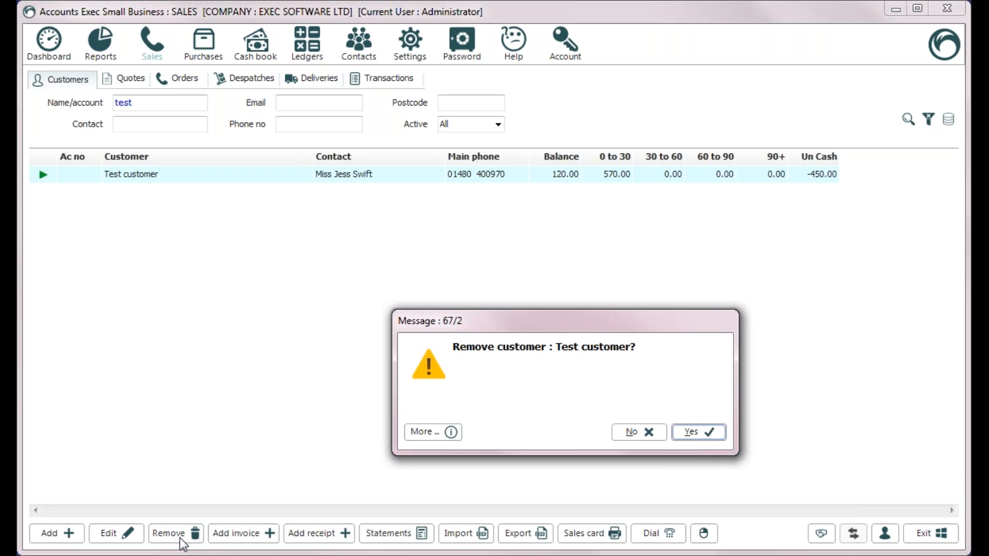
pyautogui.click(690, 433)
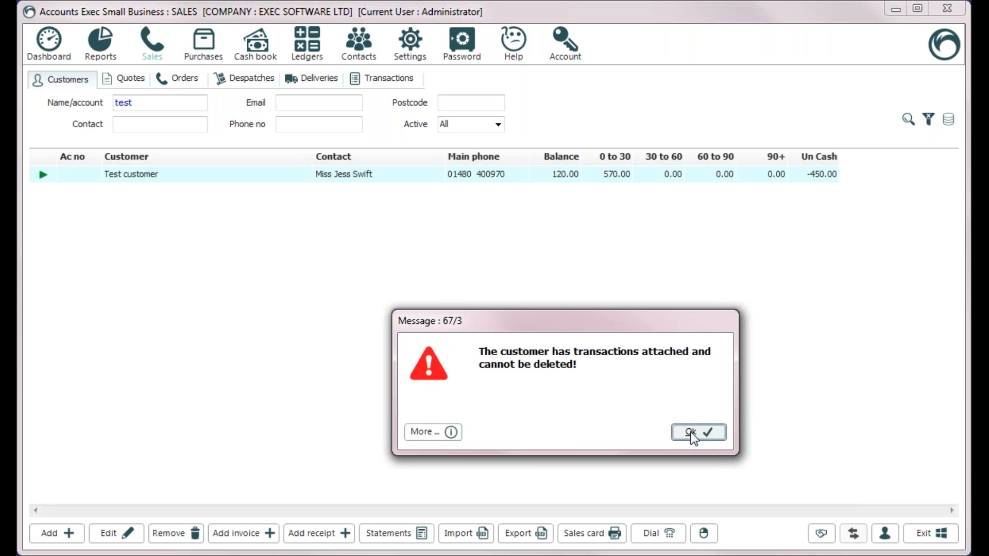
pyautogui.click(691, 432)
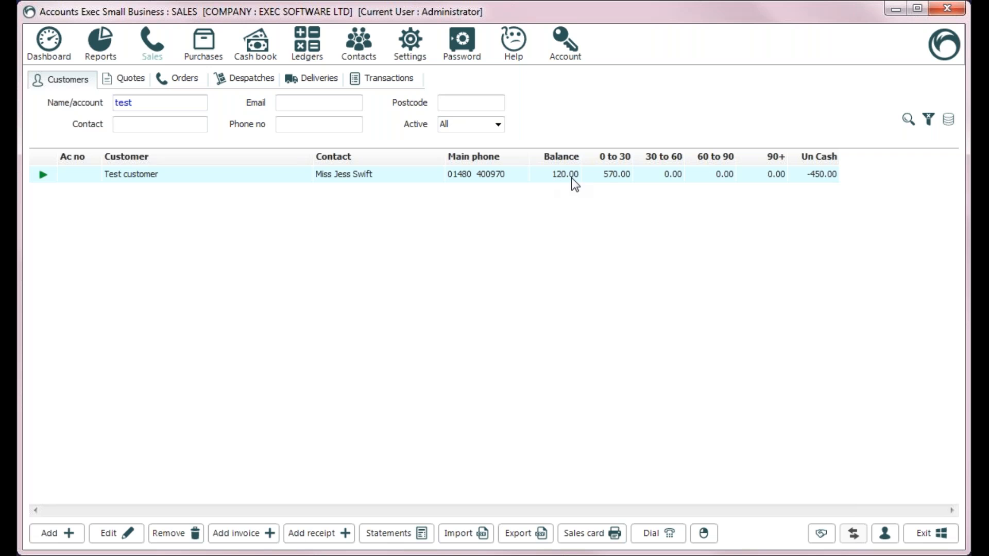
pyautogui.doubleClick(337, 173)
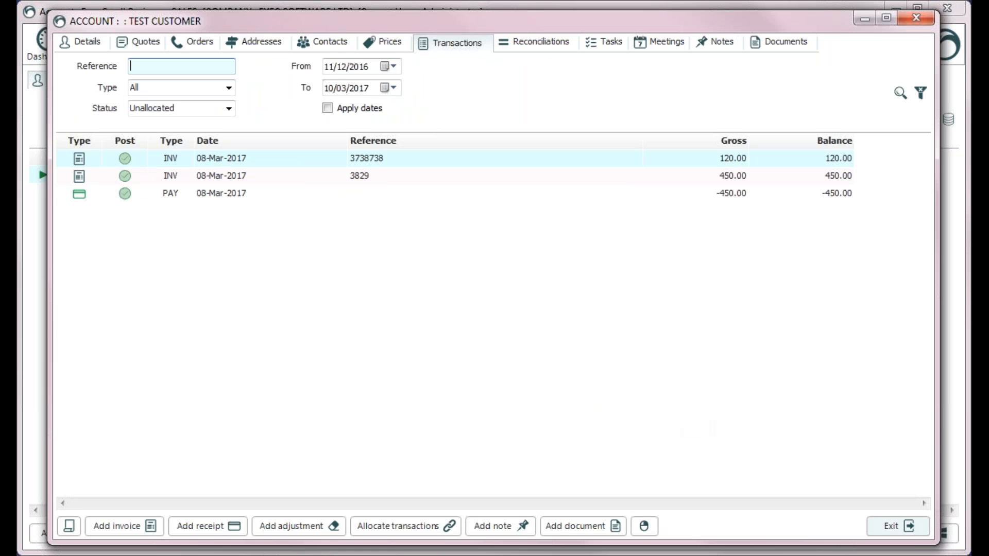
pyautogui.click(910, 531)
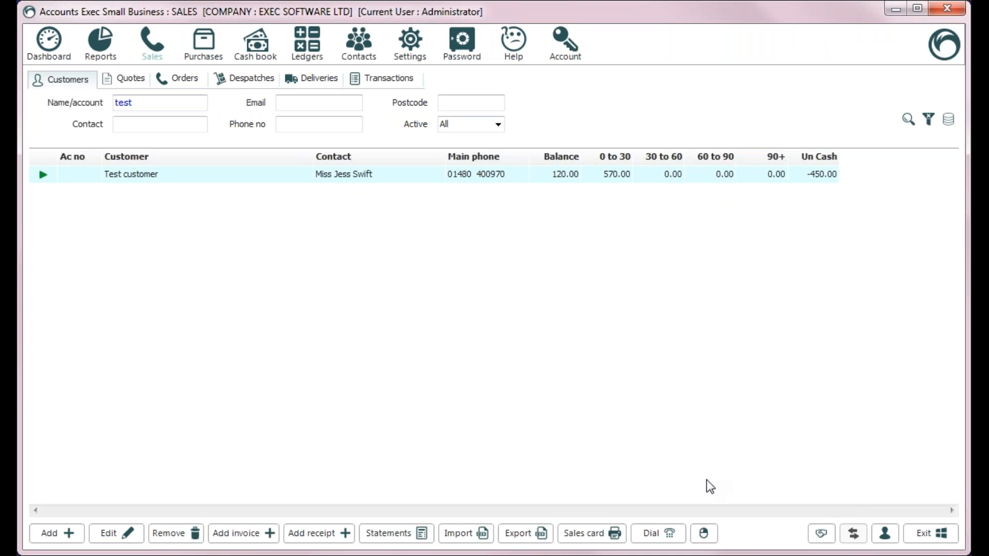
pyautogui.click(586, 534)
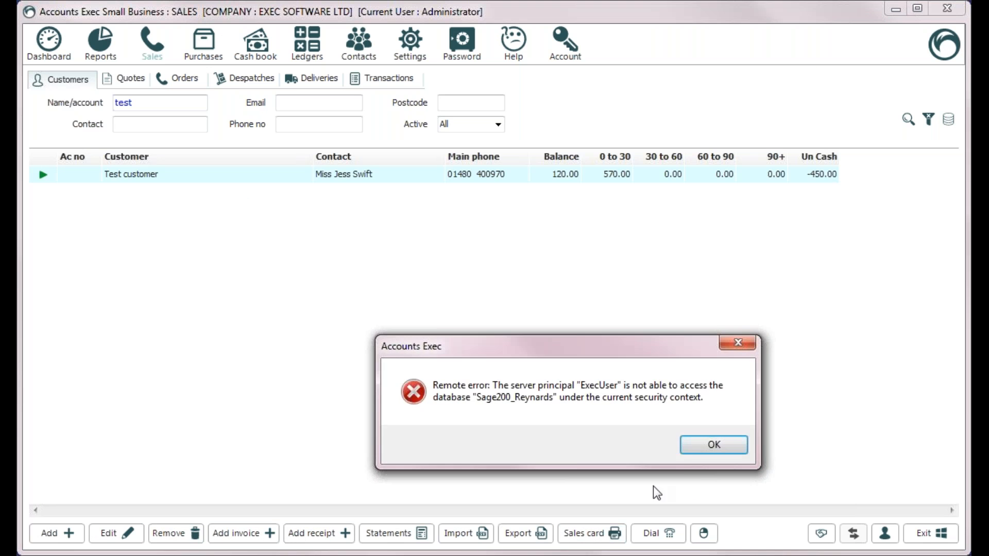
pyautogui.click(697, 450)
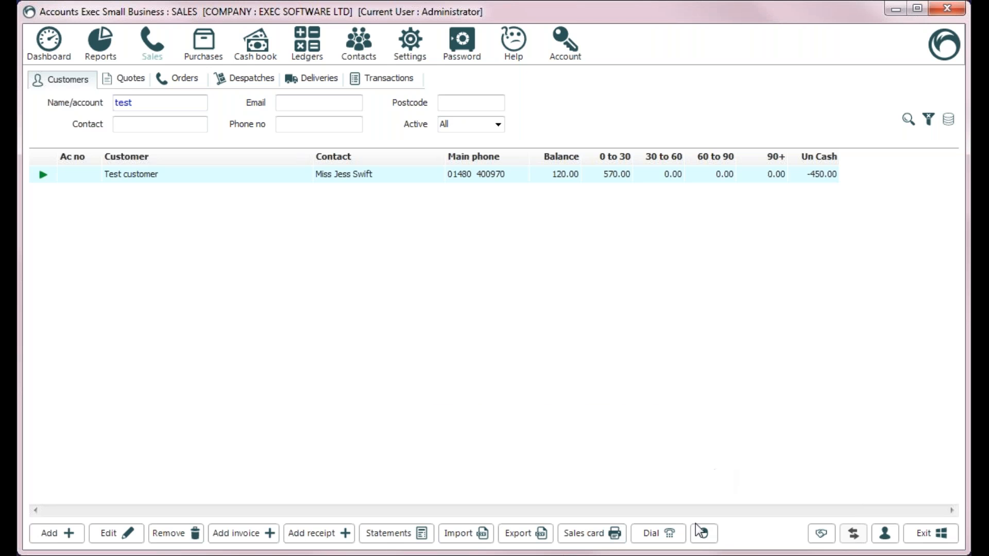
# Step: Try dialling Test customer and dismiss the blank phone number message
pyautogui.click(651, 537)
pyautogui.click(593, 336)
pyautogui.click(690, 435)
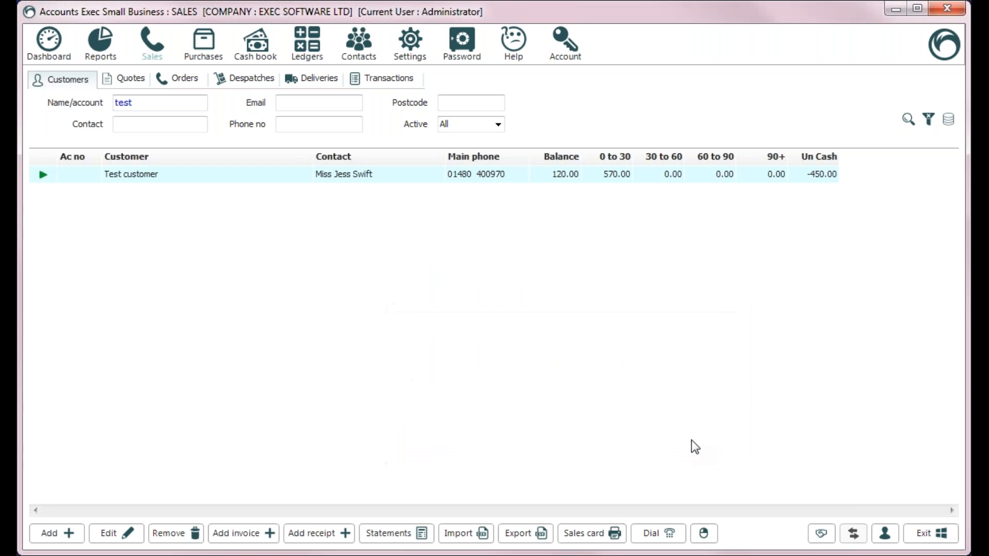
# Step: Show Test customer's actions list from the row's right-click menu and the actions button
pyautogui.click(710, 537)
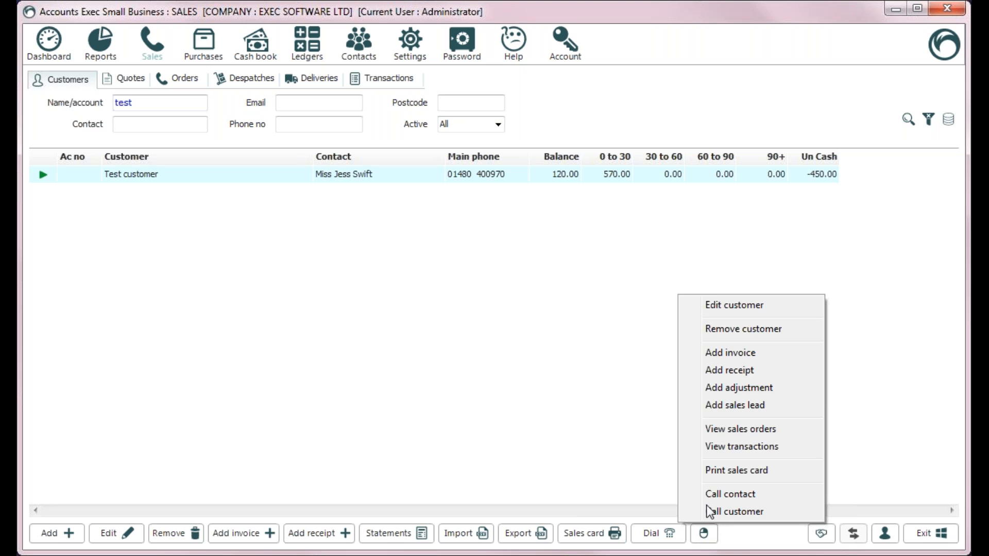
pyautogui.rightClick(272, 174)
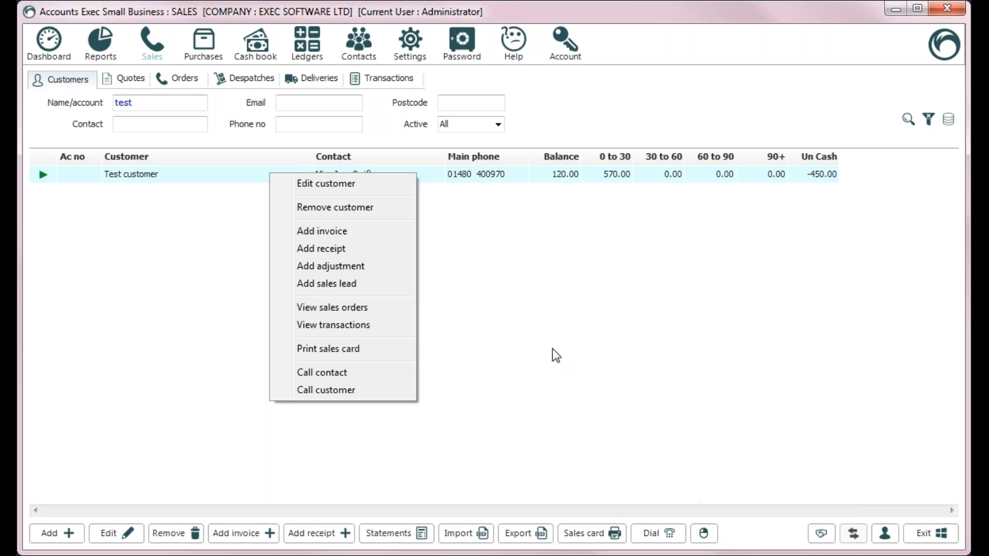
pyautogui.click(540, 266)
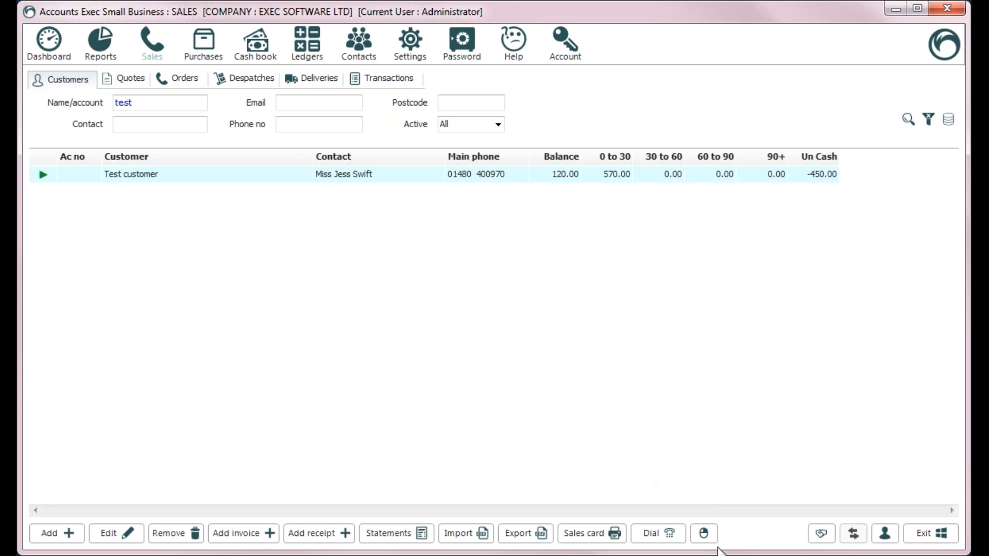
pyautogui.click(704, 536)
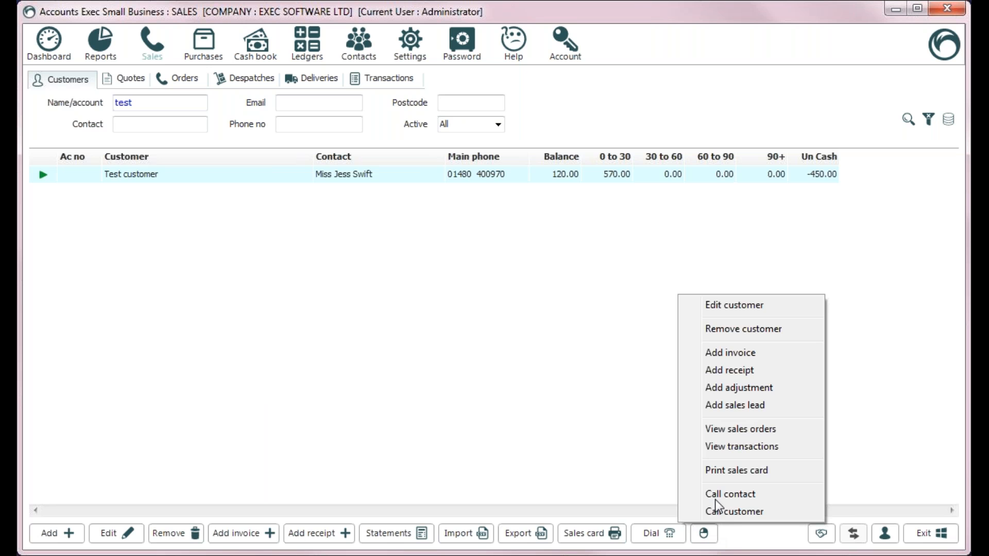
# Step: Dismiss Test customer's actions menu so only the customer list shows
pyautogui.click(435, 388)
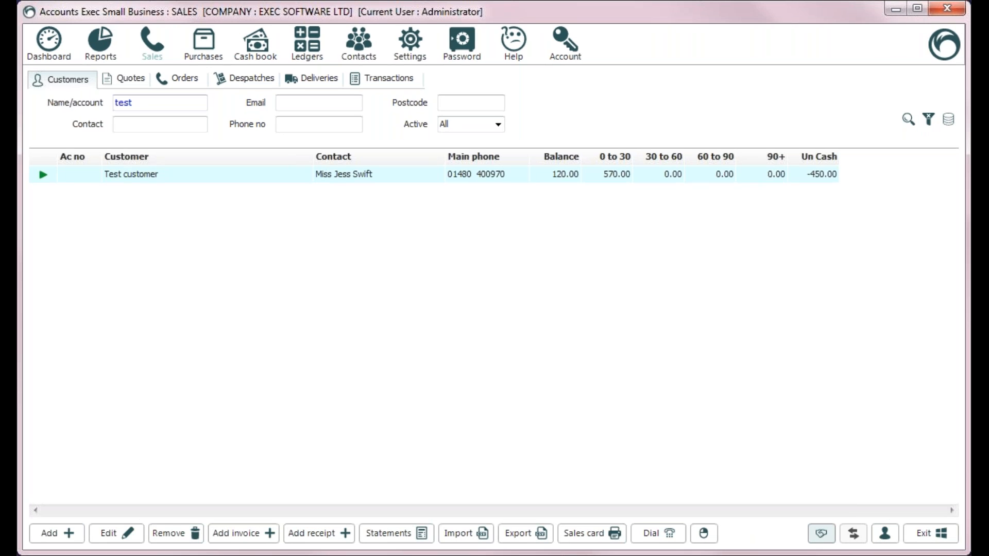
# Step: Switch into the linked Test salon client company
pyautogui.click(821, 533)
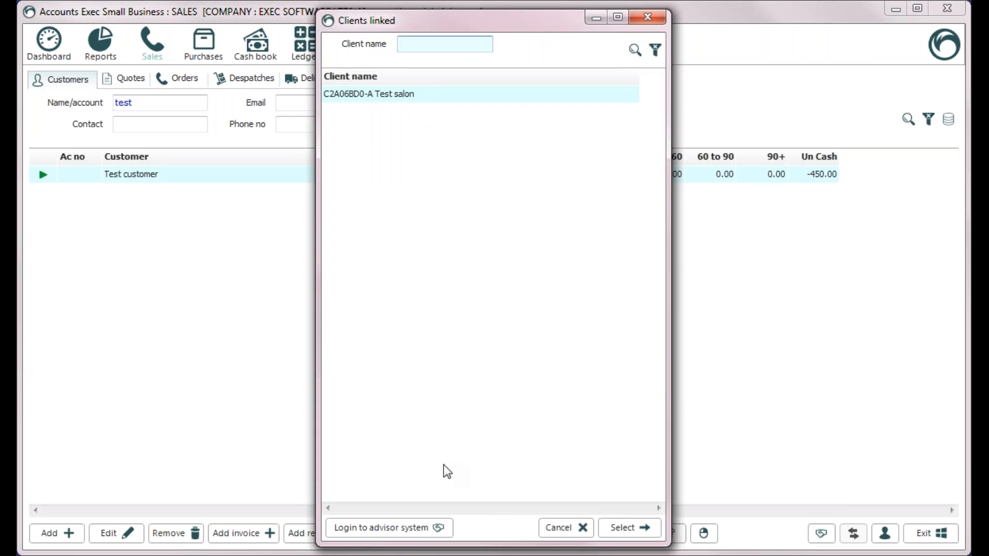
pyautogui.click(393, 99)
pyautogui.doubleClick(393, 94)
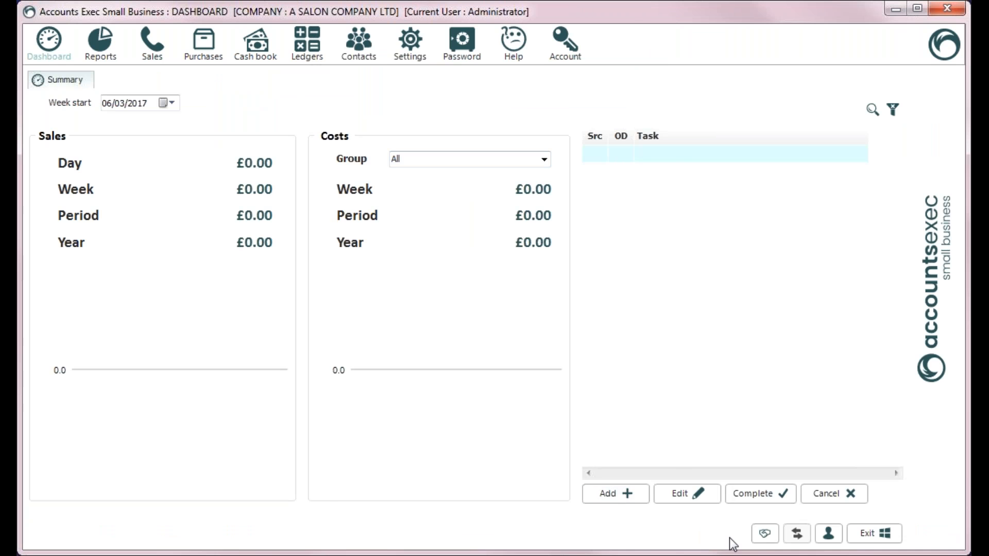
# Step: Log back into the advisor's own company and show the unfiltered Sales customer list
pyautogui.click(764, 538)
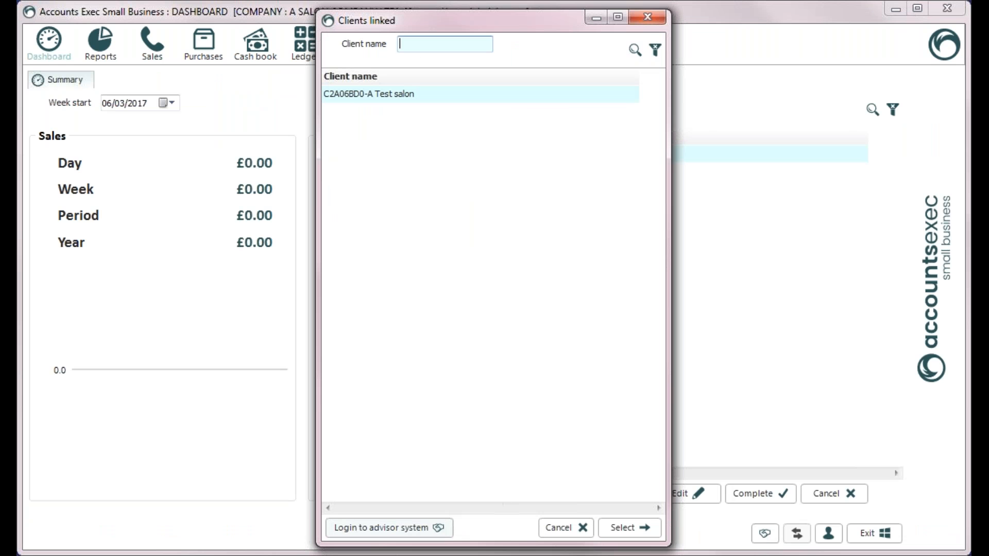
pyautogui.click(415, 531)
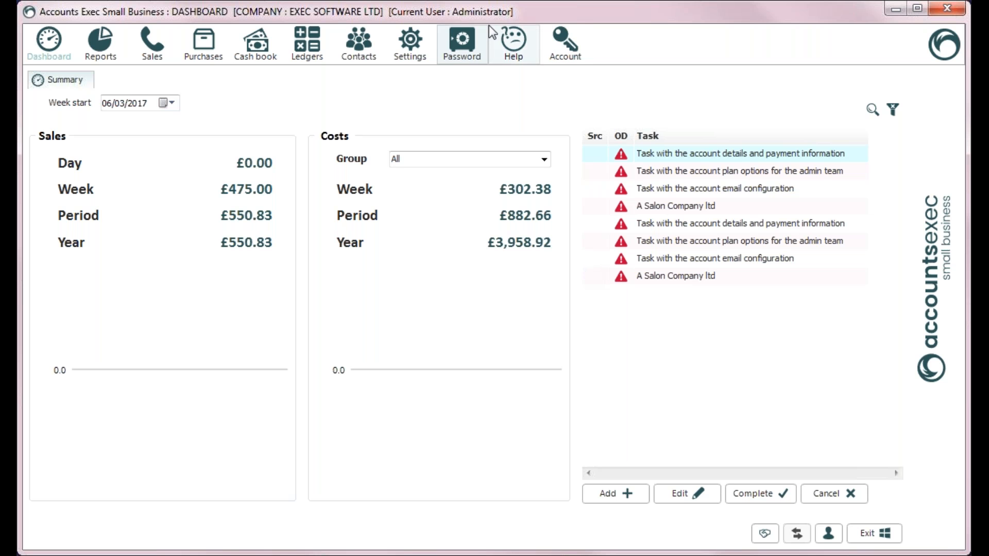
pyautogui.click(153, 49)
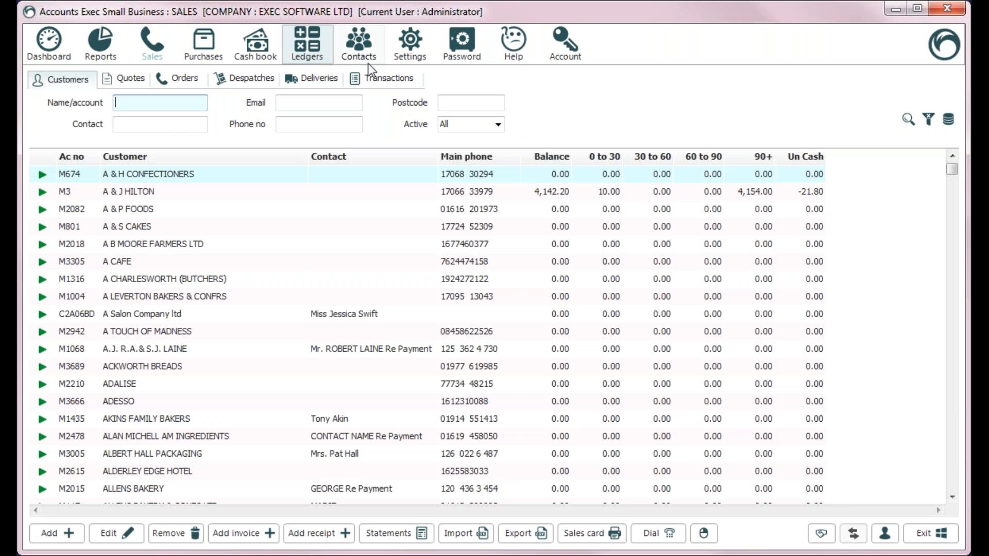
# Step: Go to the Settings home page listing setup areas from Advisors through VAT
pyautogui.click(415, 56)
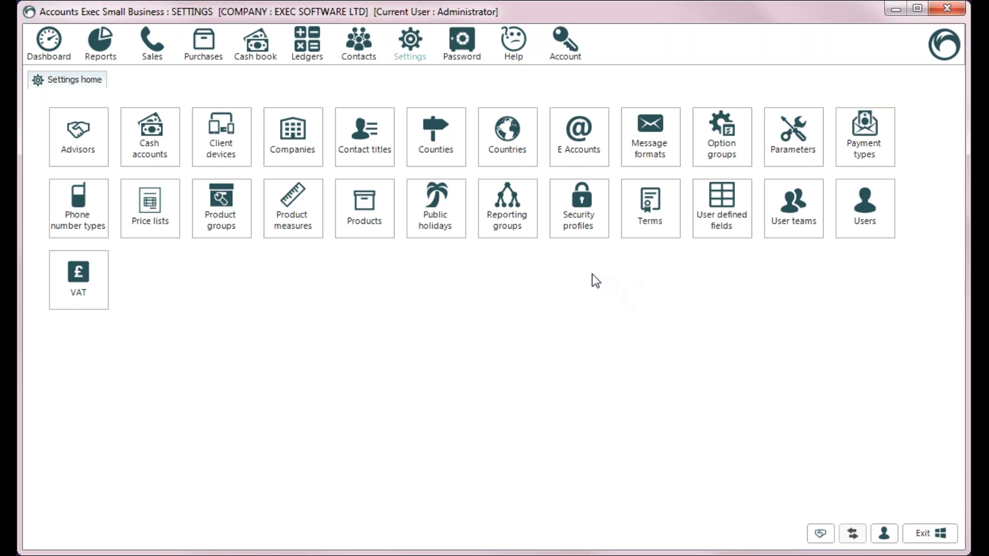
# Step: Add a Euro cash account described 'Test cash account' and save it
pyautogui.click(150, 157)
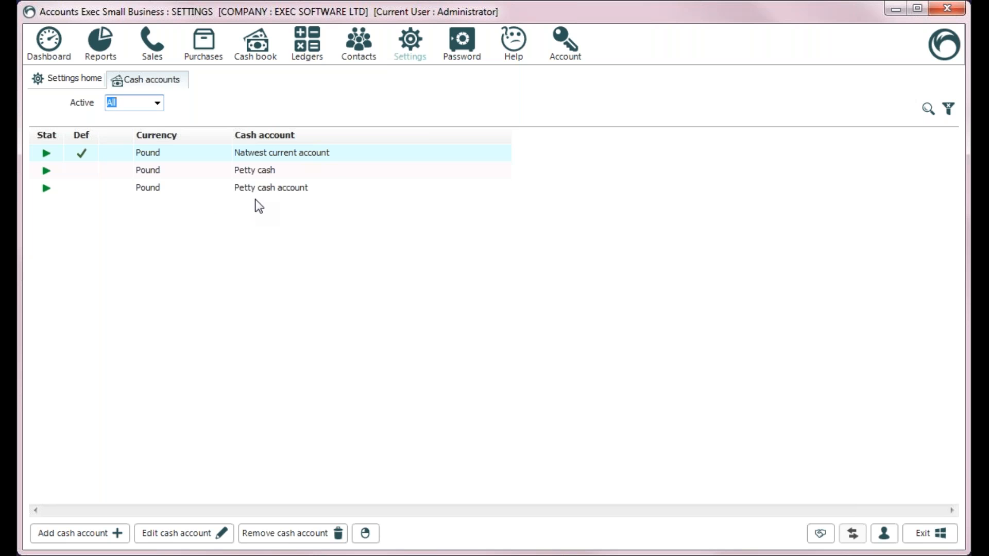
pyautogui.click(80, 532)
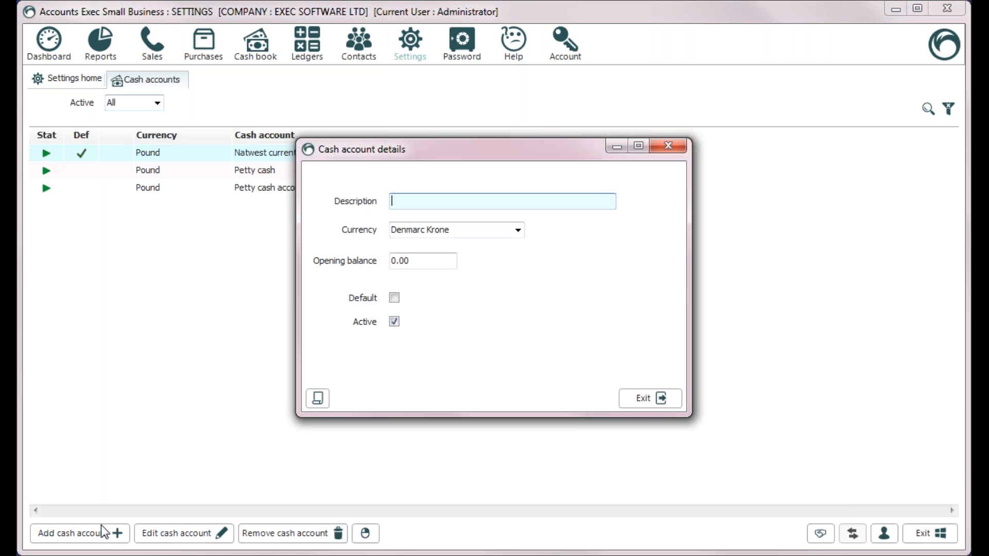
pyautogui.write('Test casg')
pyautogui.press('BackSpace')
pyautogui.write('h account')
pyautogui.click(519, 231)
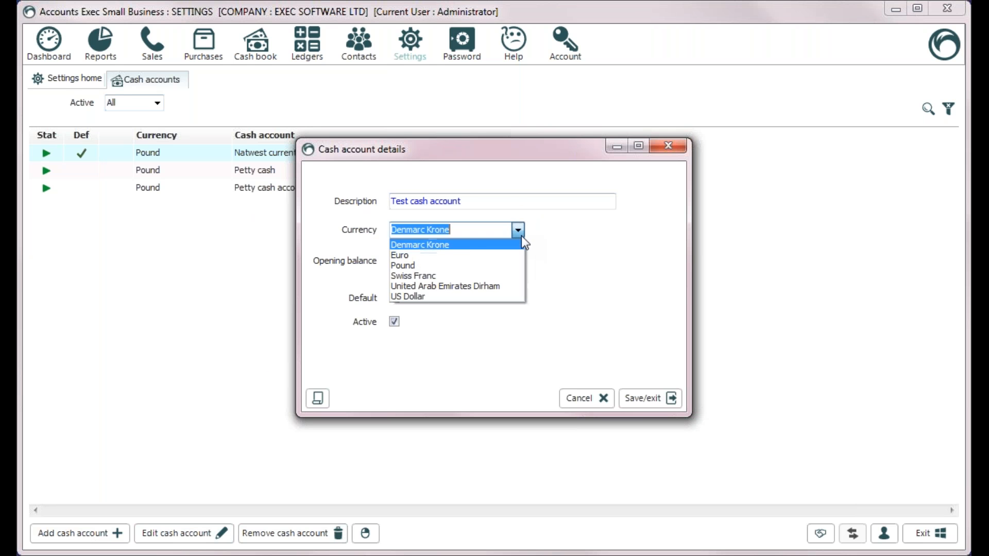
pyautogui.click(466, 256)
pyautogui.click(641, 400)
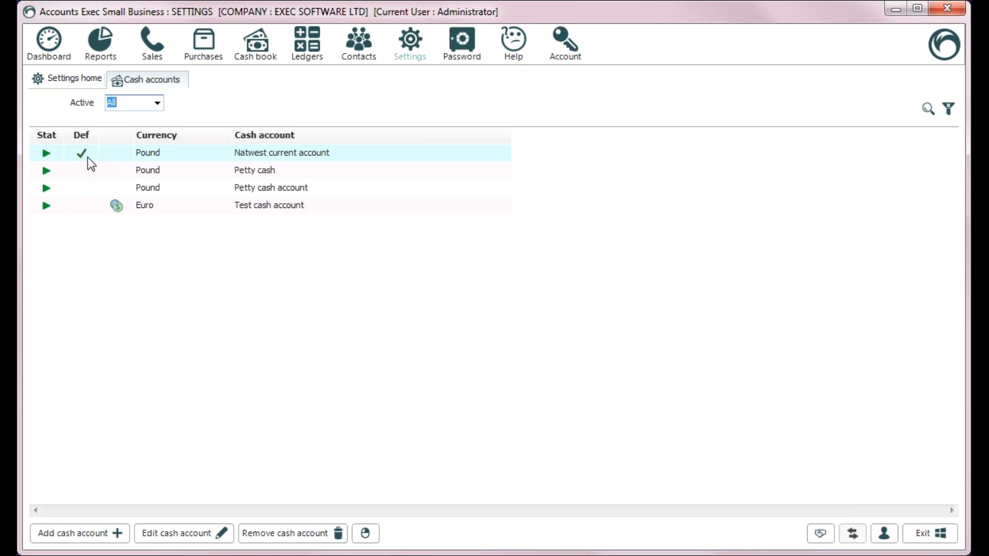
pyautogui.click(264, 51)
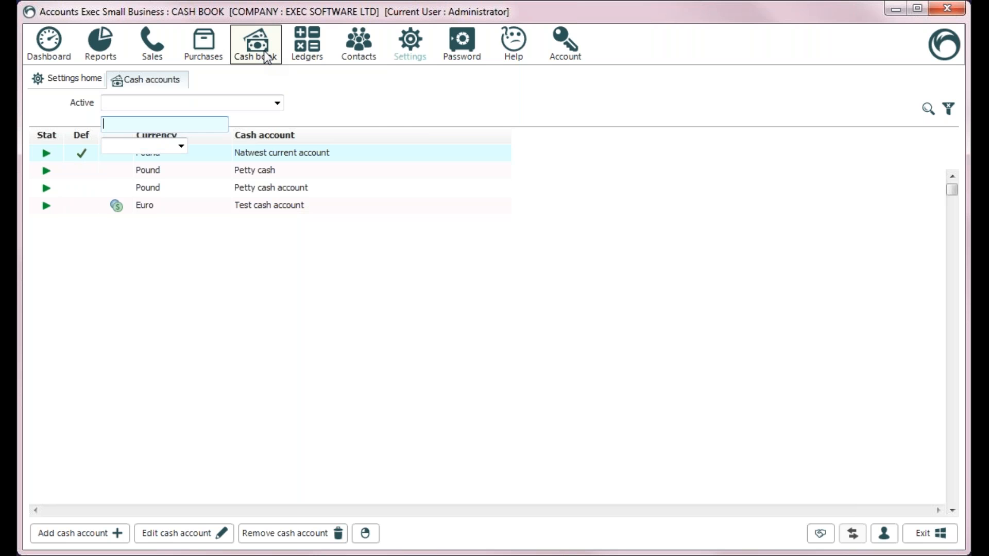
# Step: View the Test cash account's empty cash book, then return to Settings
pyautogui.click(277, 103)
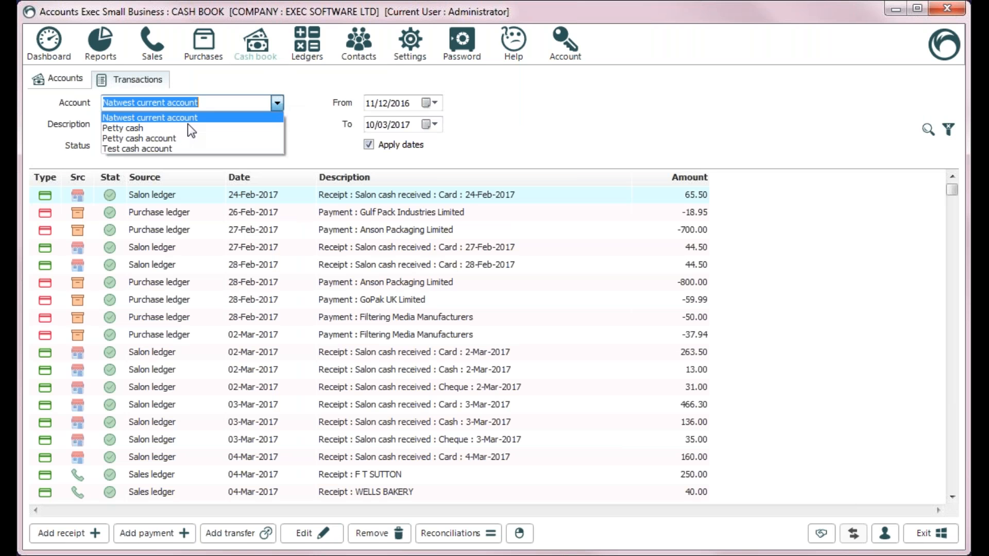
pyautogui.click(137, 148)
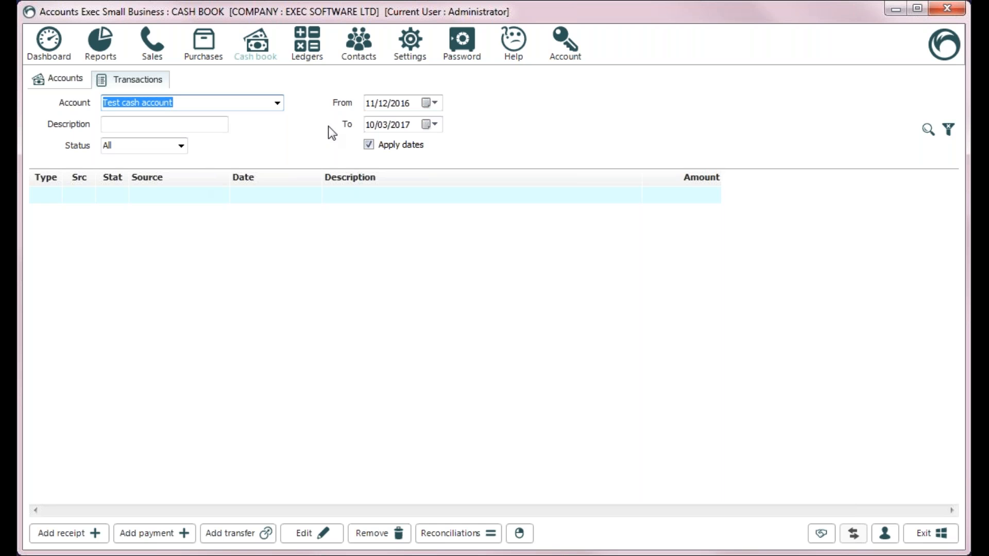
pyautogui.click(428, 46)
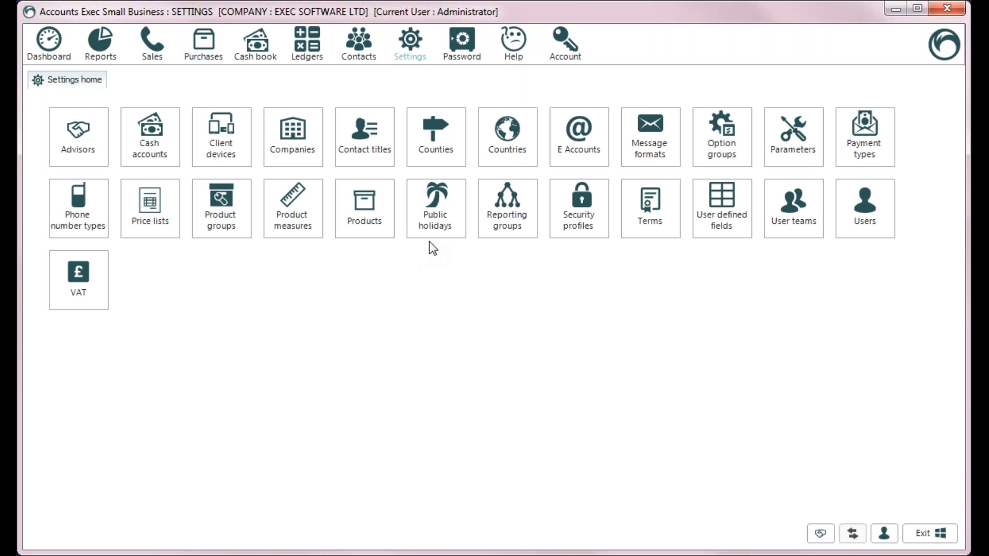
# Step: Open System parameters on the company Details page
pyautogui.click(779, 159)
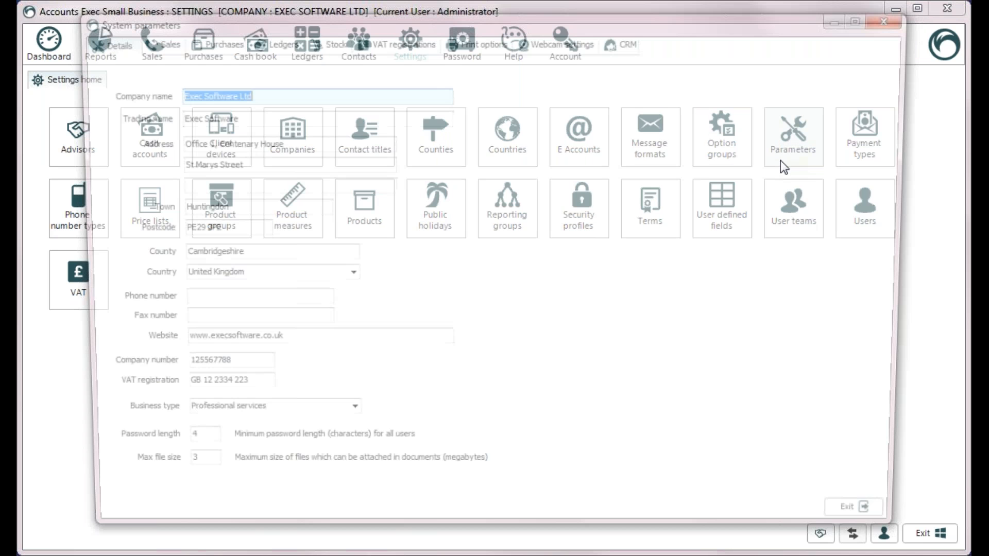
# Step: Browse the Sales, Purchases, Stock, VAT registrations, Print options, Webcam and CRM parameter pages, ending on Details
pyautogui.click(155, 42)
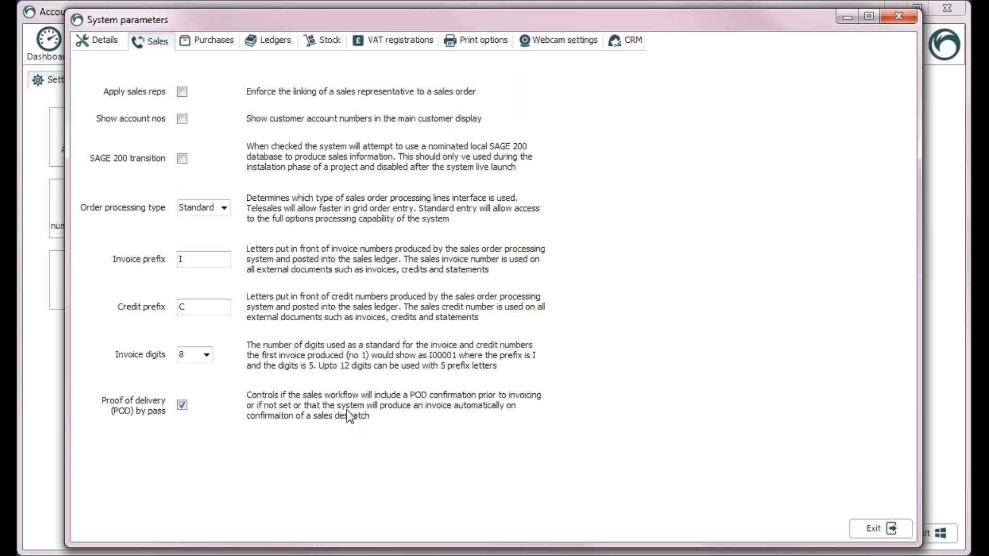
pyautogui.click(214, 43)
pyautogui.click(326, 43)
pyautogui.click(397, 41)
pyautogui.click(463, 45)
pyautogui.click(543, 47)
pyautogui.click(618, 47)
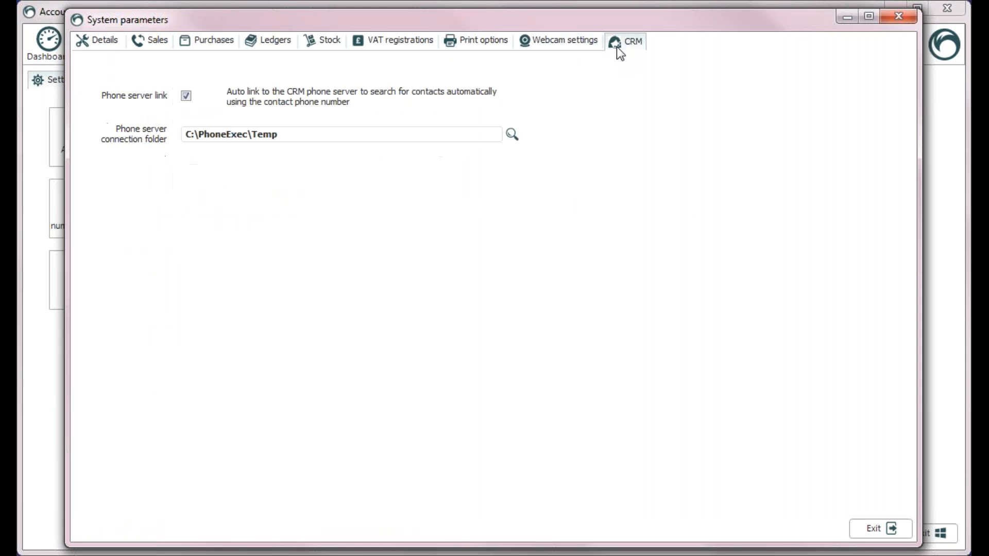
pyautogui.click(98, 41)
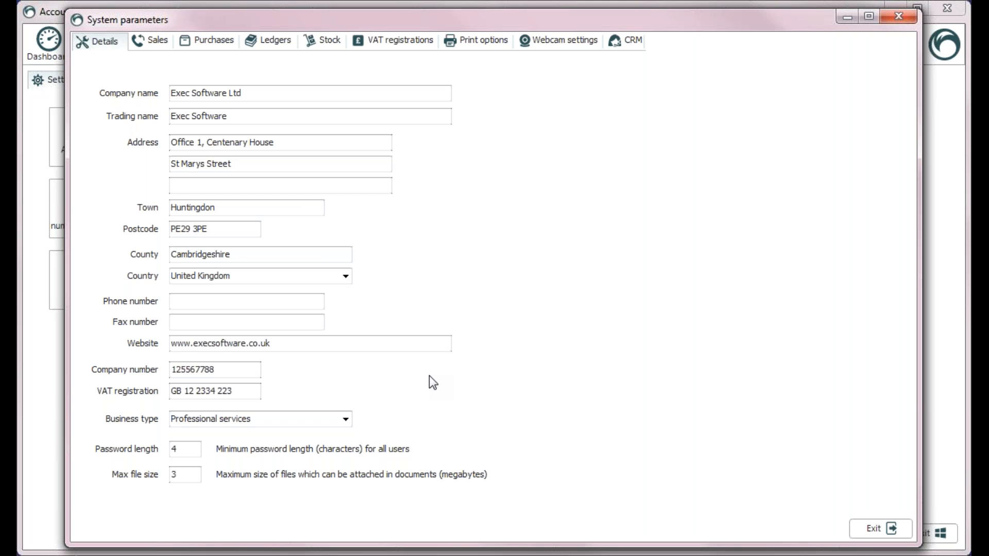
# Step: Show VAT registrations, cancel removing the 01-Jan-2000 Registration, and start a new registration entry
pyautogui.click(153, 40)
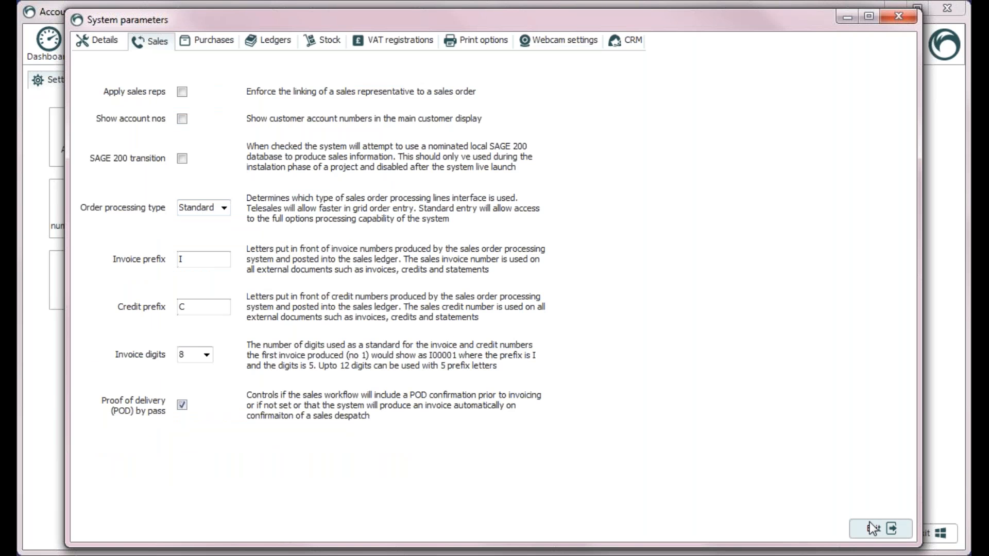
pyautogui.click(419, 45)
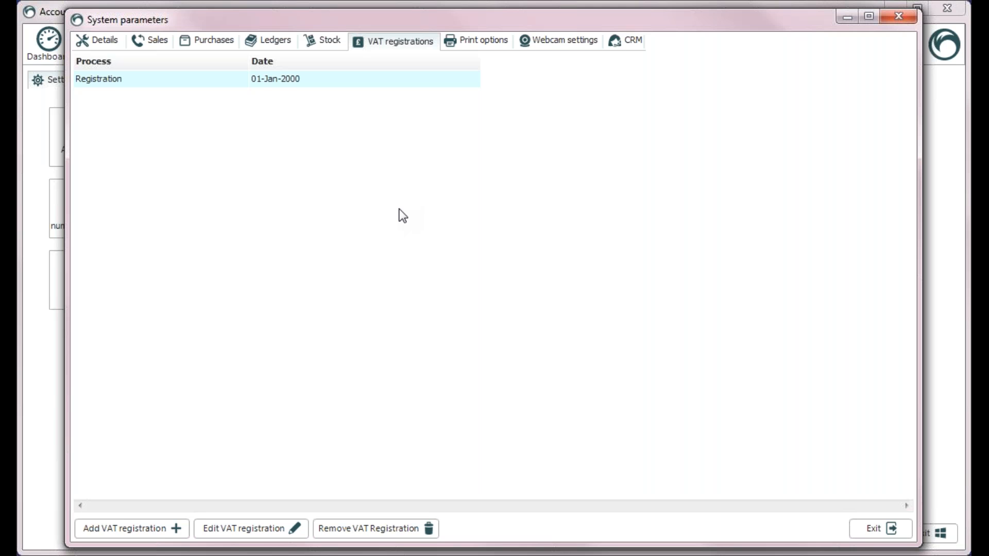
pyautogui.rightClick(234, 74)
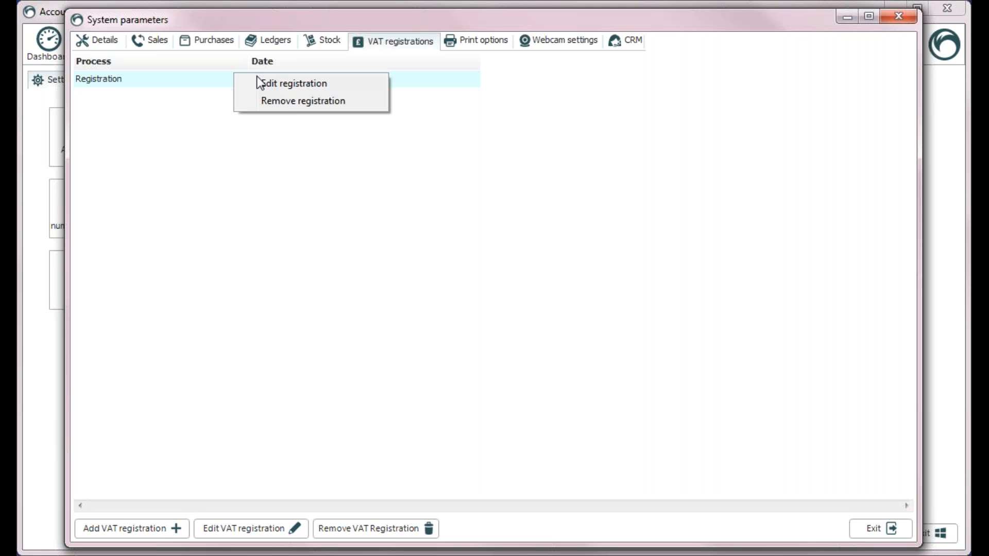
pyautogui.click(288, 100)
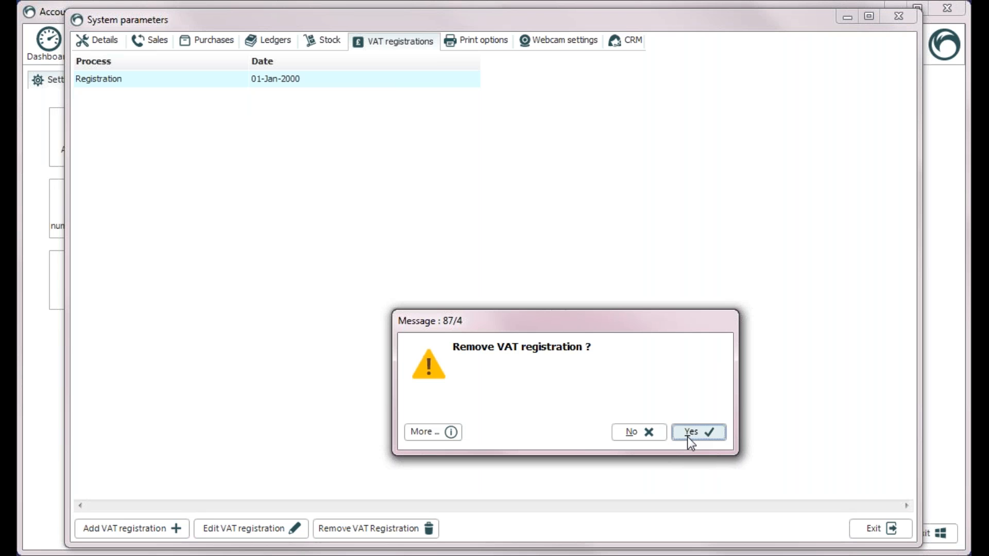
pyautogui.click(656, 432)
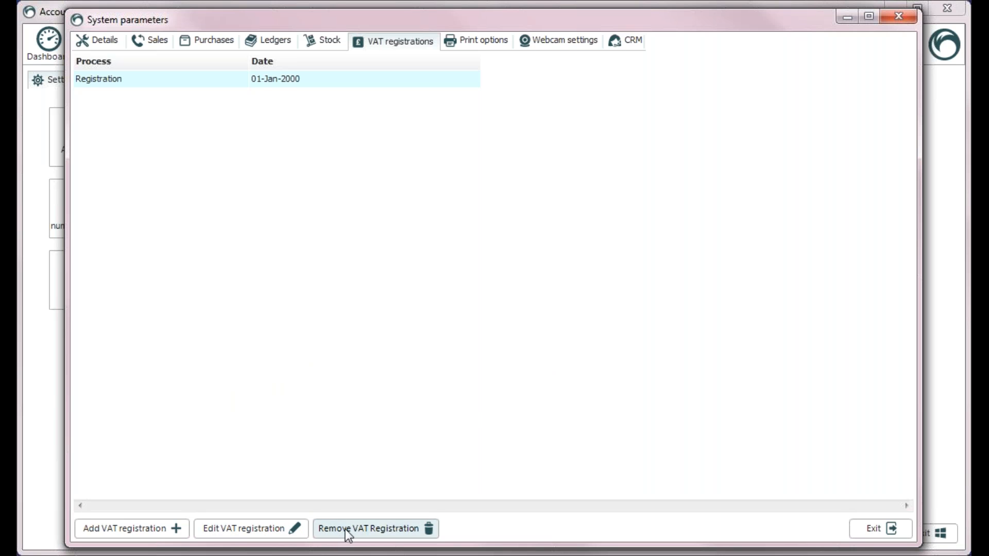
pyautogui.click(161, 533)
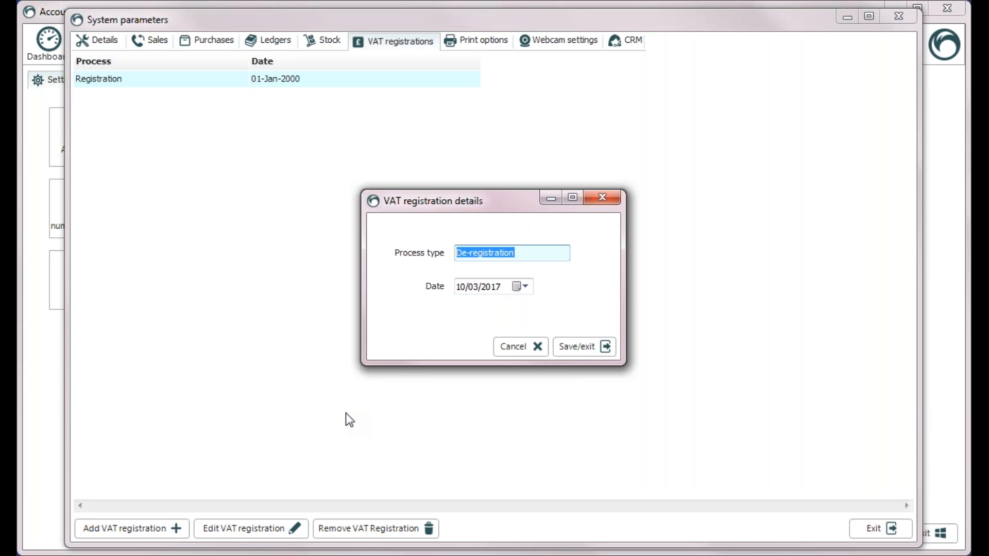
# Step: Add a VAT De-registration entry dated 01/04/2017 and a Registration entry dated 01/08/2017
pyautogui.click(520, 286)
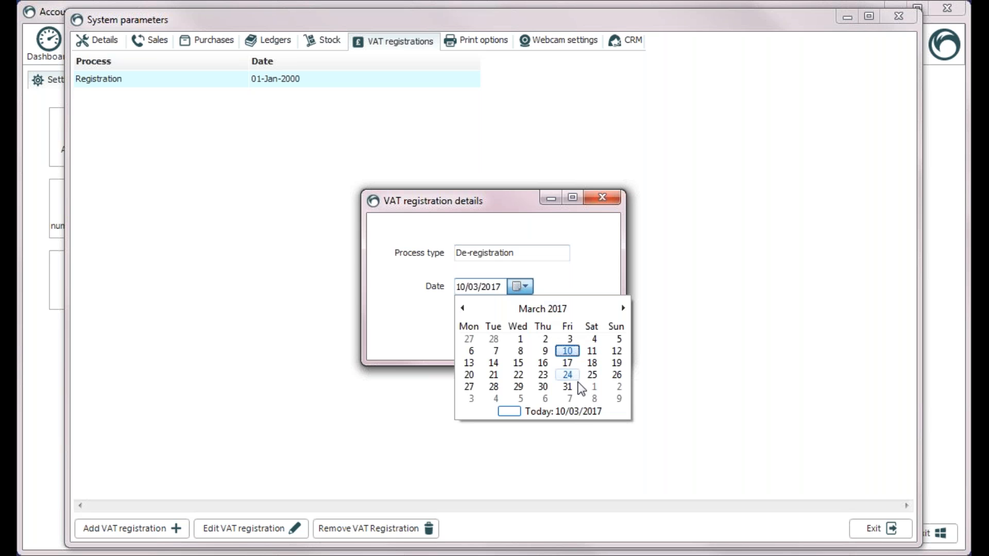
pyautogui.click(593, 386)
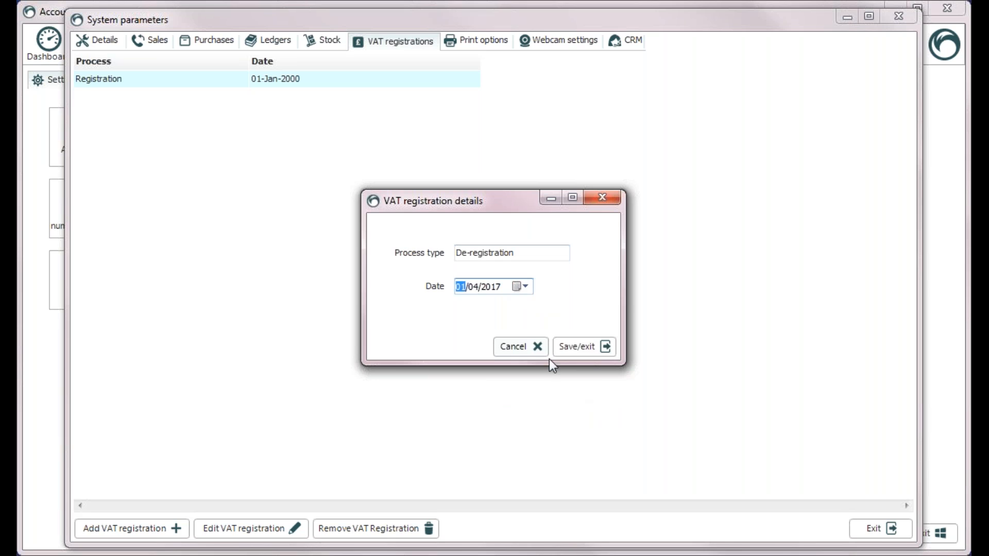
pyautogui.click(579, 347)
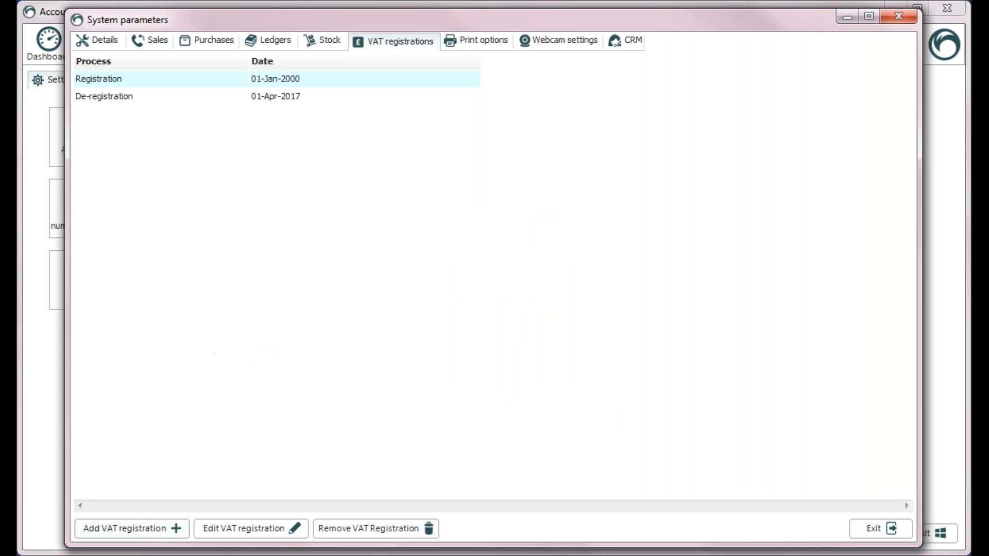
pyautogui.click(173, 531)
pyautogui.click(522, 286)
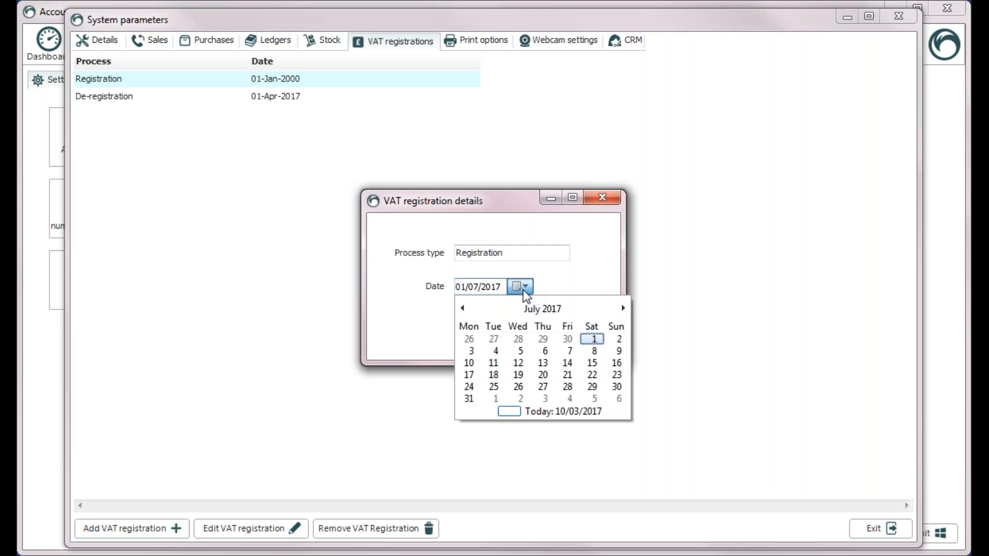
pyautogui.click(503, 399)
pyautogui.click(596, 353)
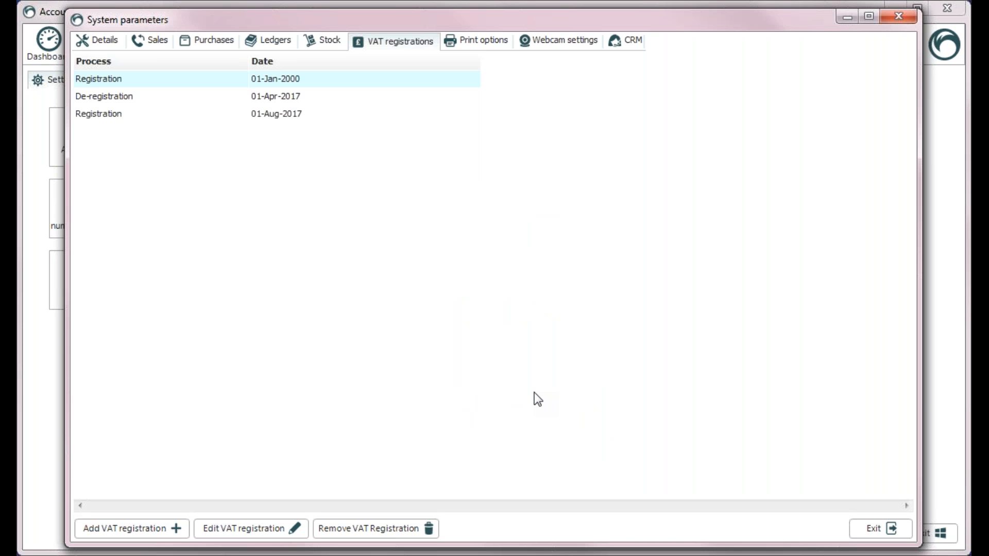
# Step: Remove both test VAT entries, then exit system parameters and dismiss the restart notice
pyautogui.click(269, 116)
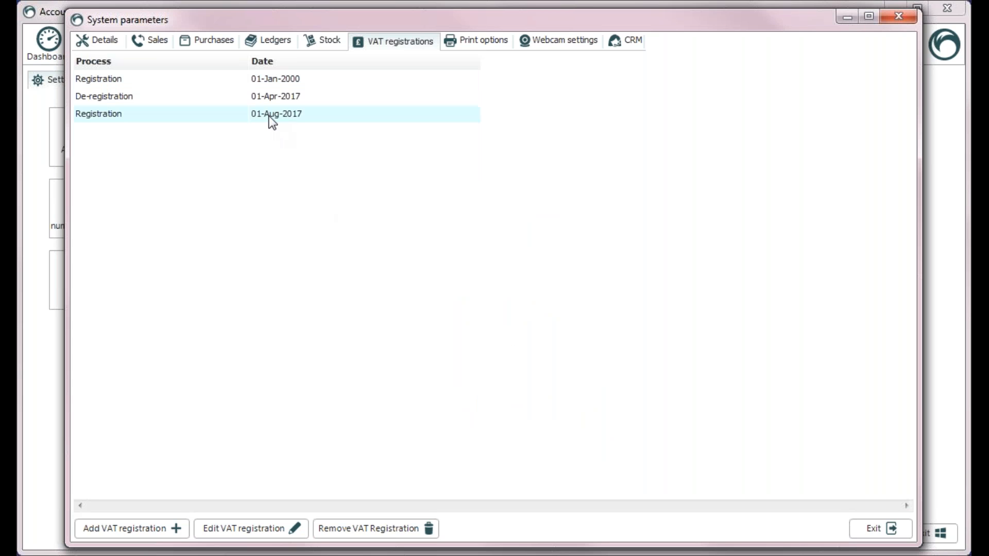
pyautogui.rightClick(269, 116)
pyautogui.click(316, 142)
pyautogui.press('Return')
pyautogui.click(310, 97)
pyautogui.rightClick(310, 97)
pyautogui.click(391, 127)
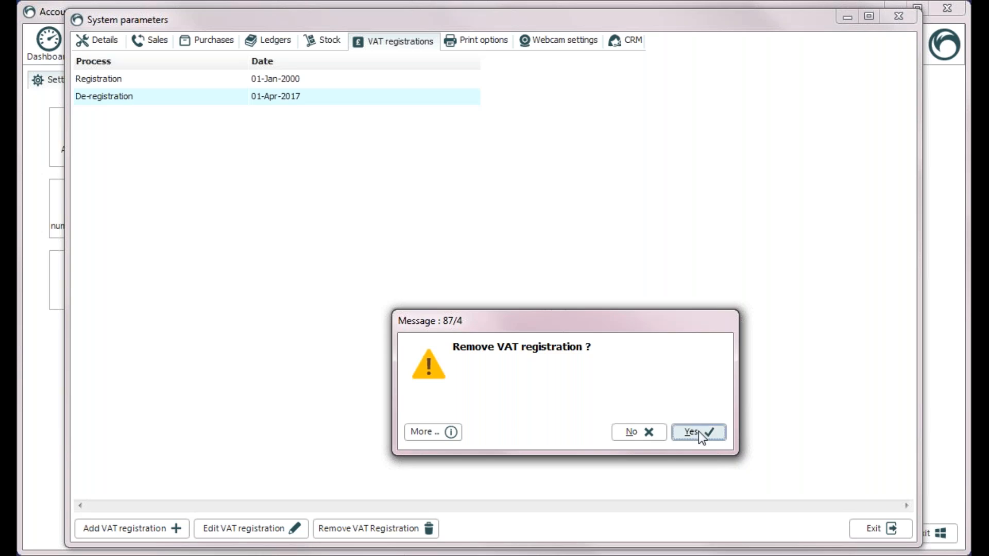
pyautogui.click(690, 427)
pyautogui.click(888, 530)
pyautogui.click(698, 433)
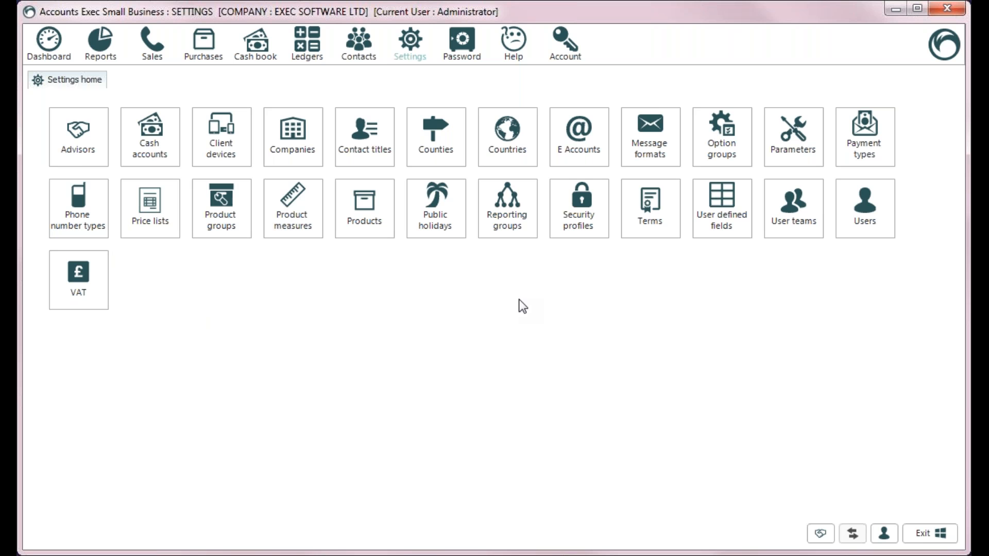
# Step: Open the Advisors list and the approval details for Chancery Accounts
pyautogui.click(76, 156)
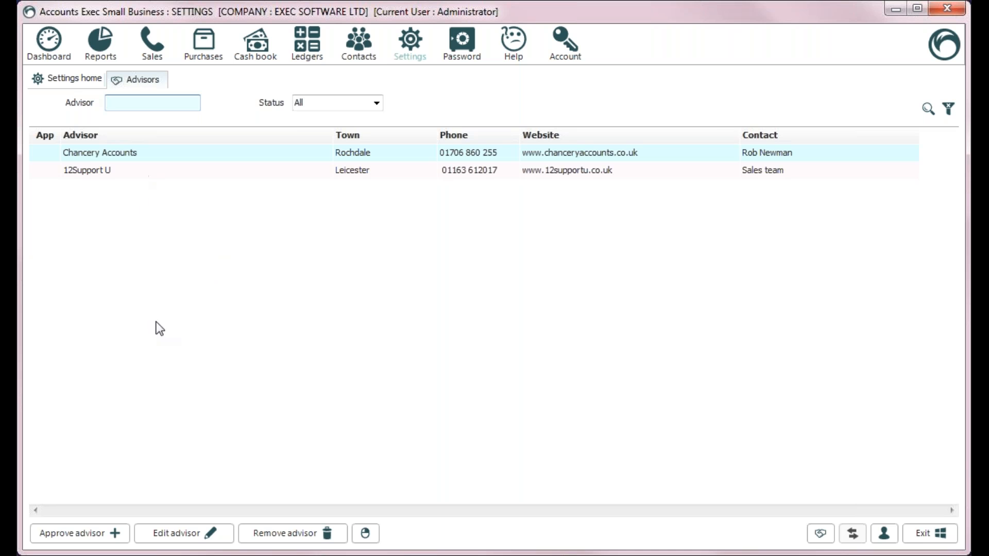
pyautogui.doubleClick(116, 152)
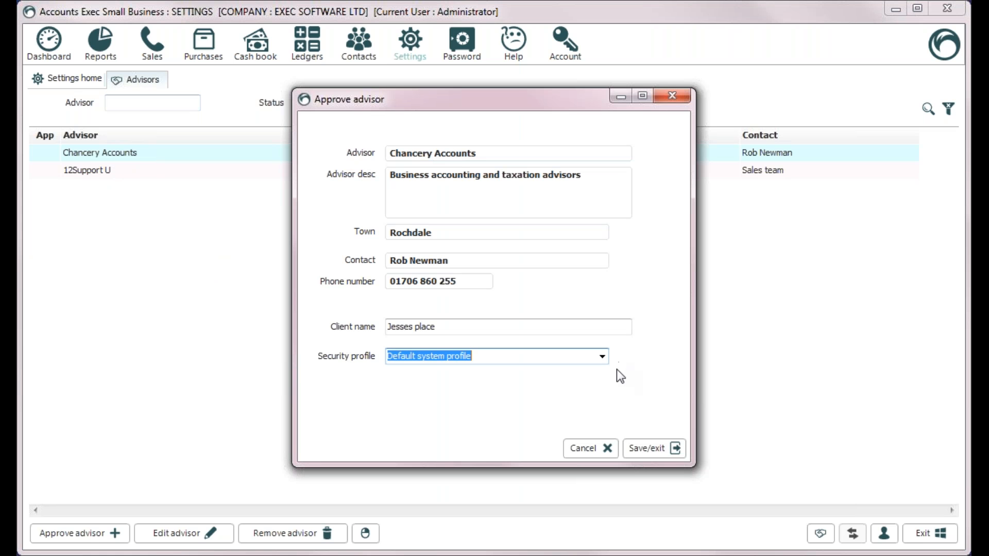
# Step: Approve Chancery Accounts with the Technician - basic security profile
pyautogui.click(601, 356)
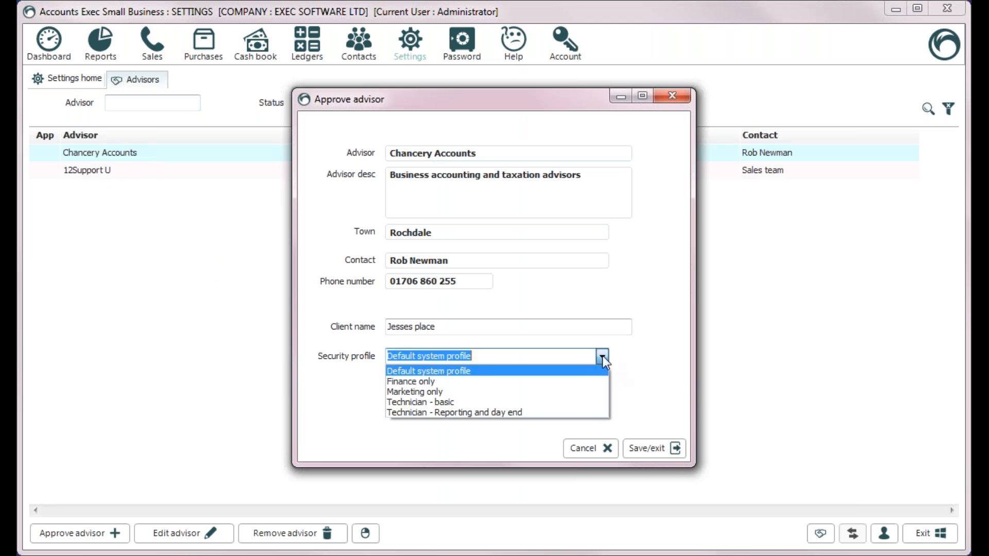
pyautogui.click(428, 402)
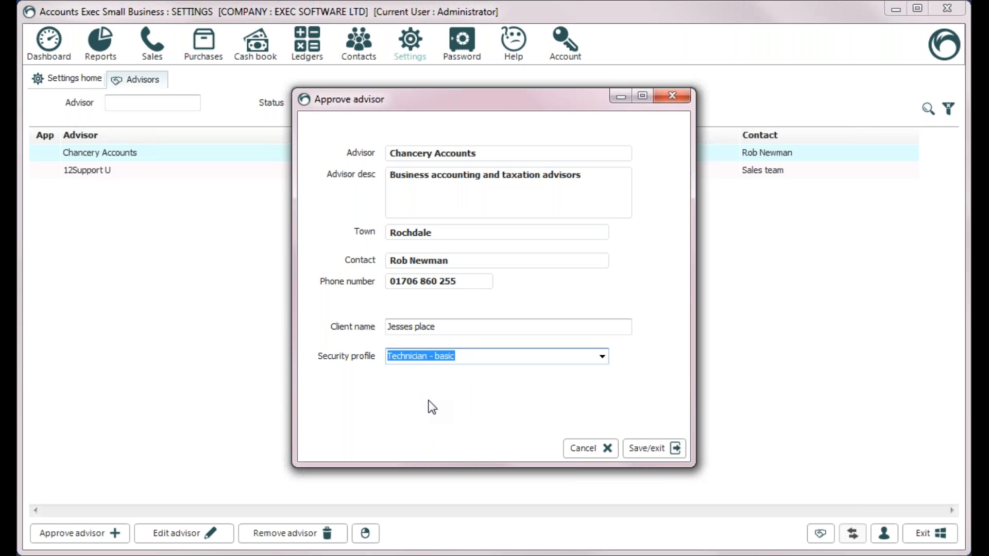
pyautogui.click(650, 448)
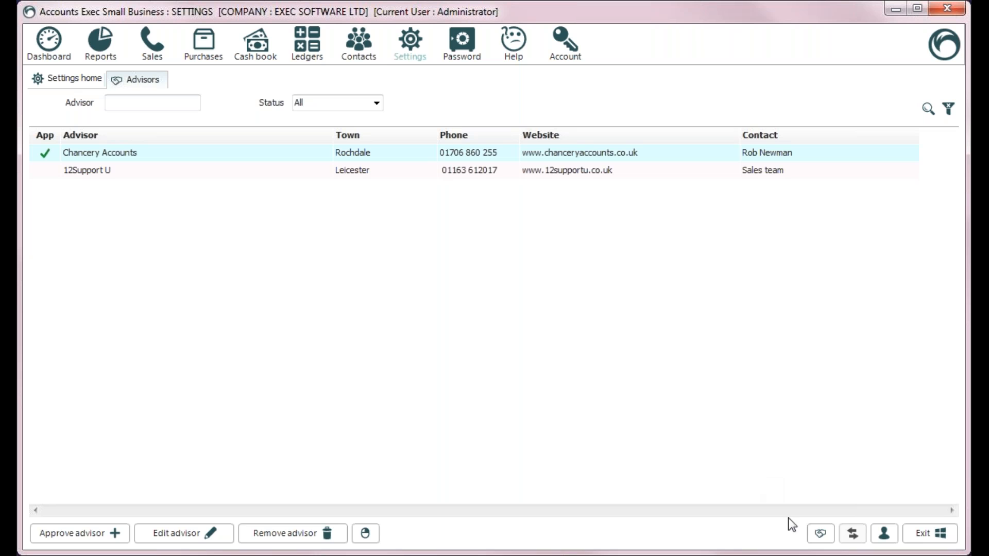
# Step: Withdraw Chancery Accounts' advisor approval and return to Settings home
pyautogui.rightClick(127, 156)
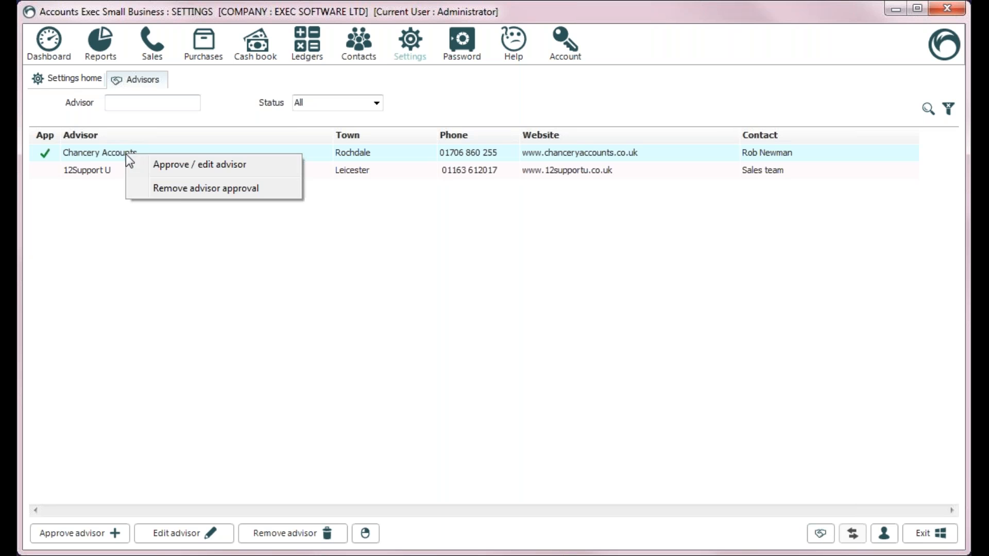
pyautogui.click(177, 190)
pyautogui.click(687, 431)
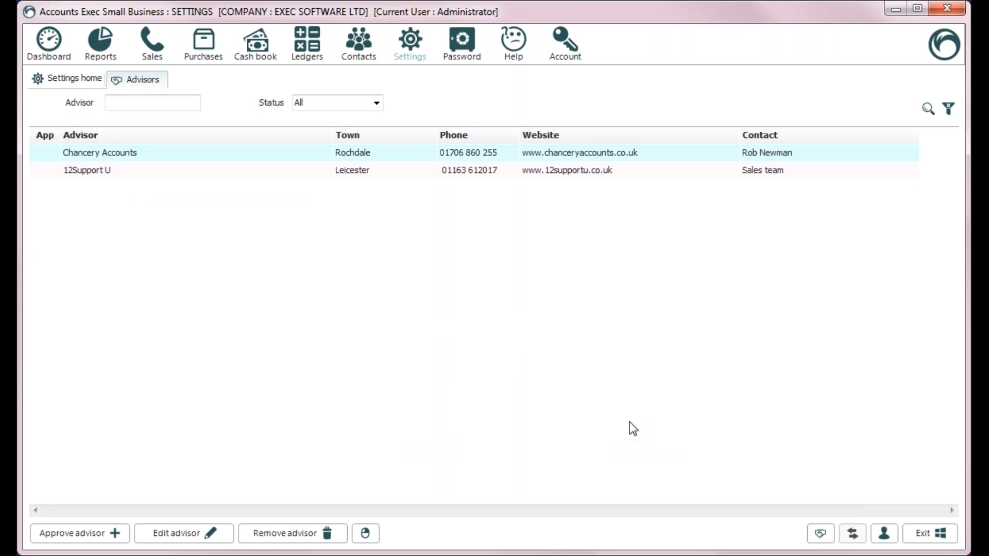
pyautogui.click(51, 78)
pyautogui.click(227, 157)
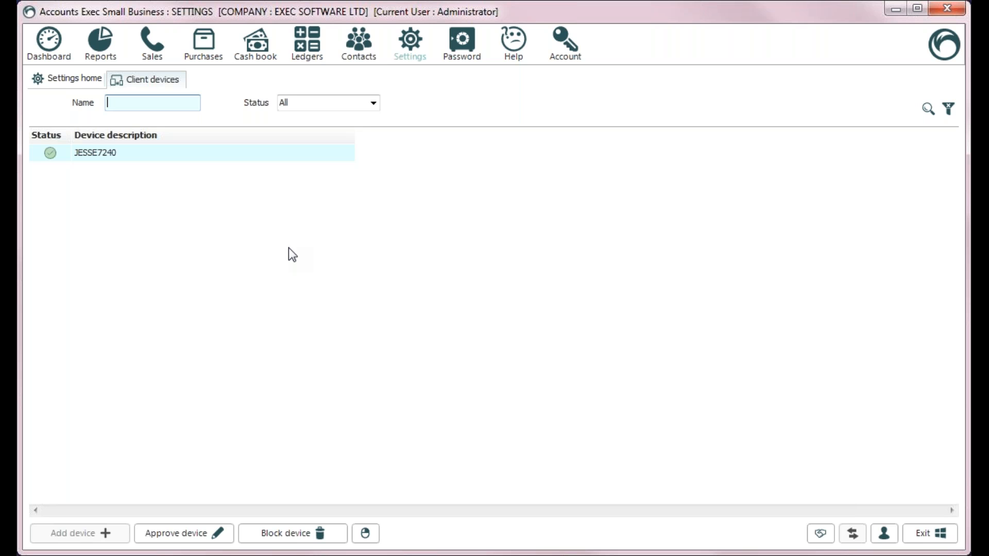
pyautogui.click(58, 77)
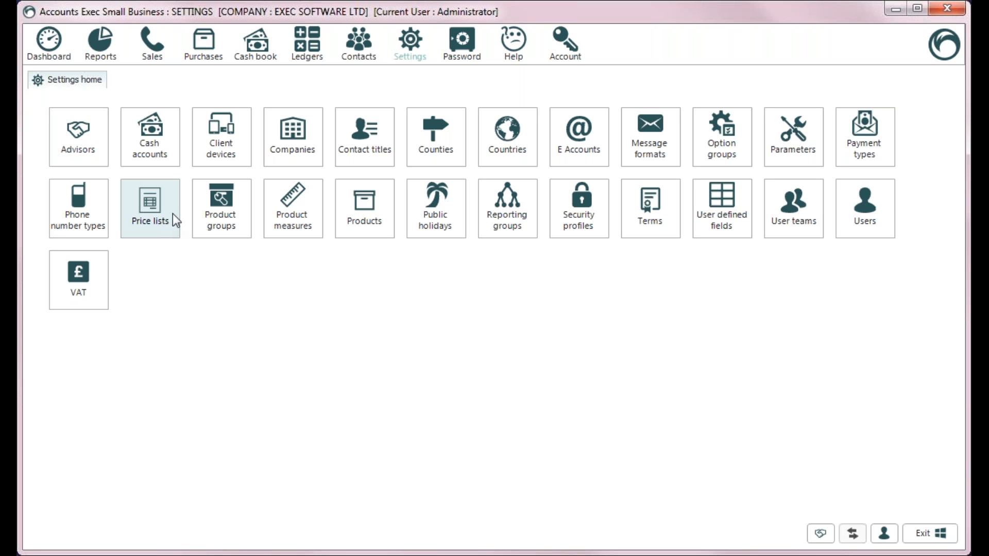
# Step: Open the Ledgers accounts list and start a new blank ledger account
pyautogui.click(314, 56)
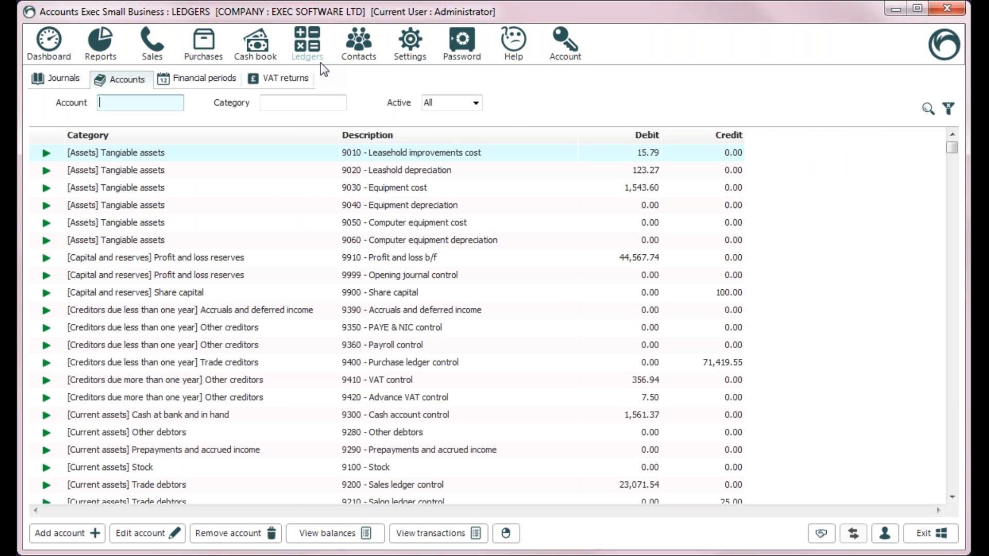
pyautogui.click(66, 532)
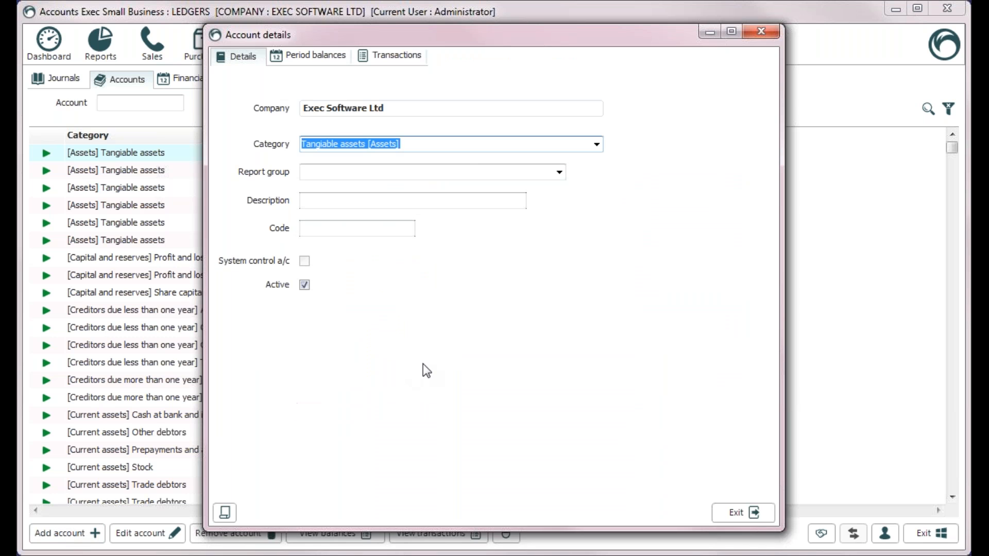
# Step: Save a Turnover [Profit and loss] account 'Test turnover account', Turnover report group, code 568745
pyautogui.click(601, 146)
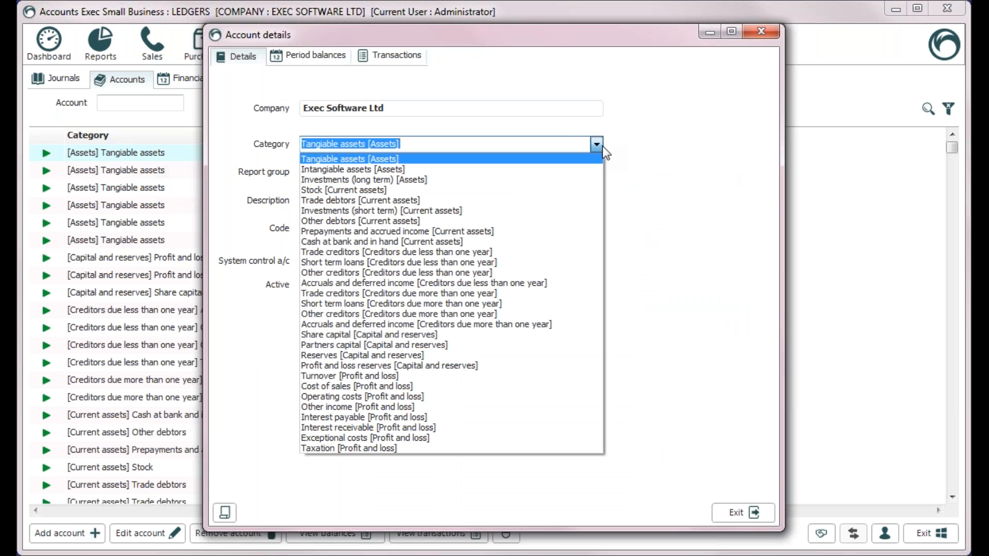
pyautogui.click(473, 376)
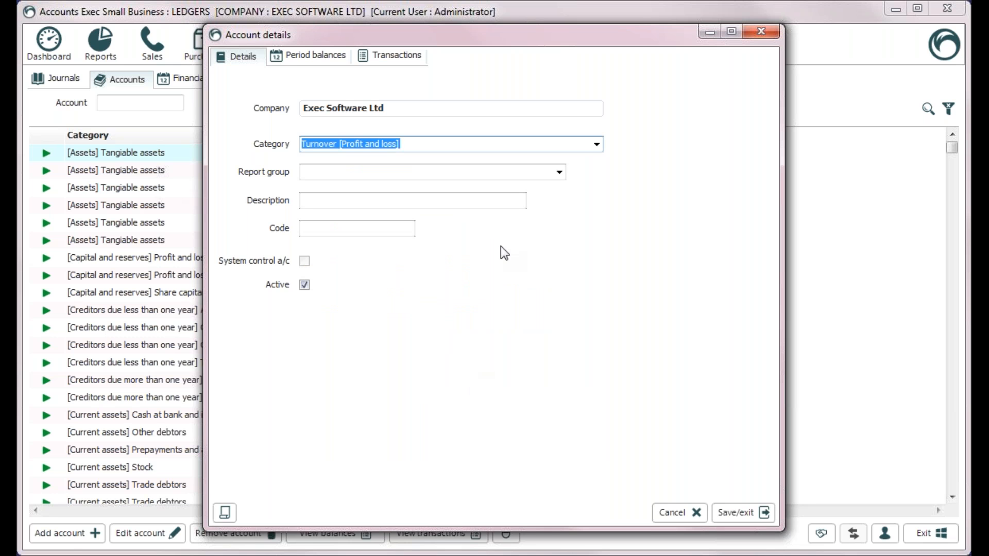
pyautogui.click(558, 173)
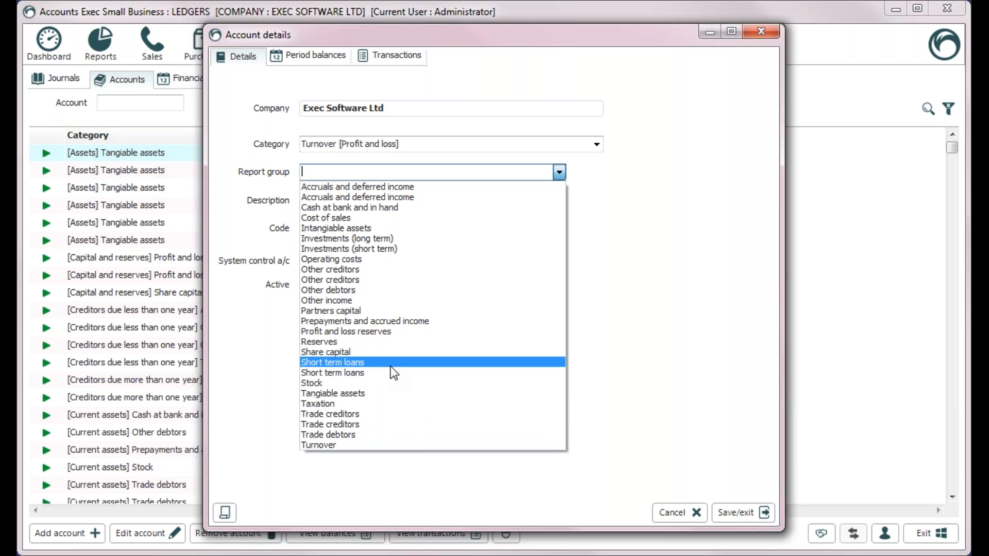
pyautogui.click(383, 444)
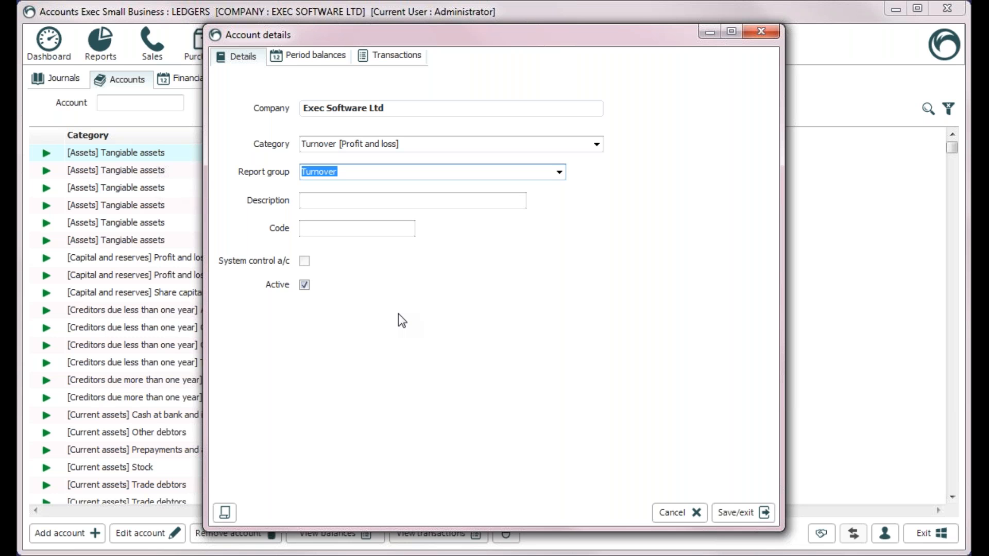
pyautogui.click(375, 203)
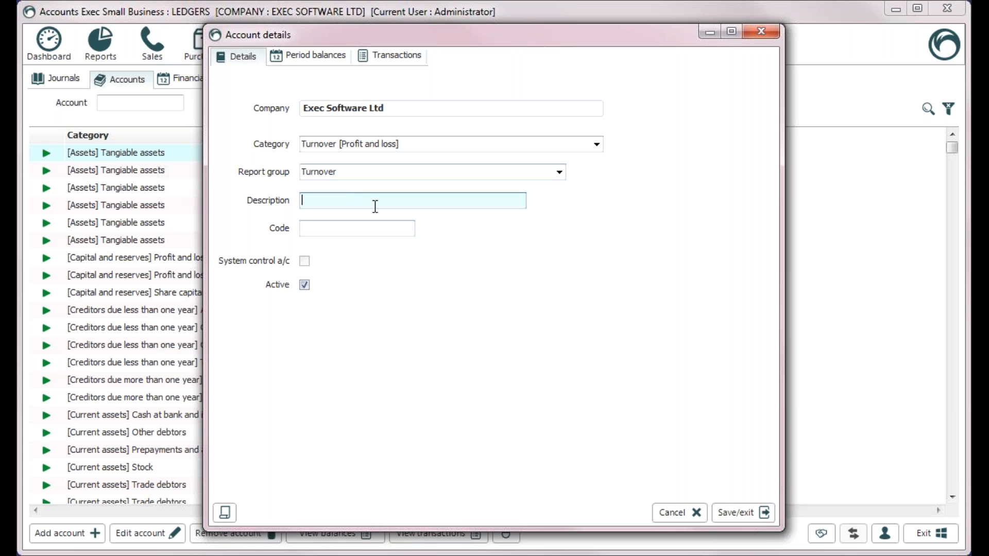
pyautogui.write('Test turnover account')
pyautogui.press('Tab')
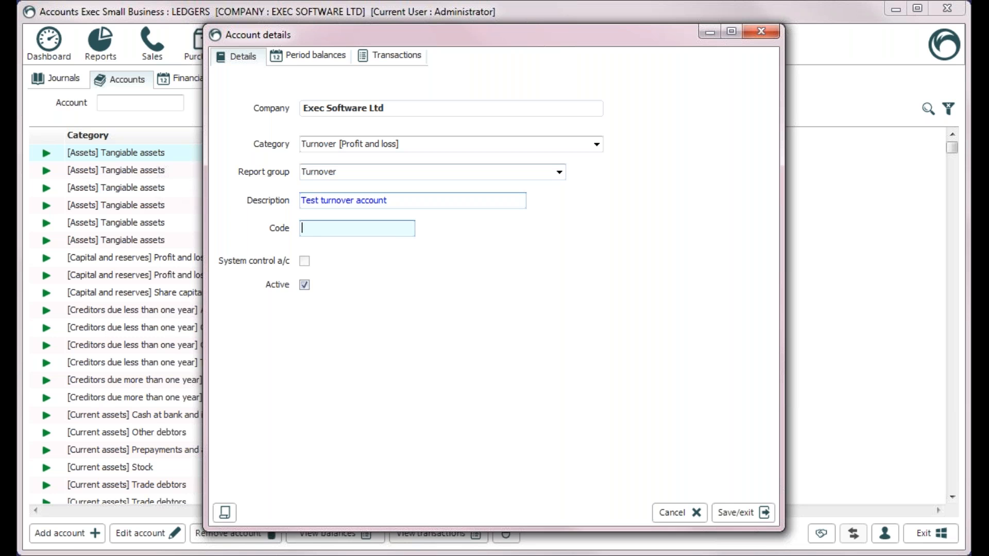
pyautogui.write('568745')
pyautogui.click(748, 512)
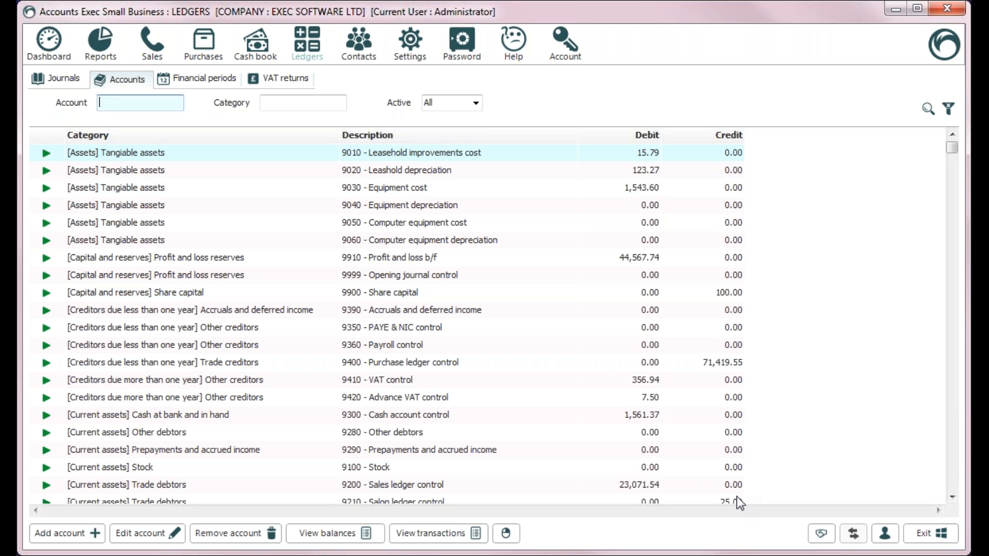
# Step: Scroll the accounts list and try filtering by name 'test', then clear the filter
pyautogui.click(955, 480)
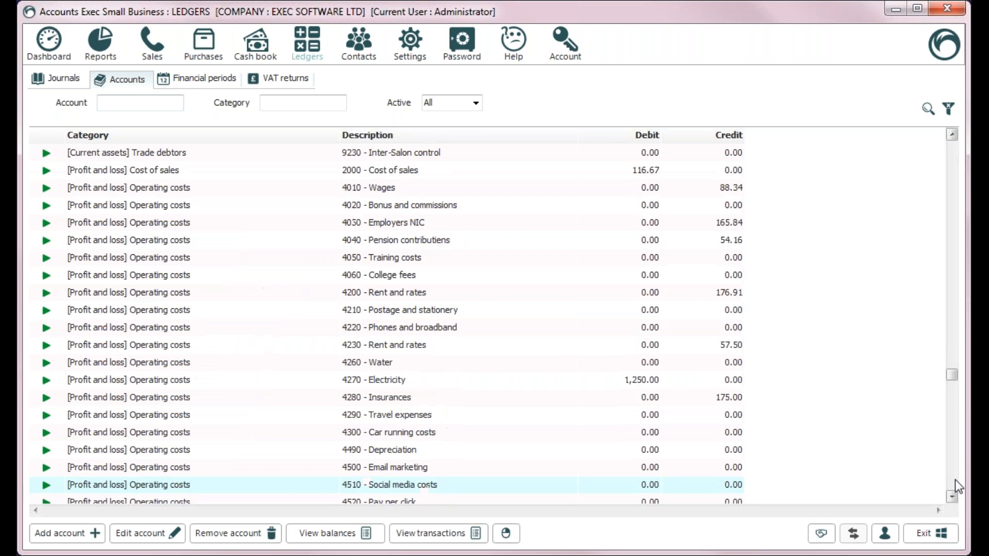
pyautogui.click(954, 482)
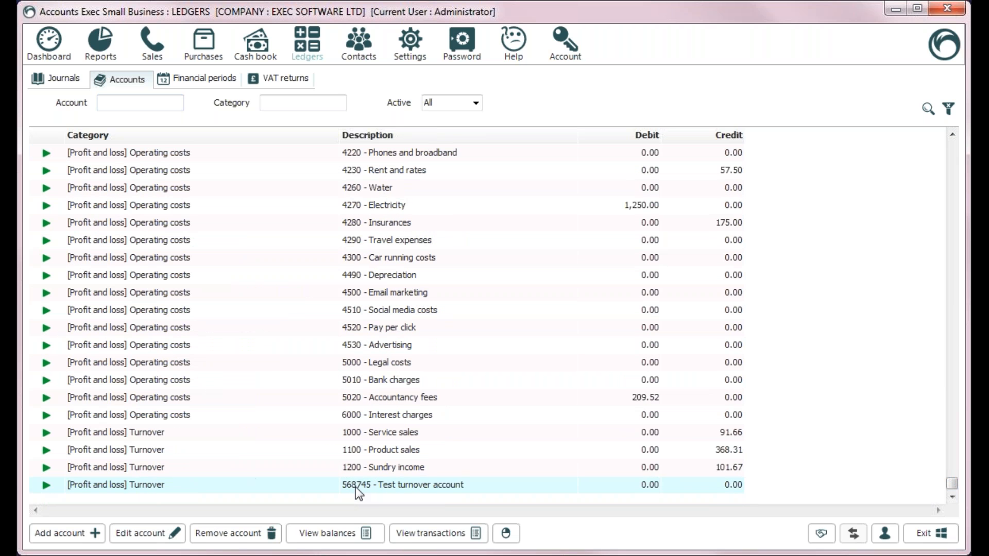
pyautogui.click(135, 109)
pyautogui.write('test')
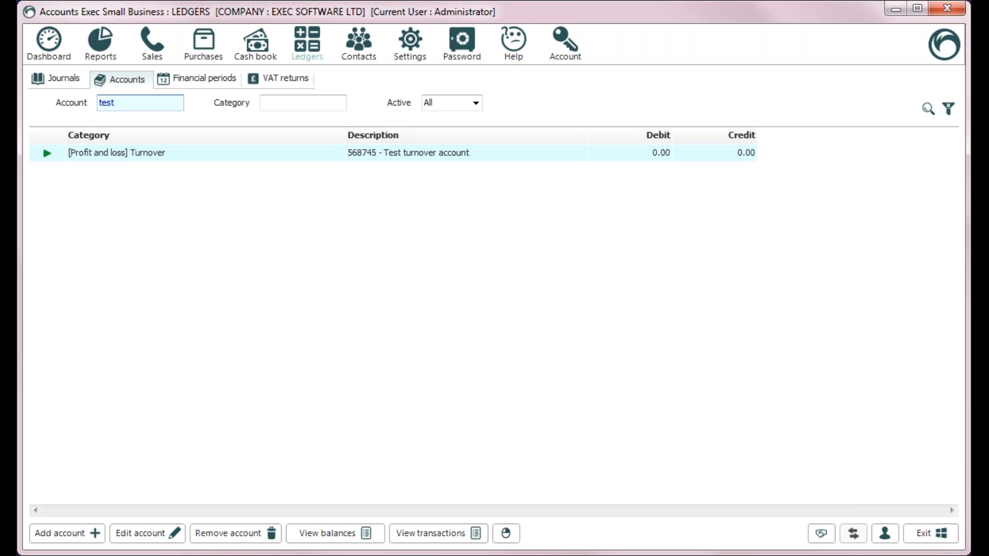
pyautogui.press('BackSpace')
pyautogui.press('BackSpace')
pyautogui.press('BackSpace')
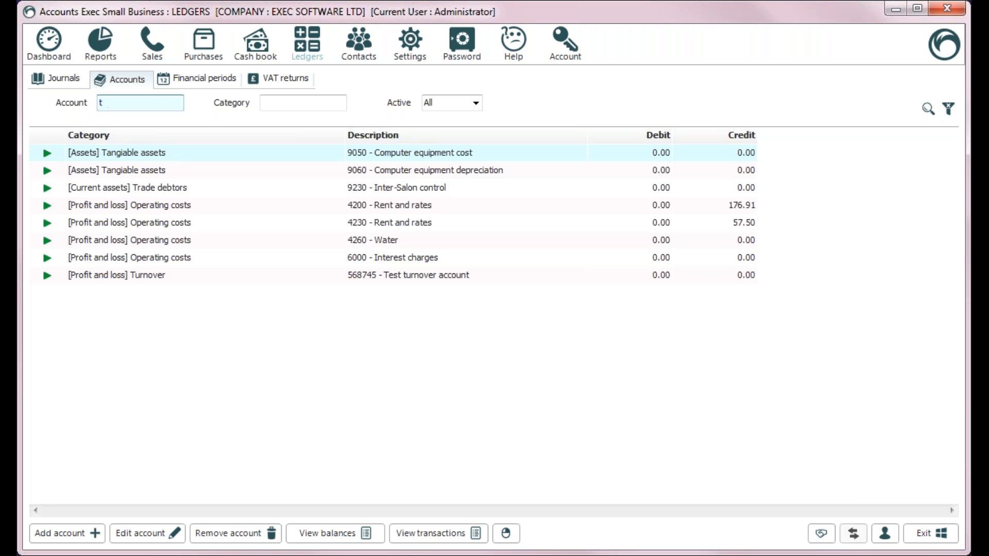
pyautogui.write('de')
pyautogui.press('BackSpace')
pyautogui.press('BackSpace')
pyautogui.press('BackSpace')
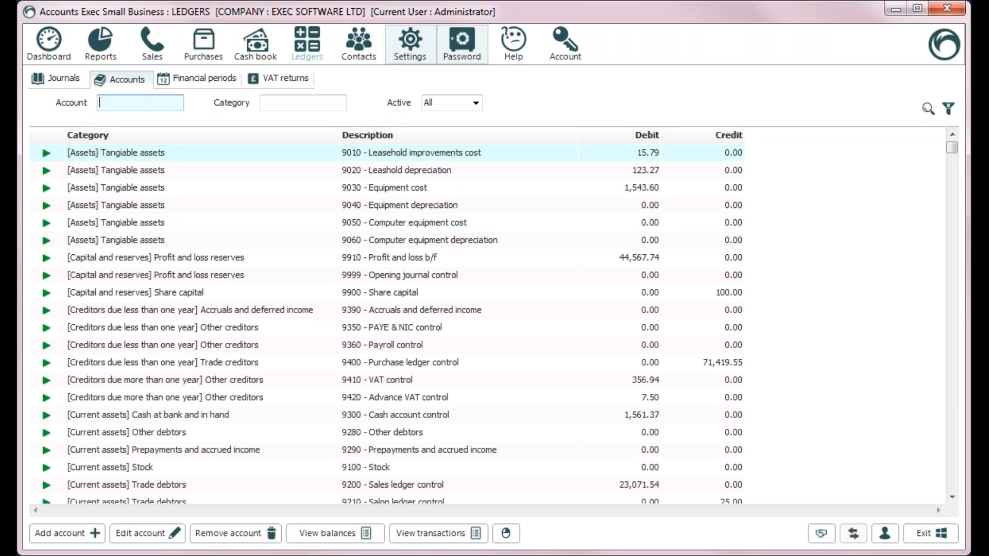
pyautogui.click(952, 481)
pyautogui.click(952, 485)
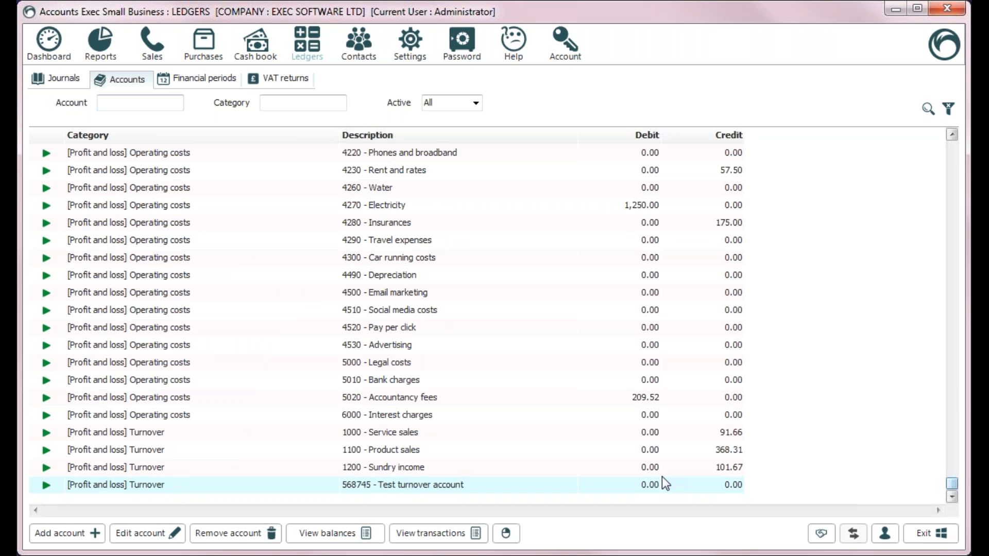
# Step: Filter the accounts by code 5687 and open the Test turnover account's details
pyautogui.click(126, 106)
pyautogui.write('5687')
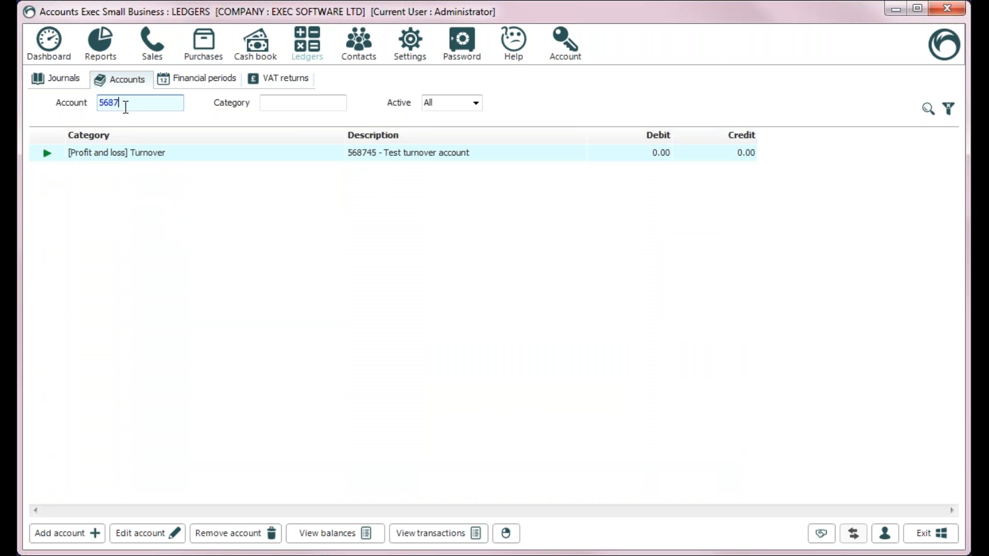
pyautogui.press('Return')
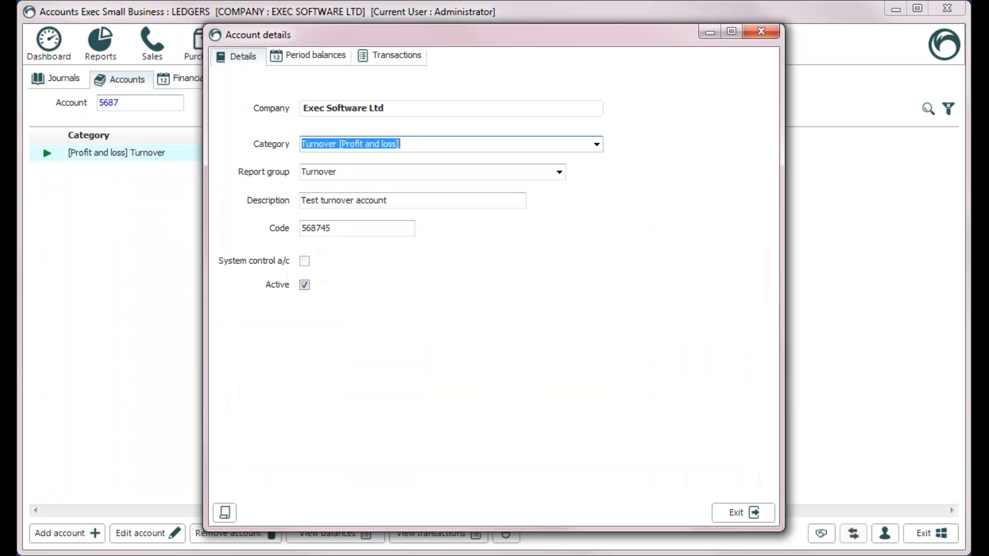
# Step: Change the account code to 1250, save, and filter the list by 1250
pyautogui.click(359, 227)
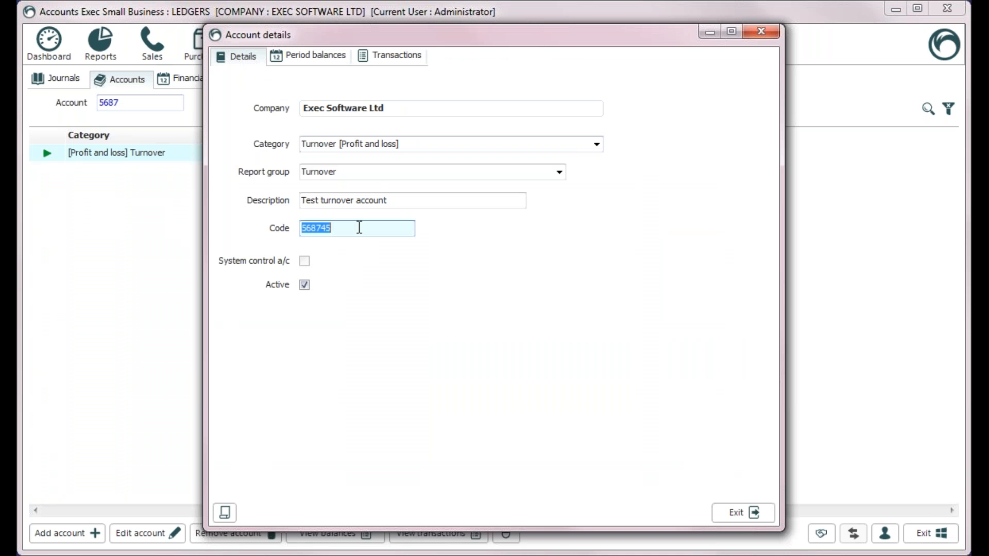
pyautogui.write('1250')
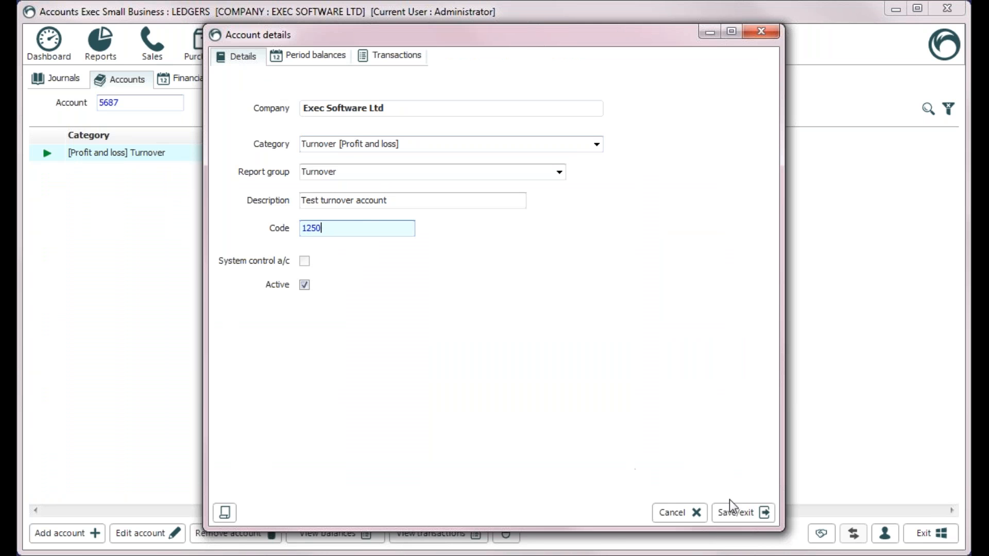
pyautogui.click(740, 507)
pyautogui.write('1')
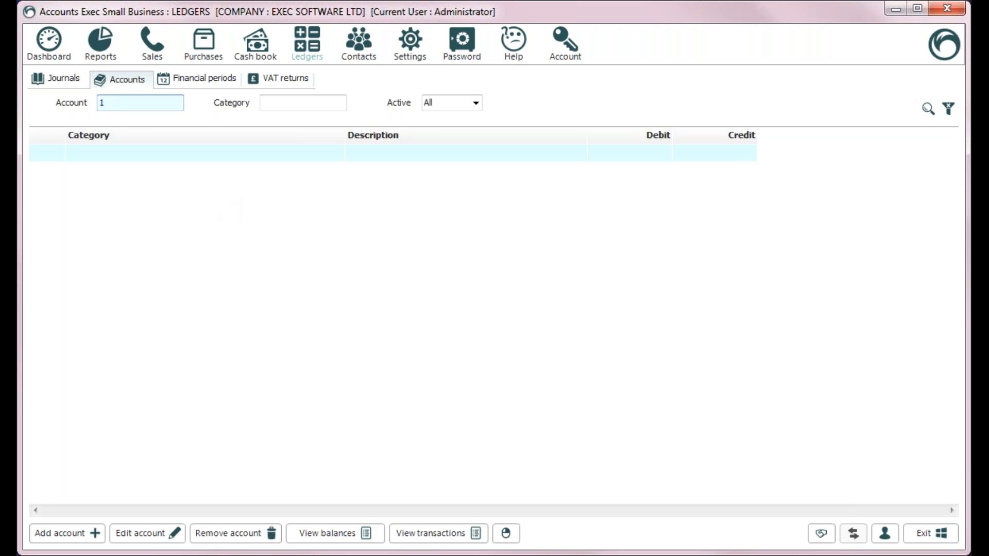
pyautogui.write('250')
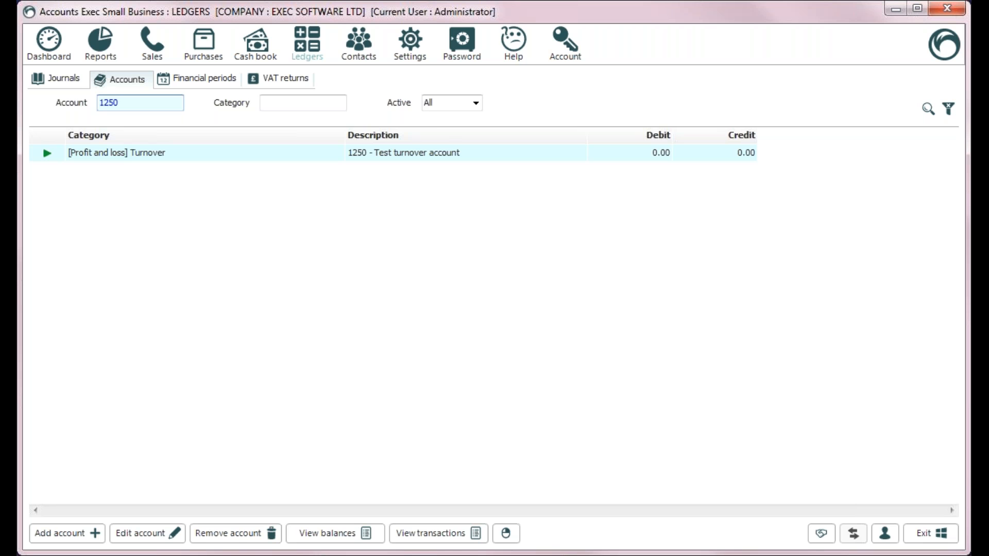
# Step: Clear the account filter and open the Purchase ledger control account's details
pyautogui.press('BackSpace')
pyautogui.press('BackSpace')
pyautogui.press('BackSpace')
pyautogui.press('BackSpace')
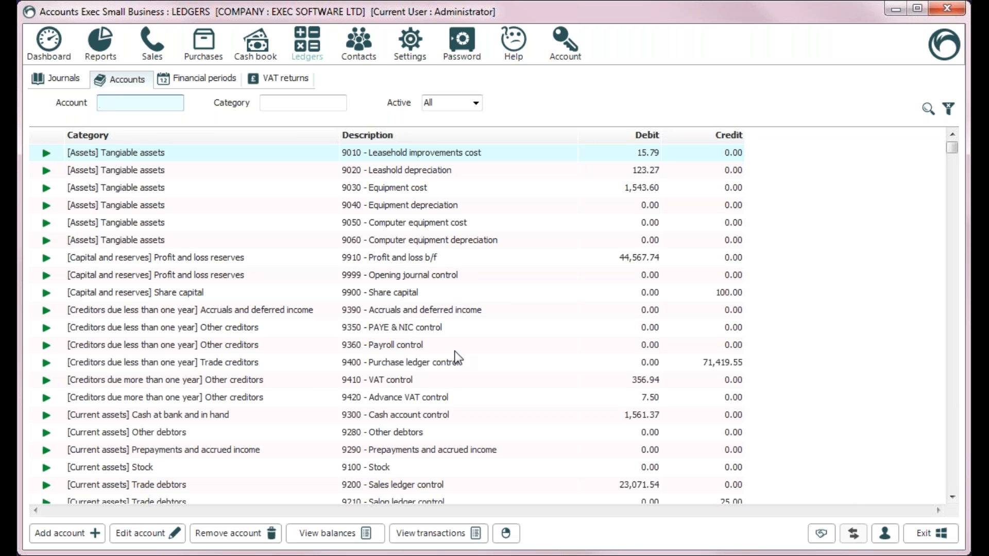
pyautogui.doubleClick(439, 367)
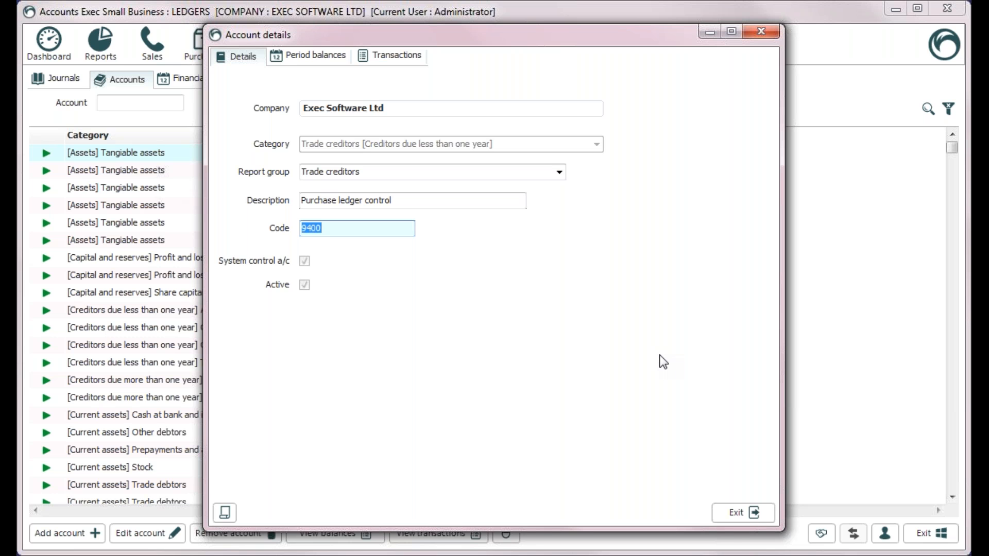
pyautogui.click(749, 514)
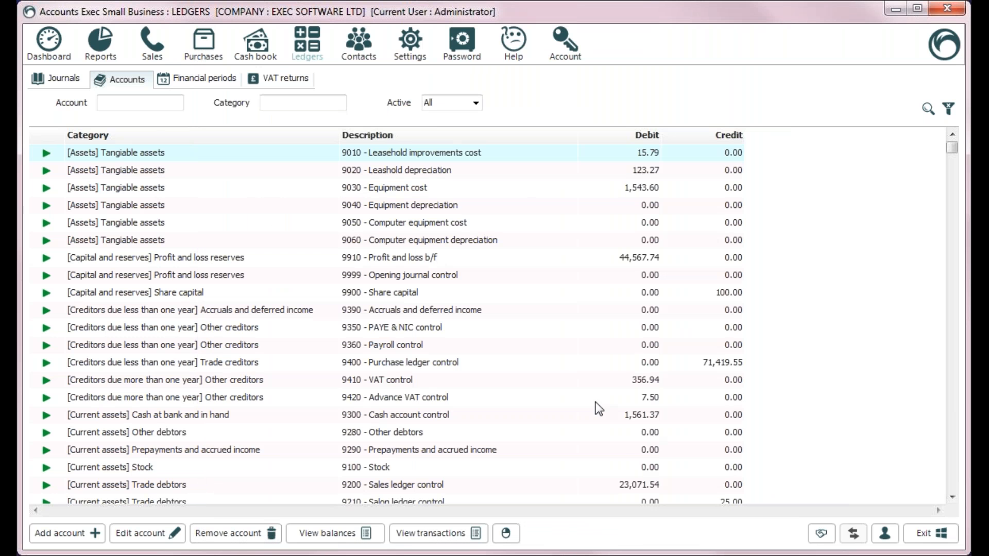
pyautogui.click(205, 80)
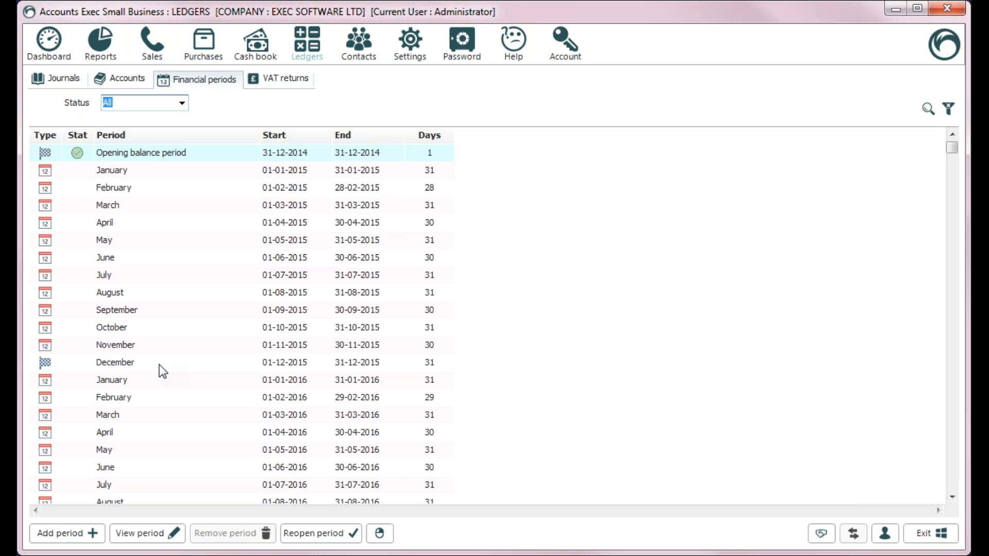
# Step: Add financial period 'Test period', display code TP1, ending 18 January 2019
pyautogui.click(65, 533)
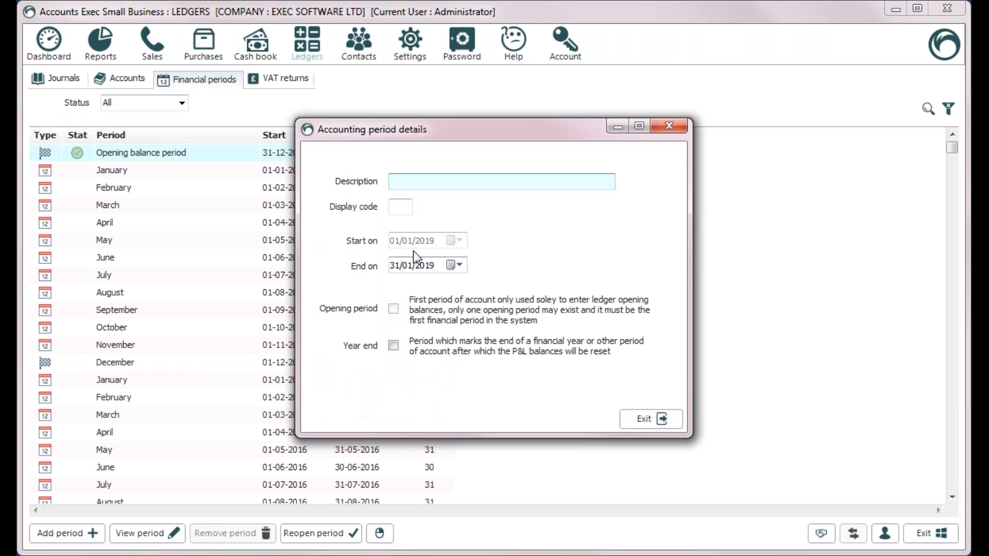
pyautogui.click(462, 266)
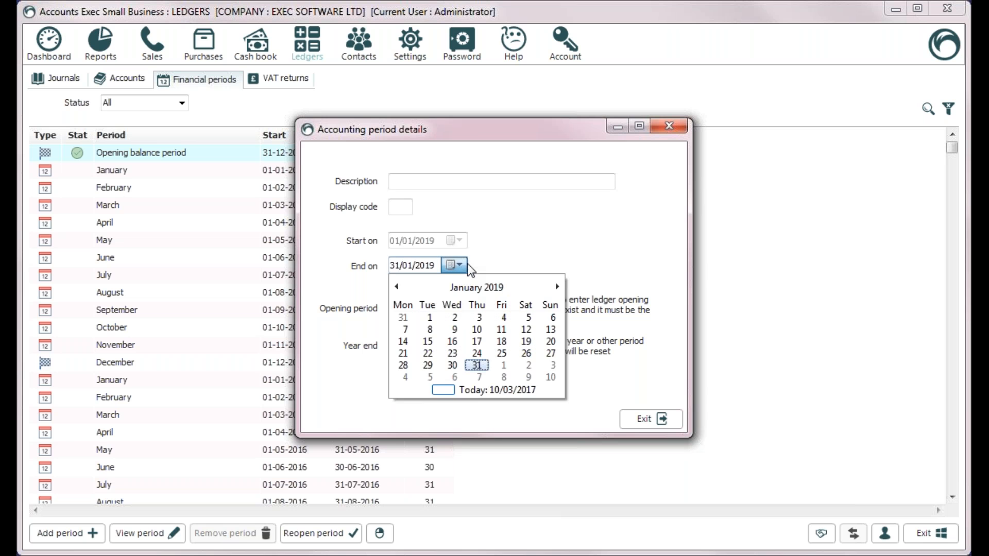
pyautogui.click(503, 342)
pyautogui.click(452, 180)
pyautogui.write('Test period')
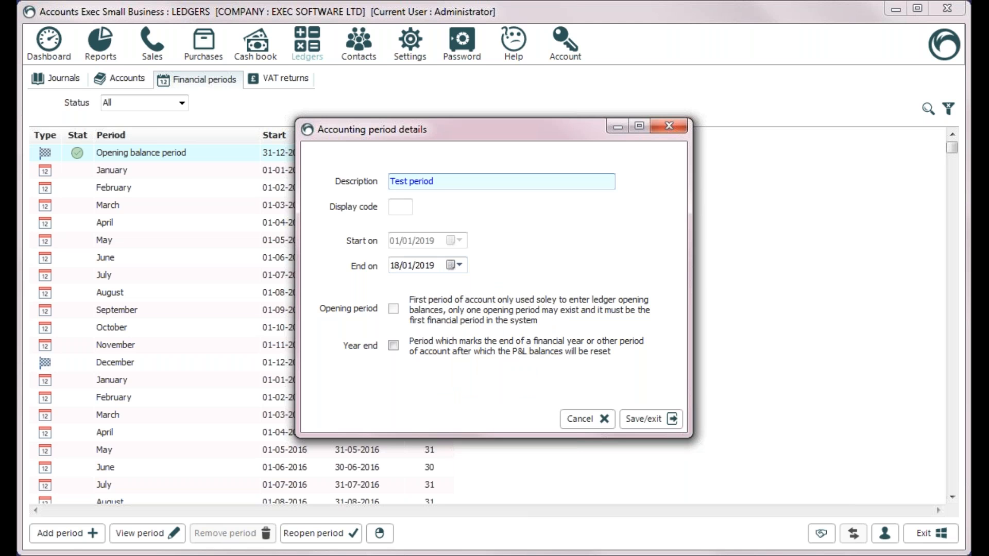
pyautogui.press('Tab')
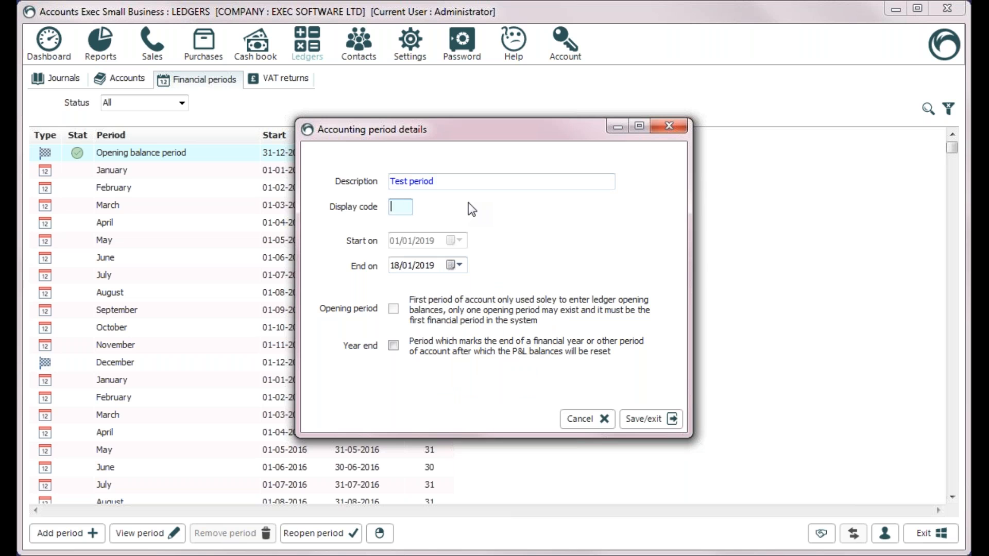
pyautogui.write('TP1')
pyautogui.click(652, 422)
pyautogui.click(952, 488)
pyautogui.click(952, 489)
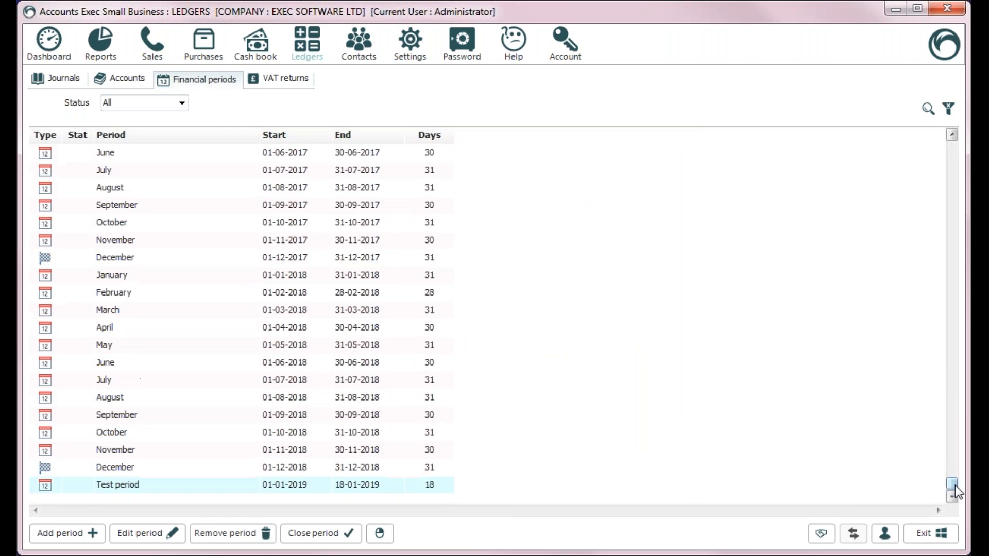
# Step: Try pushing the Test period end date a year ahead, then discard the changes
pyautogui.doubleClick(144, 488)
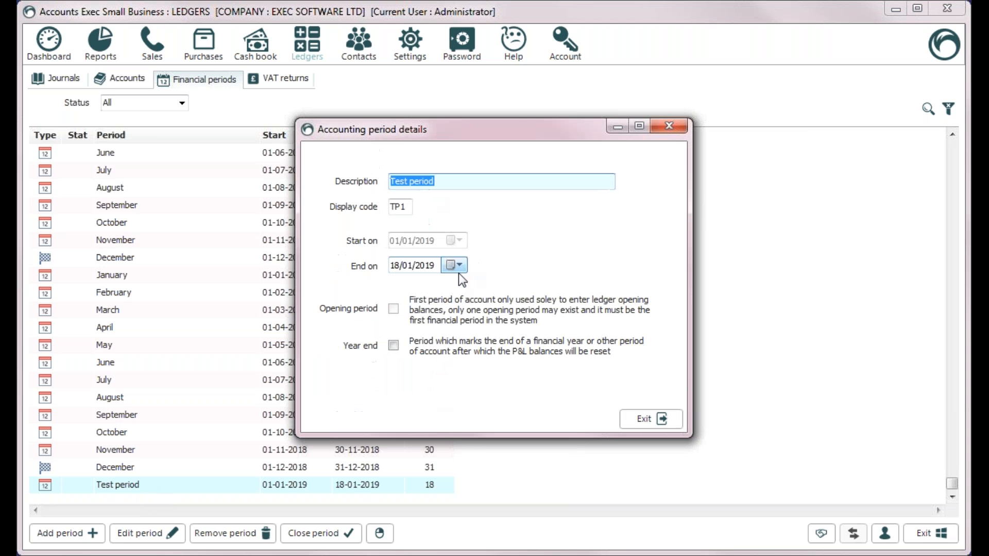
pyautogui.click(459, 267)
pyautogui.click(463, 264)
pyautogui.rightClick(419, 267)
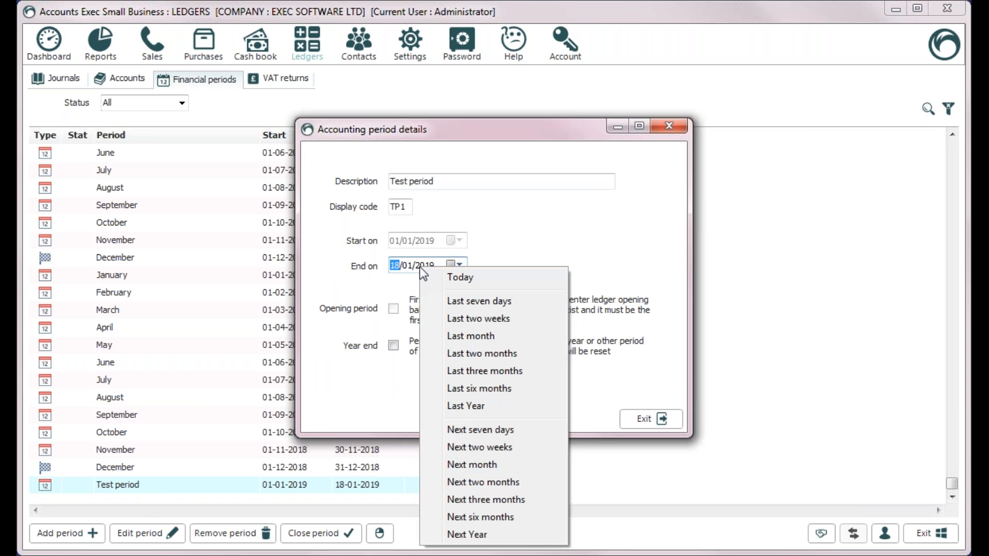
pyautogui.click(462, 534)
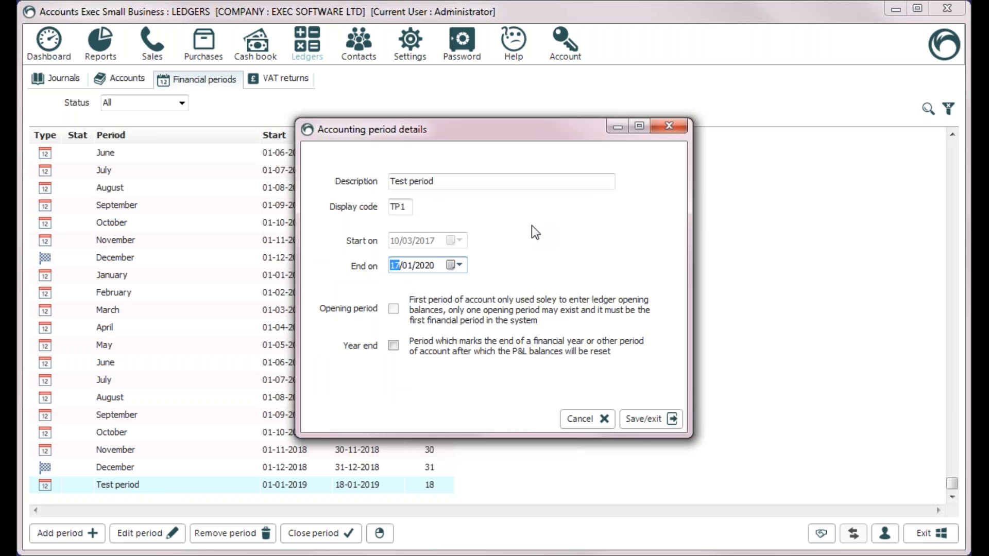
pyautogui.click(587, 420)
pyautogui.click(641, 435)
# Step: Set the Test period end date to 31 December 2019 and save
pyautogui.doubleClick(160, 490)
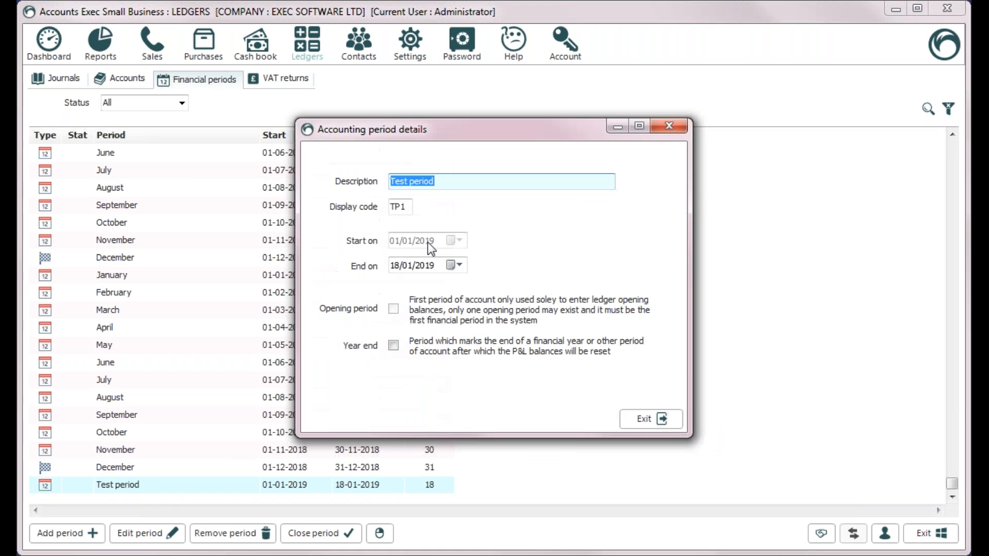
pyautogui.click(456, 265)
pyautogui.click(559, 286)
pyautogui.click(559, 286)
pyautogui.click(558, 286)
pyautogui.click(558, 286)
pyautogui.click(558, 286)
pyautogui.click(556, 287)
pyautogui.click(557, 287)
pyautogui.click(557, 287)
pyautogui.click(558, 286)
pyautogui.click(559, 285)
pyautogui.click(559, 284)
pyautogui.click(427, 377)
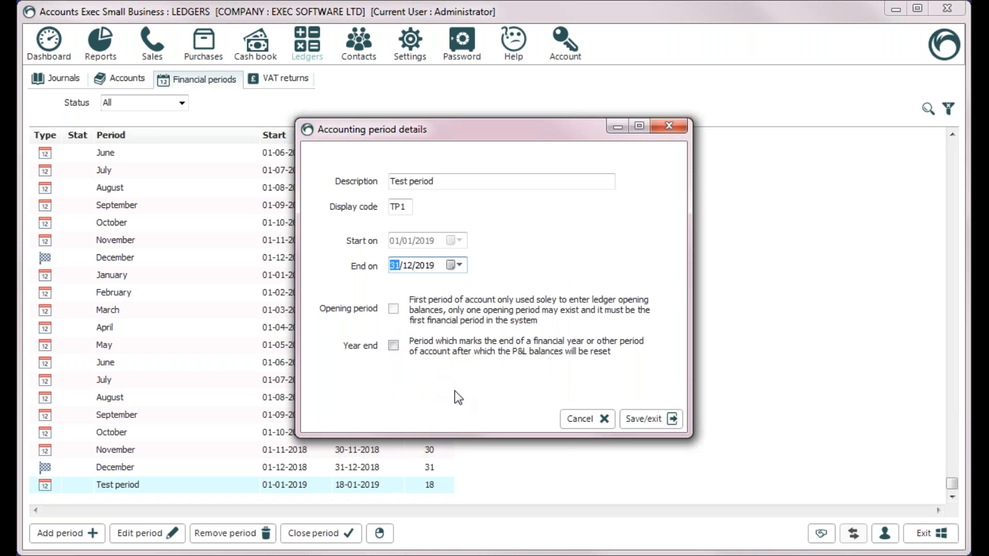
pyautogui.click(625, 420)
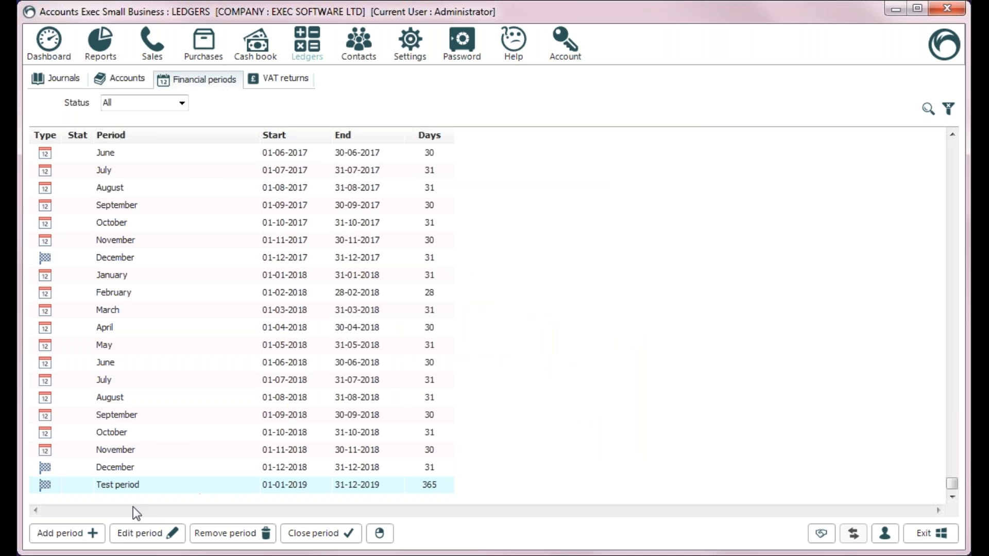
# Step: Reopen Test period, confirm the 31 December 2019 end, and save it as a year end
pyautogui.doubleClick(139, 493)
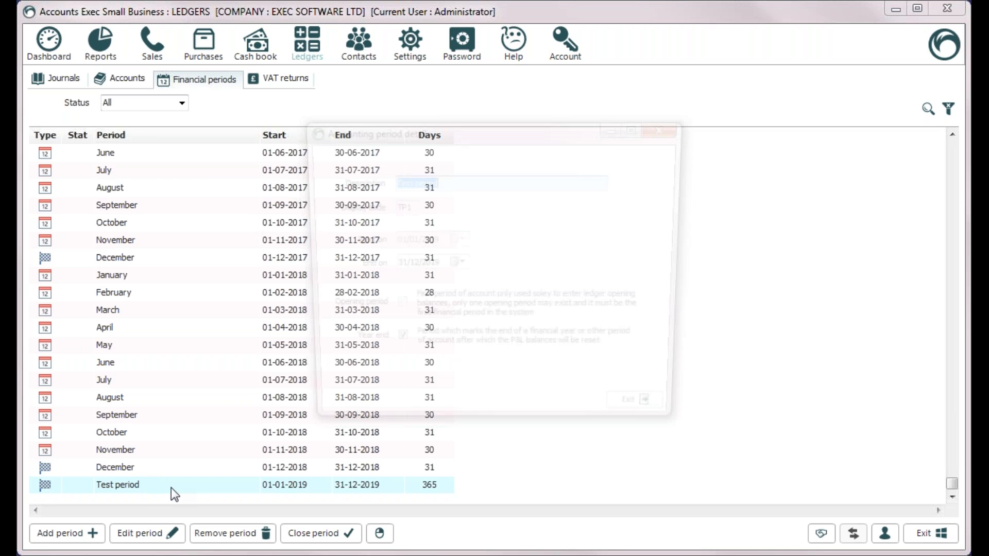
pyautogui.click(455, 266)
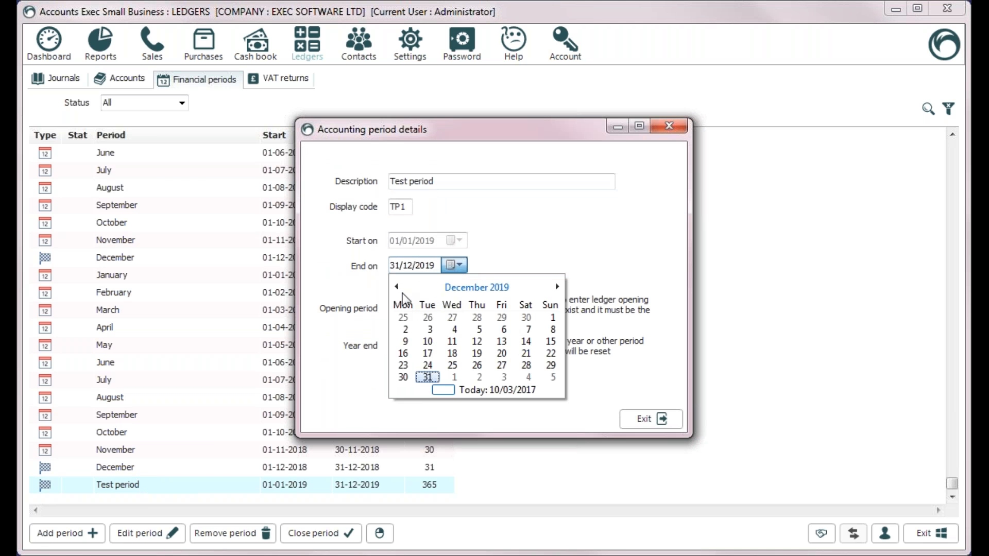
pyautogui.click(428, 377)
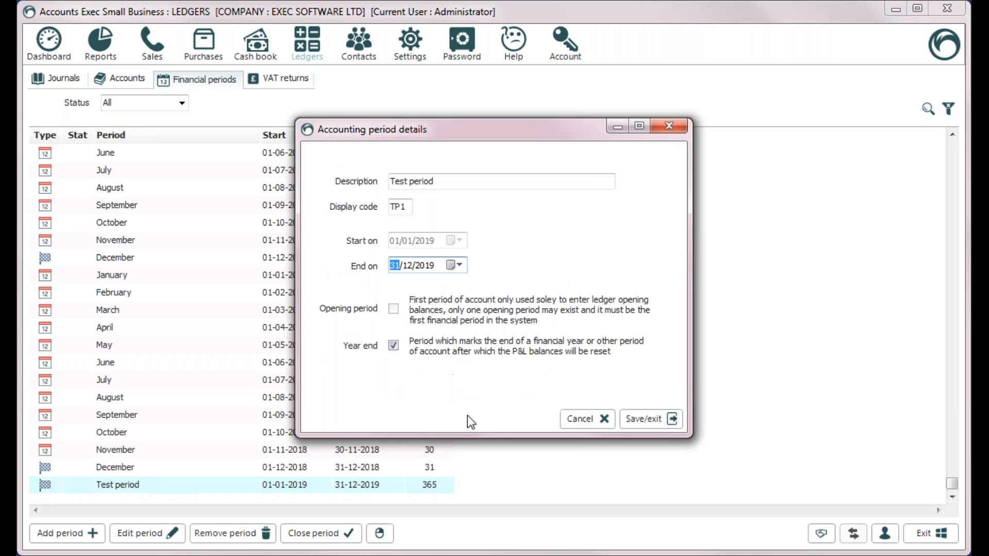
pyautogui.click(656, 416)
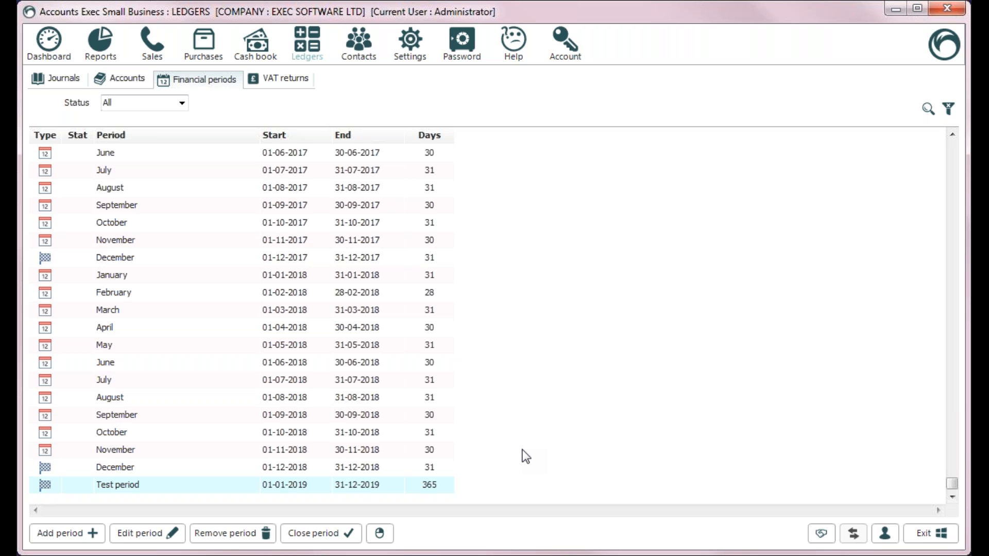
pyautogui.click(952, 160)
pyautogui.click(955, 161)
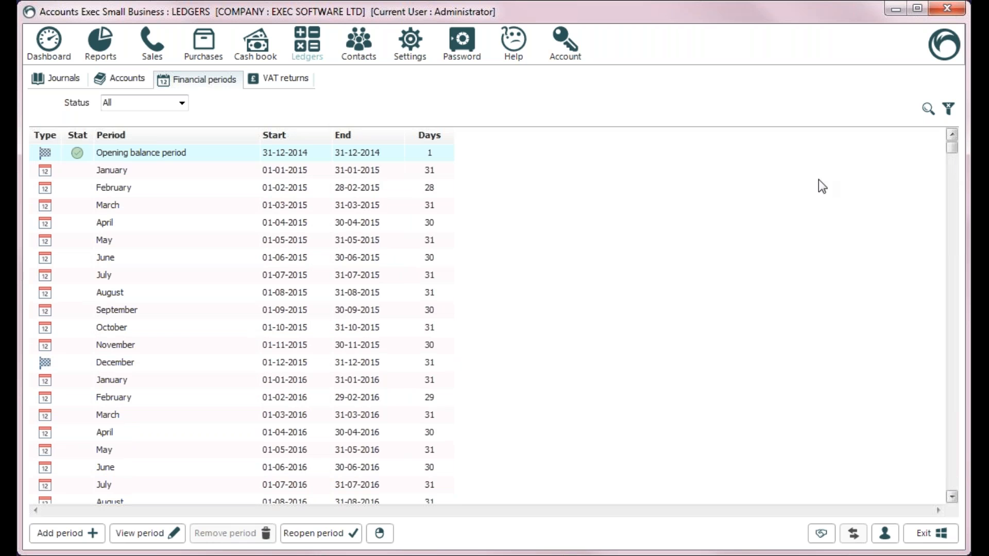
pyautogui.click(128, 170)
pyautogui.rightClick(128, 170)
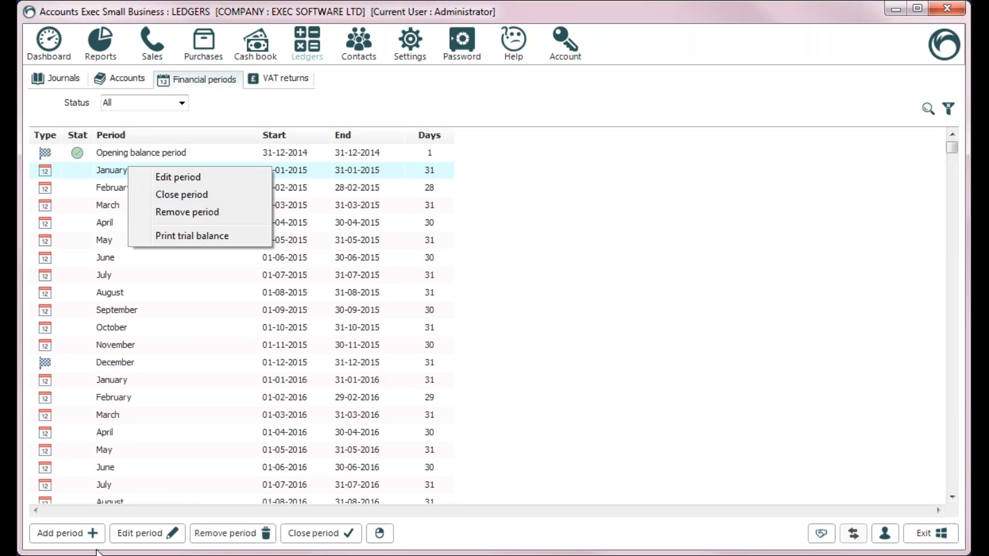
pyautogui.click(182, 474)
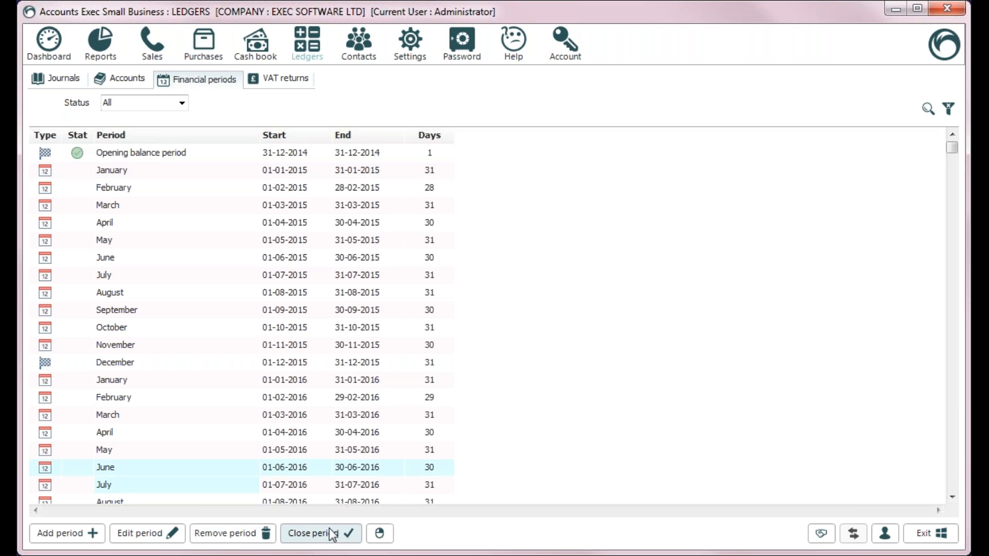
pyautogui.click(116, 172)
pyautogui.click(314, 535)
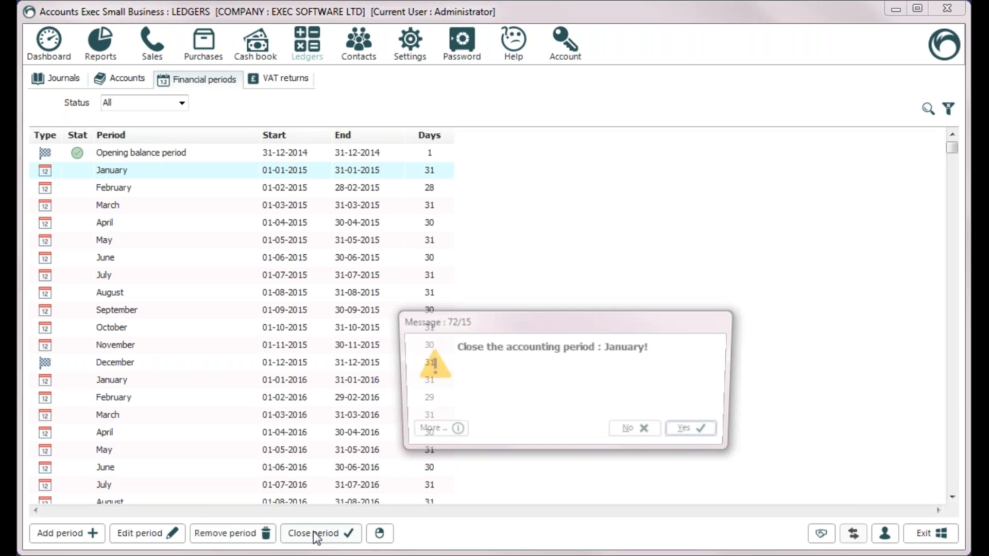
pyautogui.click(701, 430)
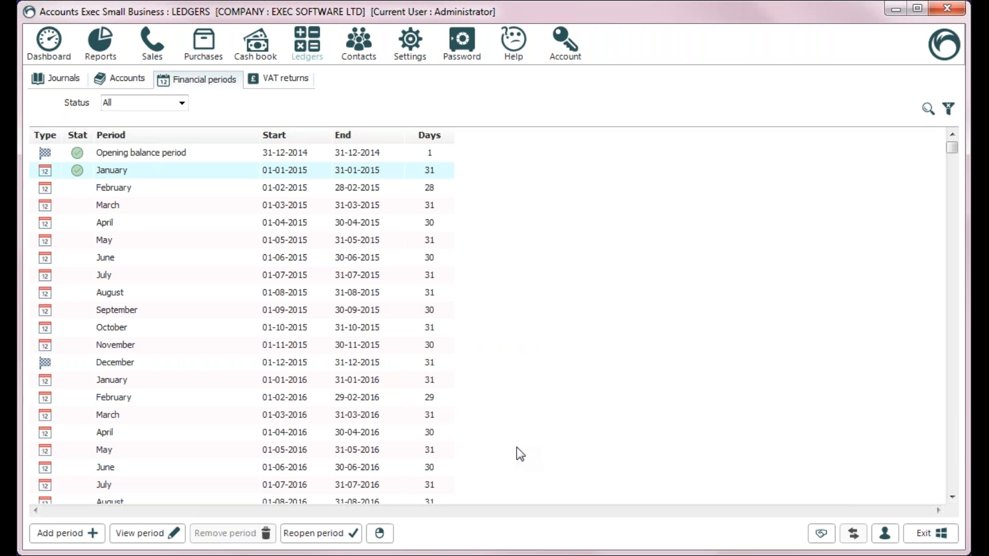
pyautogui.rightClick(133, 165)
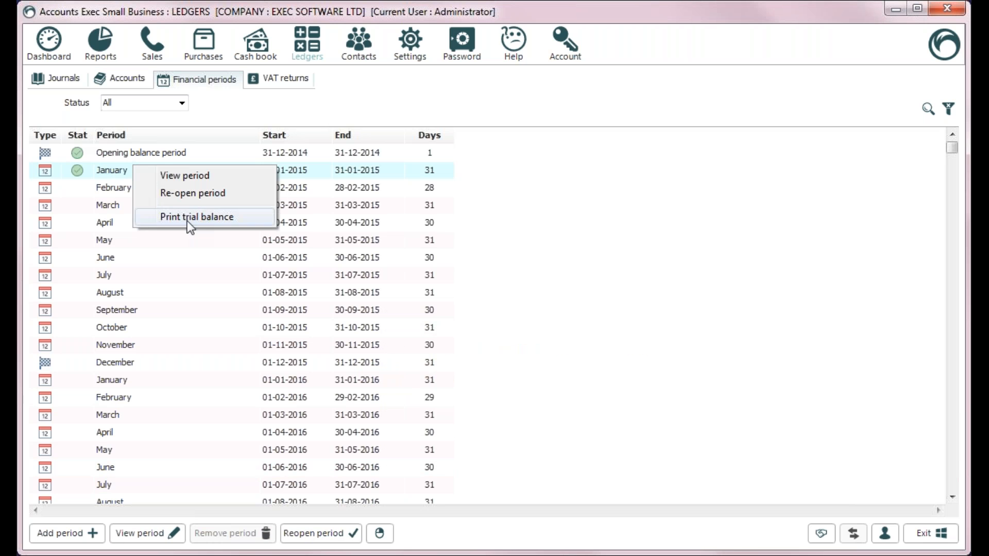
pyautogui.click(202, 194)
pyautogui.click(697, 432)
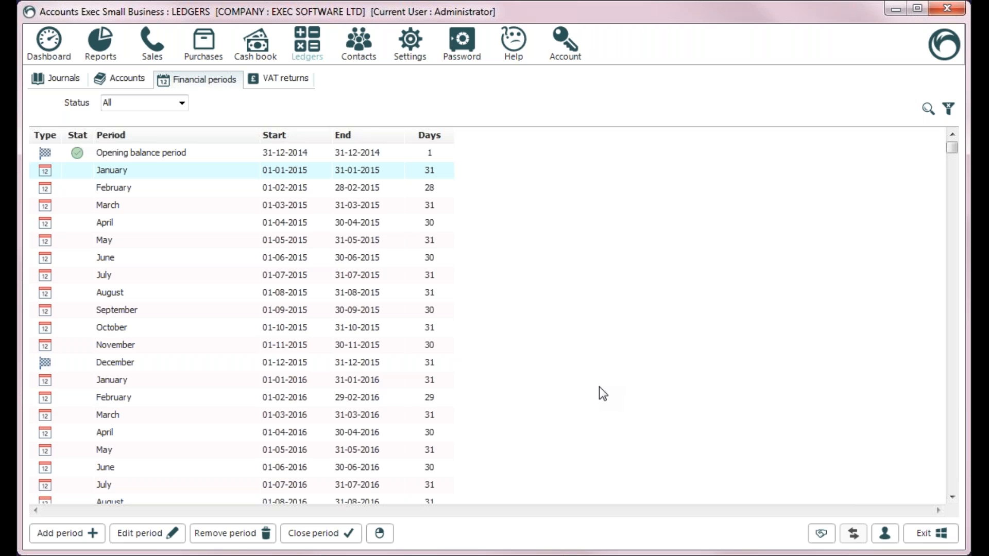
# Step: Add a VAT return described 'Short adjustment period' ending 28-Feb-17 and save it
pyautogui.click(302, 81)
pyautogui.click(62, 533)
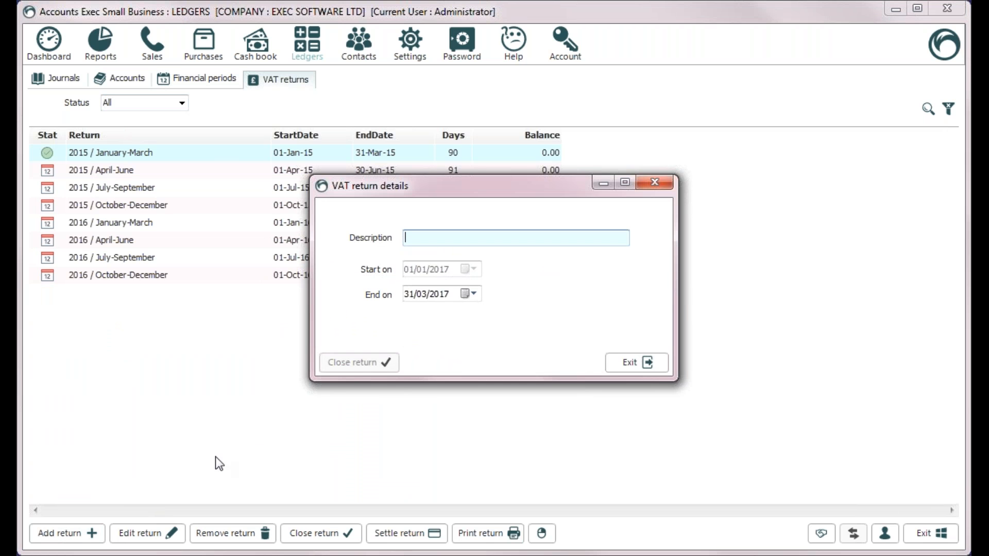
pyautogui.click(468, 298)
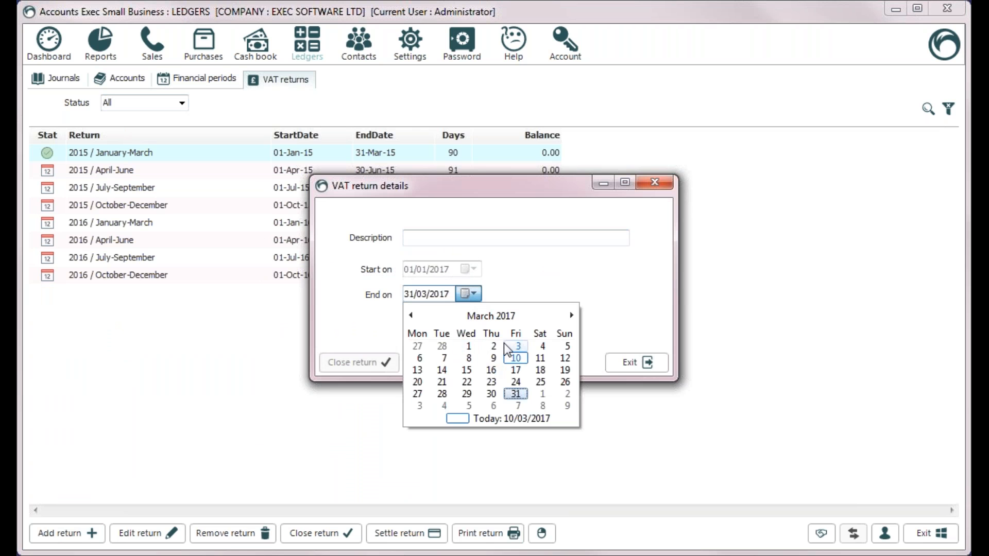
pyautogui.click(444, 346)
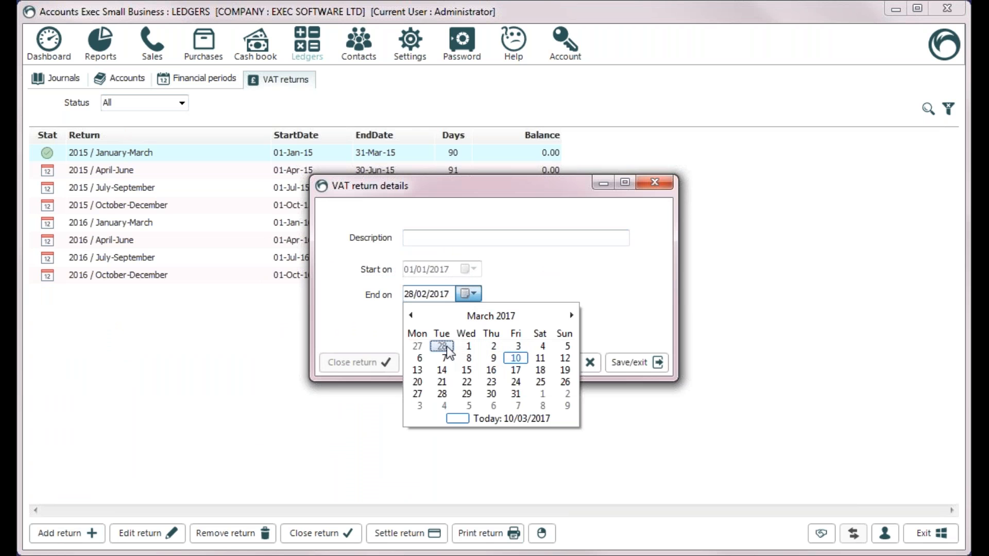
pyautogui.click(486, 238)
pyautogui.write('Short adj')
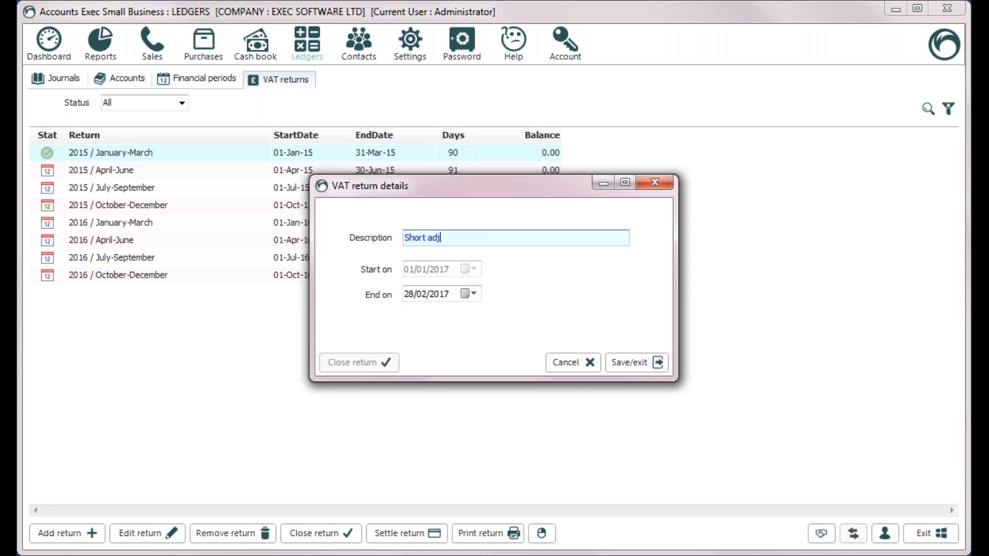
pyautogui.write('ustment period')
pyautogui.click(629, 362)
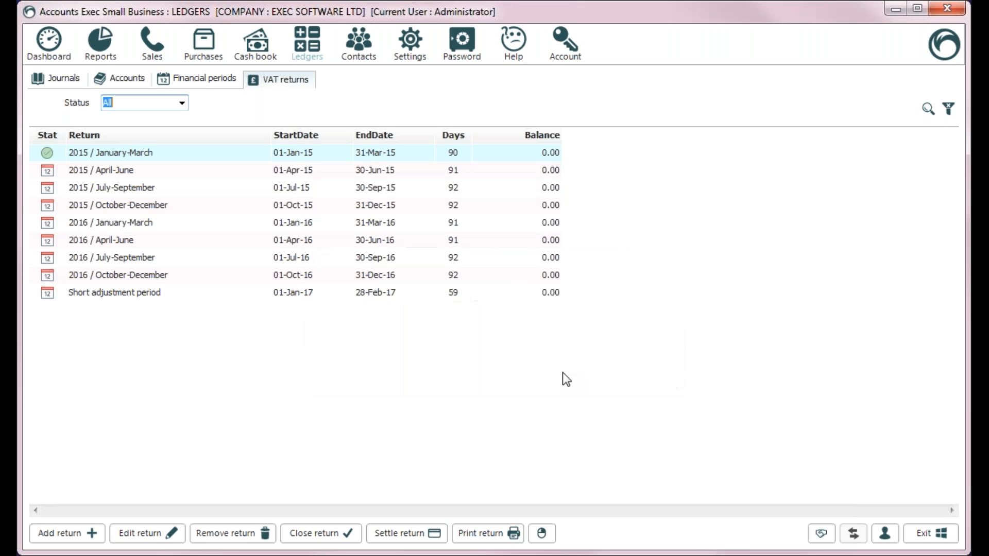
# Step: Change the Short adjustment period return's end date to 31-Jan-17 and save
pyautogui.click(189, 294)
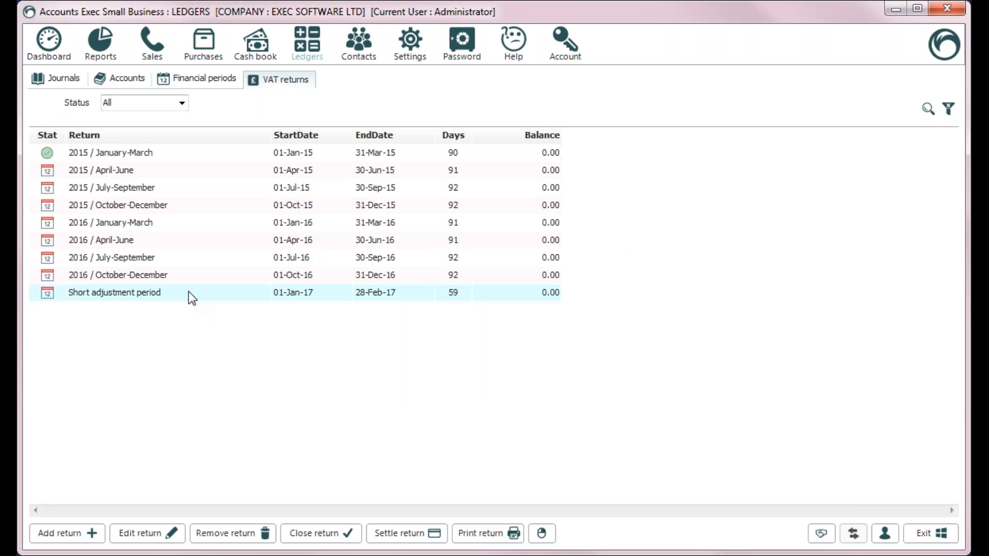
pyautogui.doubleClick(176, 296)
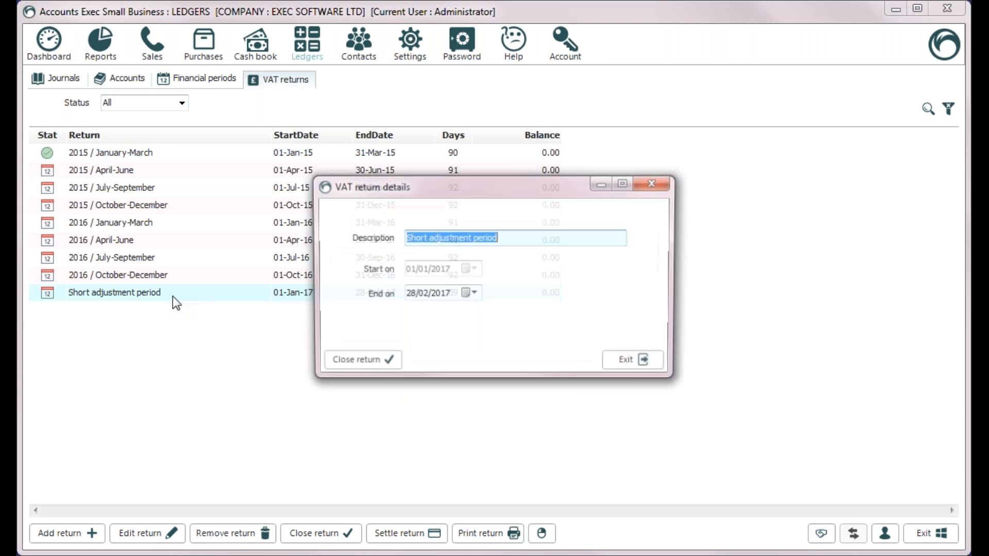
pyautogui.click(471, 294)
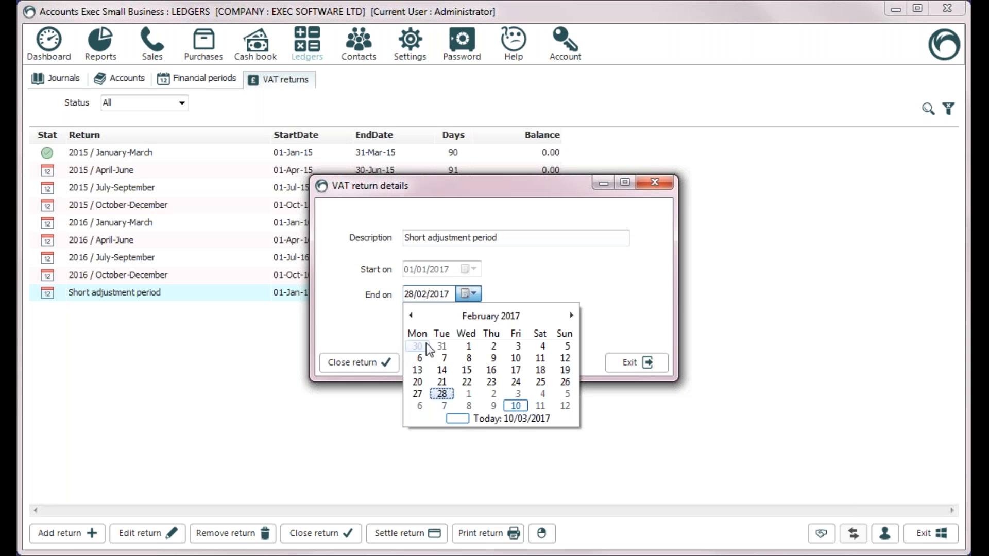
pyautogui.click(411, 315)
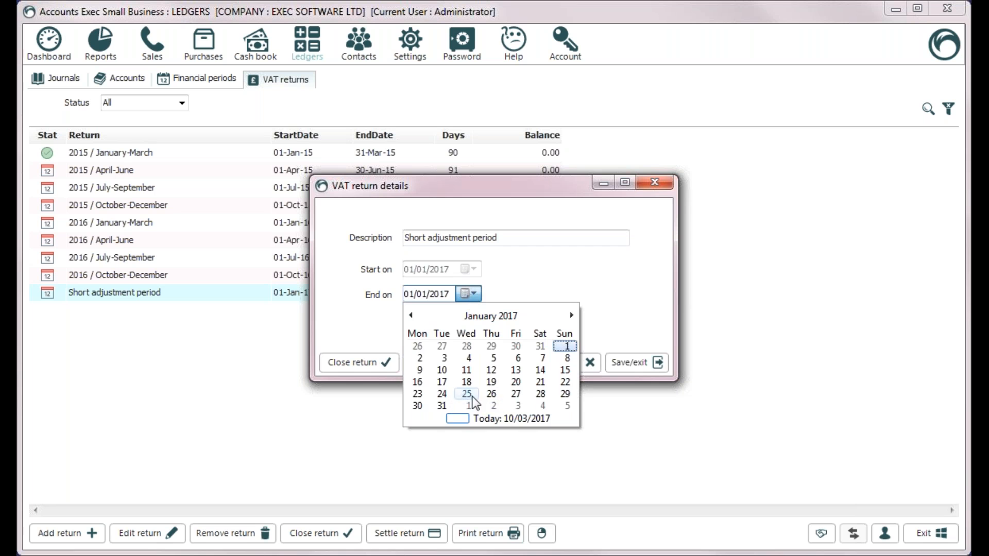
pyautogui.click(442, 406)
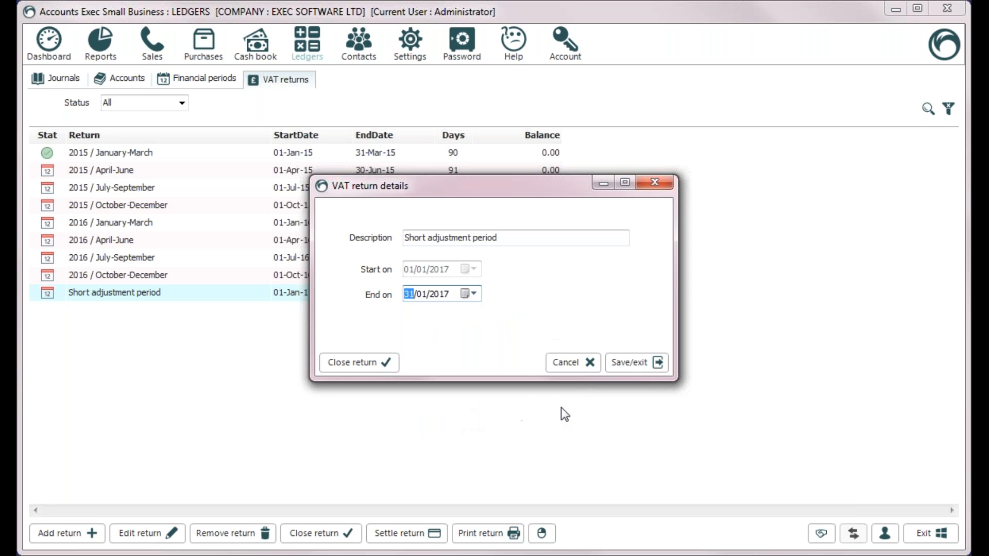
pyautogui.click(647, 364)
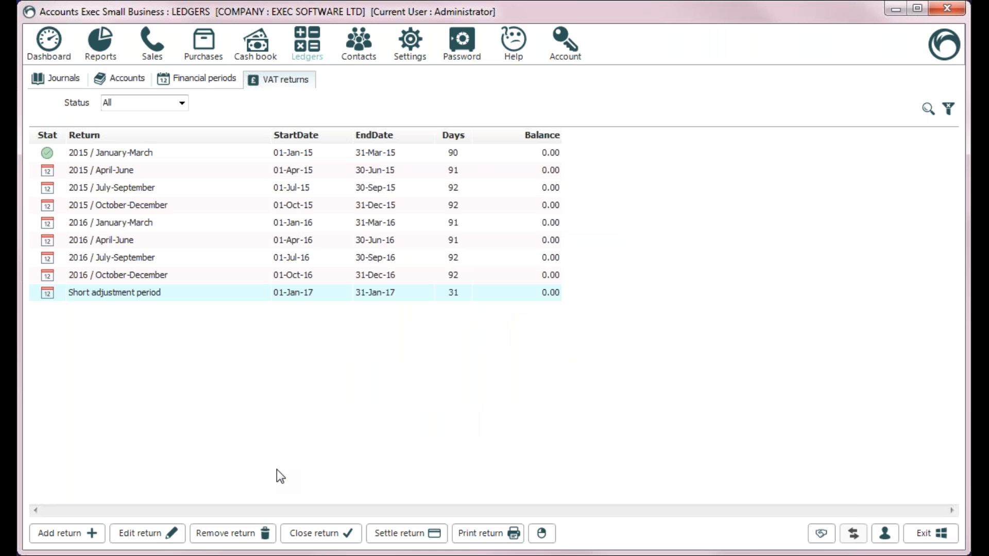
pyautogui.click(123, 172)
# Step: Close the 2015 / April-June VAT return, then go to the Sales customer list
pyautogui.rightClick(124, 171)
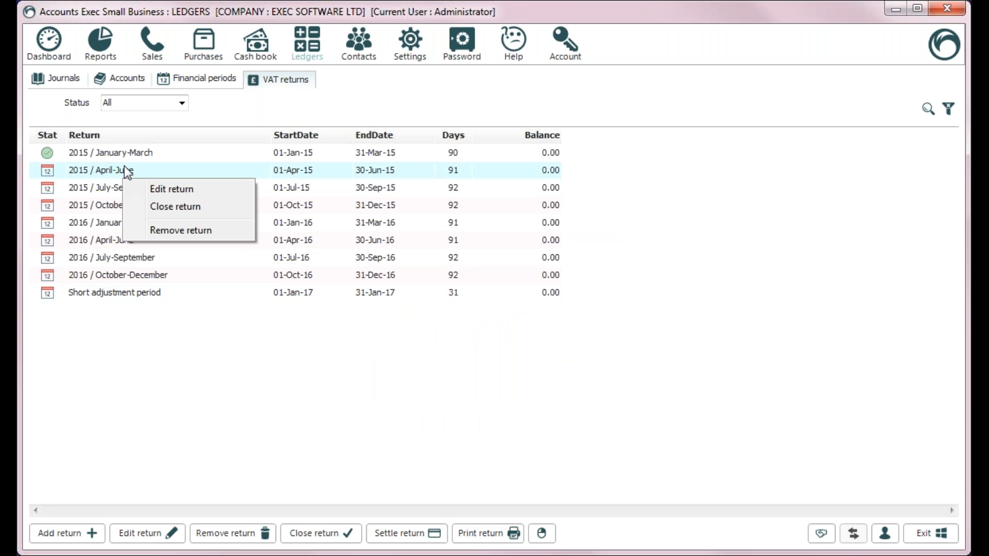
pyautogui.click(199, 208)
pyautogui.click(703, 434)
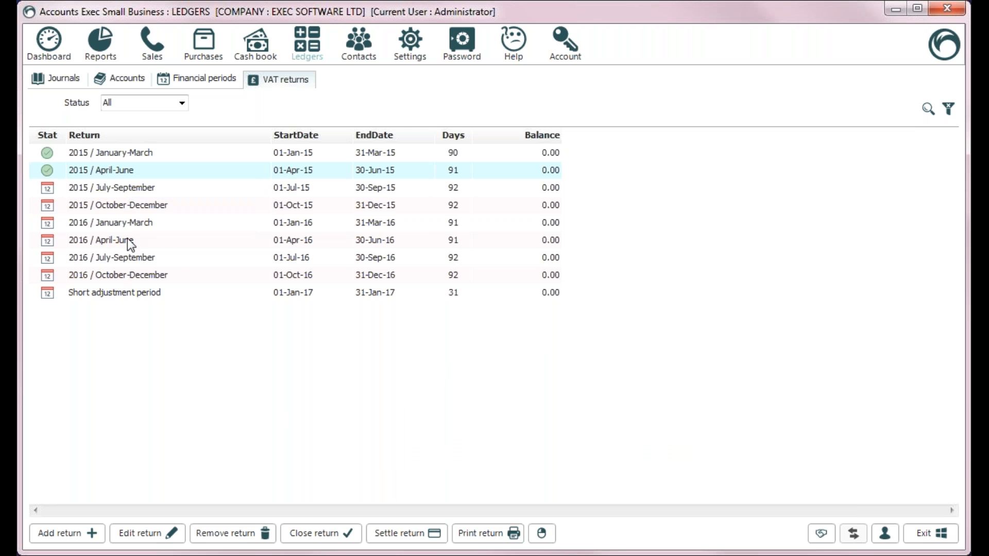
pyautogui.click(217, 79)
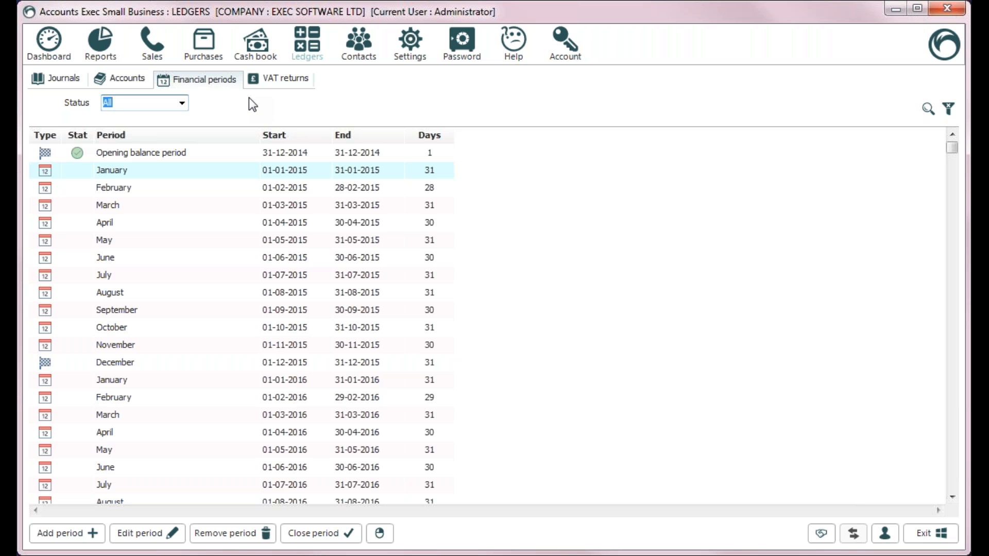
pyautogui.click(153, 48)
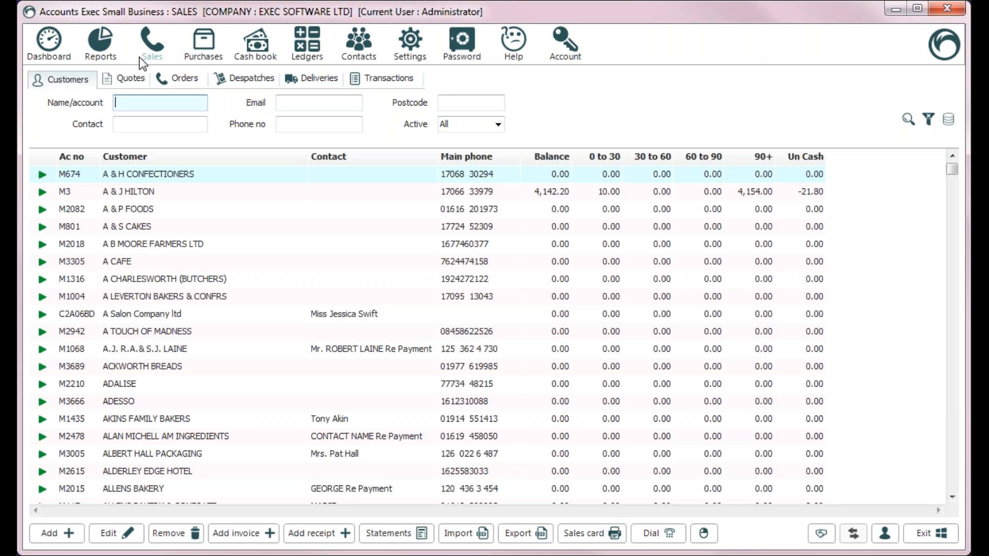
# Step: Add and save customer 'TEst customer 2', then view its Quotes page
pyautogui.click(53, 536)
pyautogui.write('TEst customer 2')
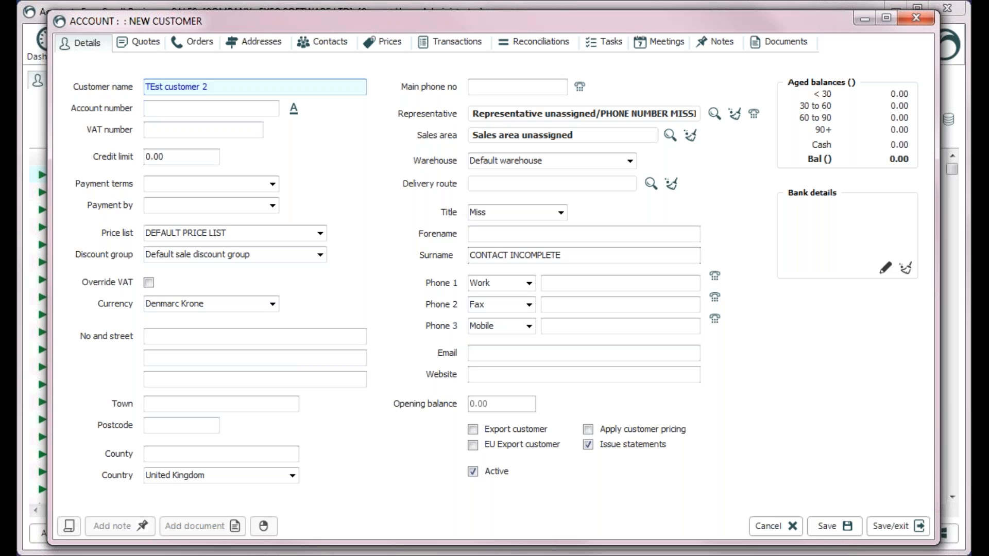
pyautogui.click(837, 524)
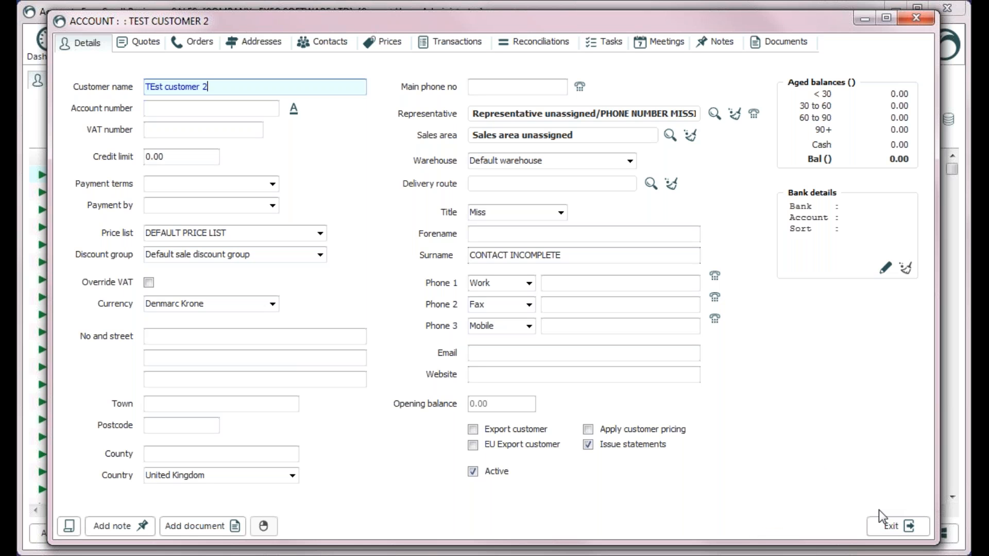
pyautogui.click(142, 44)
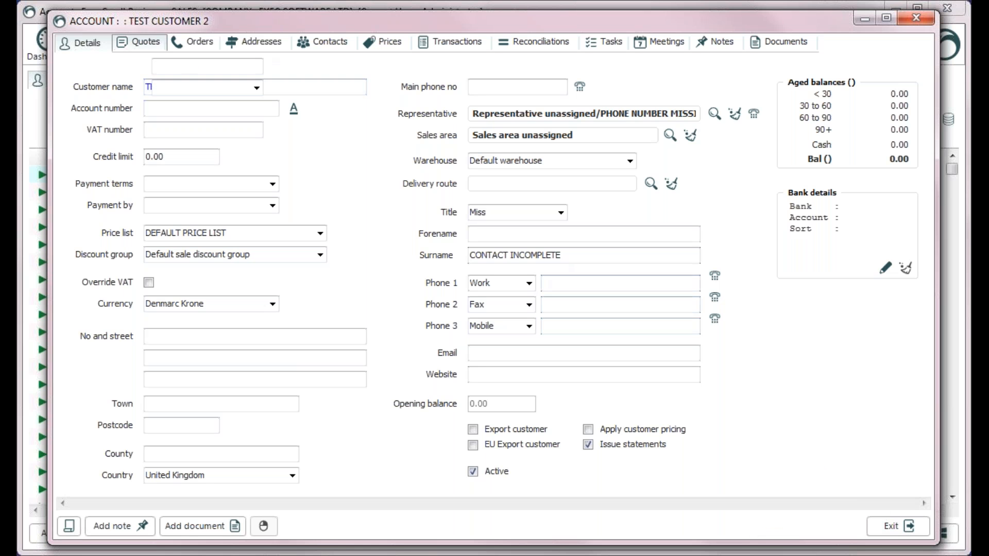
# Step: Browse the new customer's Orders, Addresses, Details and Transactions pages, ending on Quotes
pyautogui.click(219, 48)
pyautogui.click(268, 41)
pyautogui.click(70, 43)
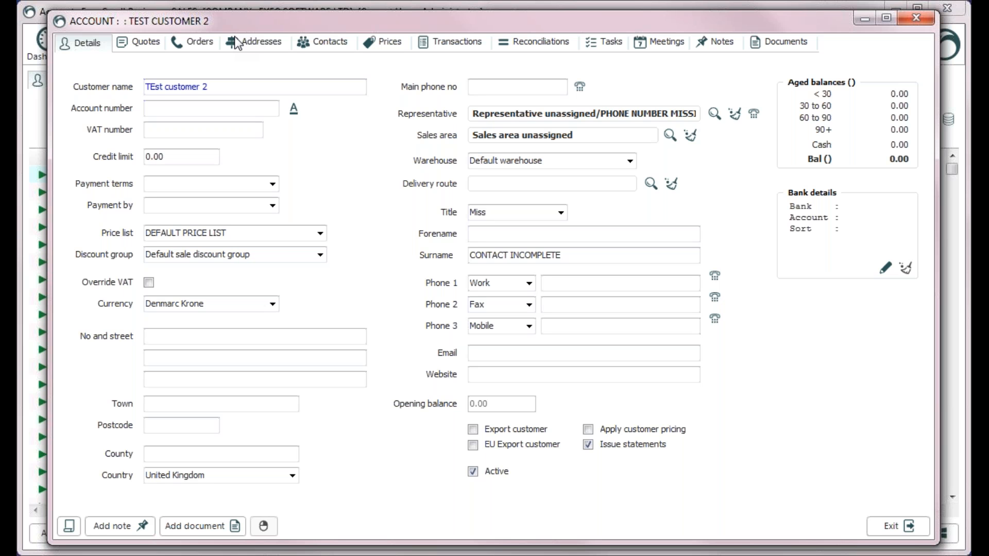
pyautogui.click(206, 47)
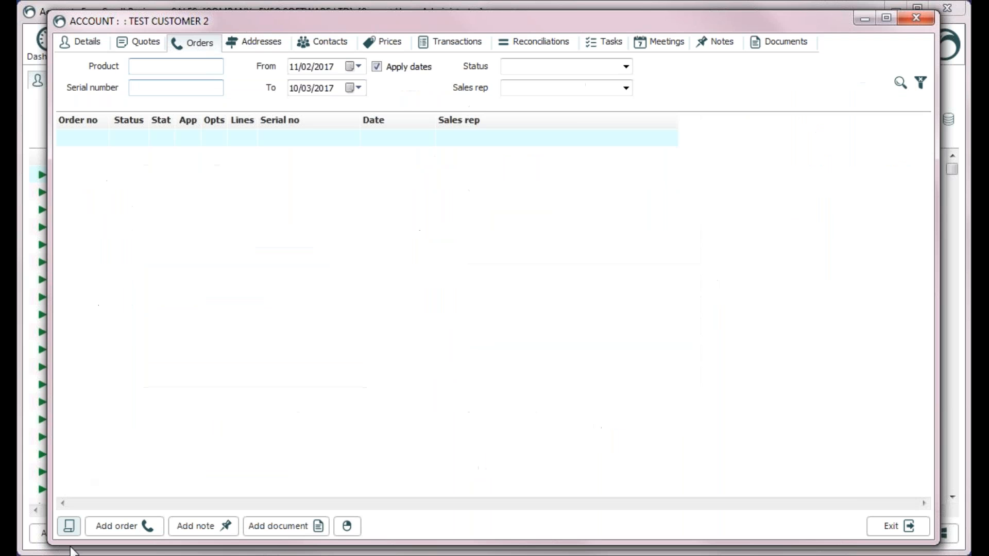
pyautogui.click(81, 42)
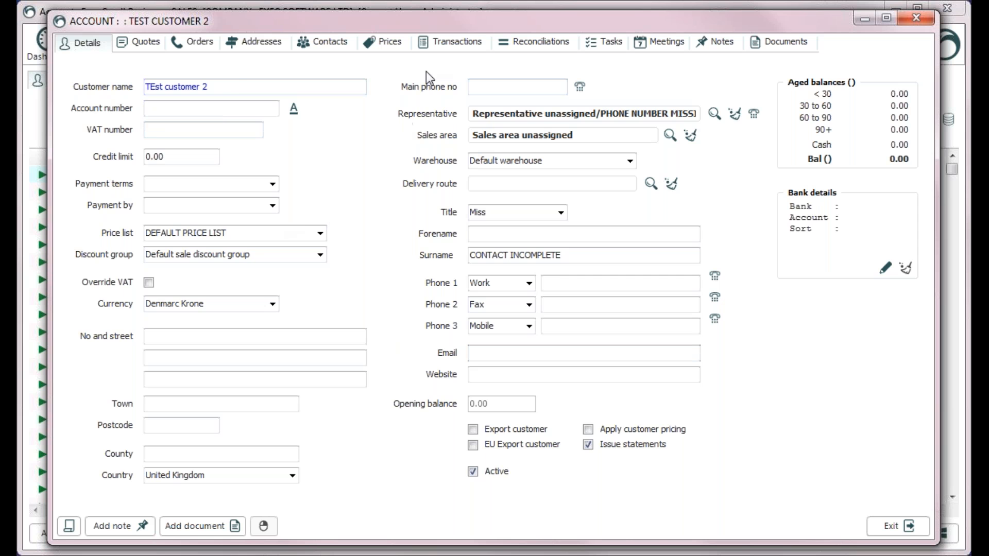
pyautogui.click(440, 45)
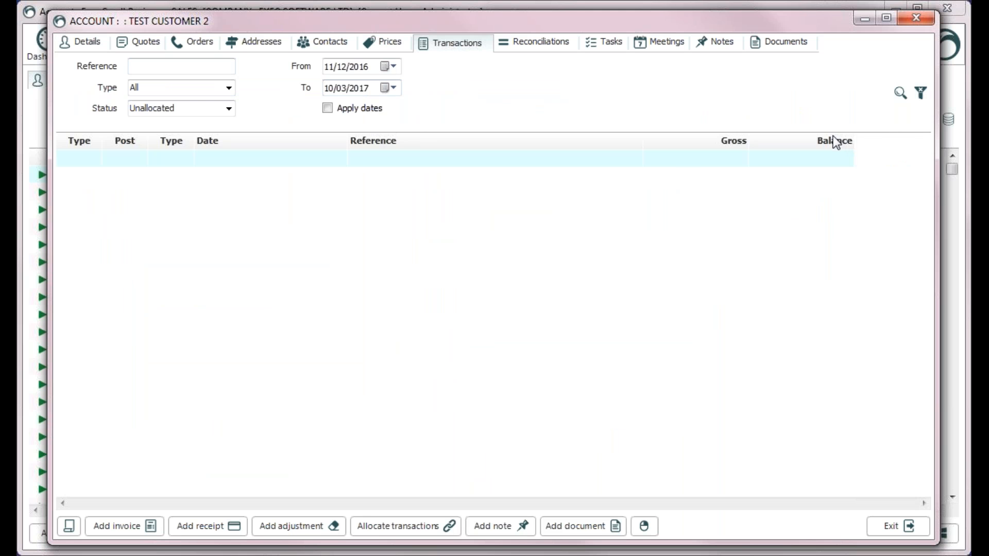
pyautogui.click(96, 49)
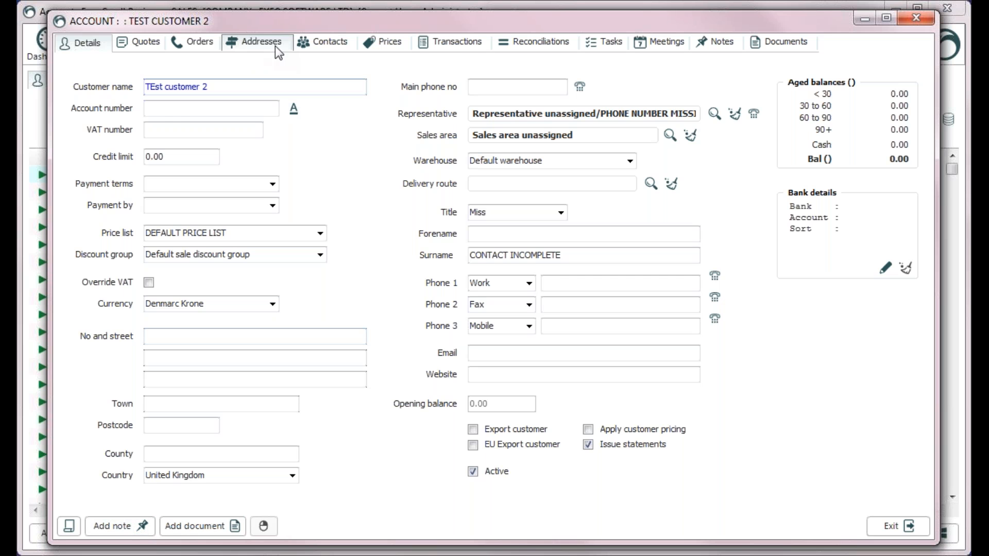
pyautogui.click(464, 45)
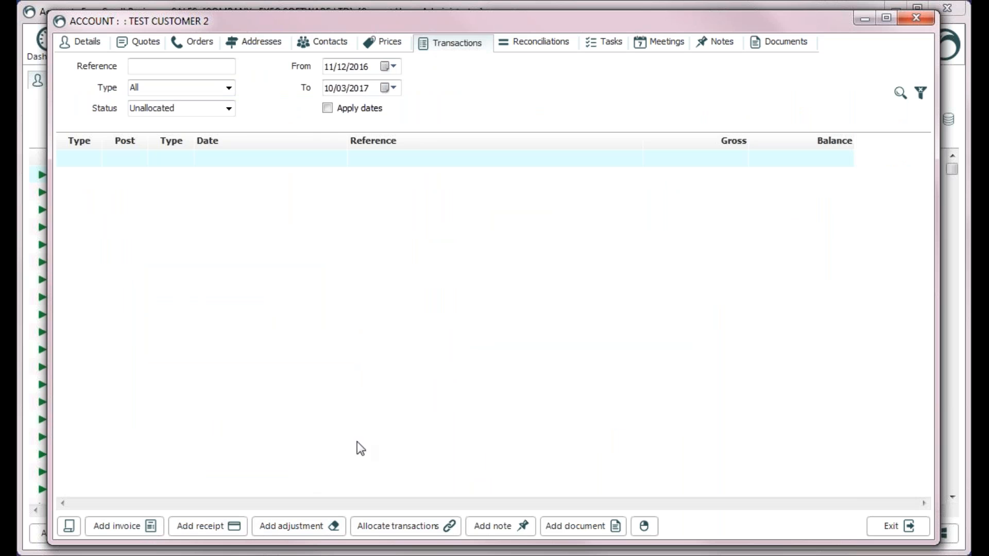
pyautogui.click(198, 43)
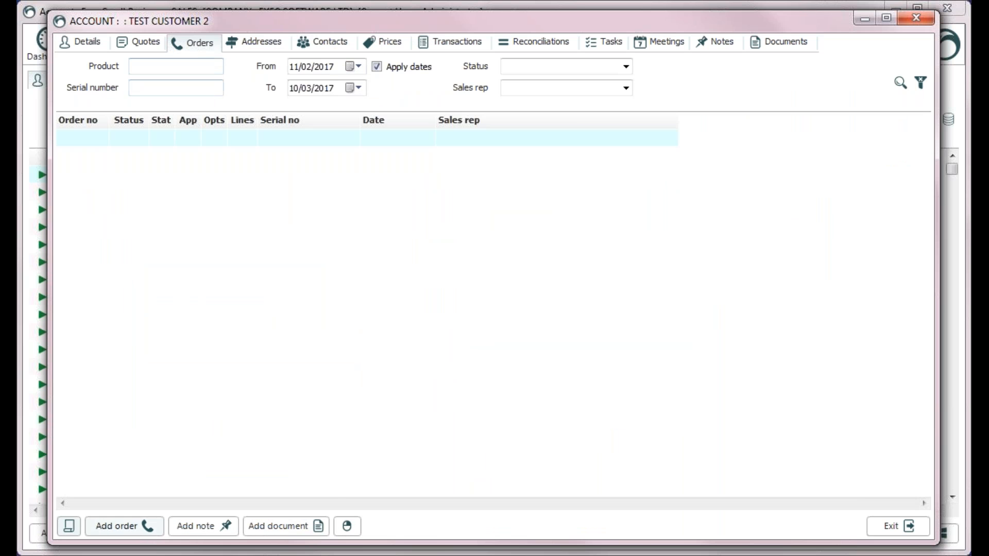
pyautogui.click(138, 43)
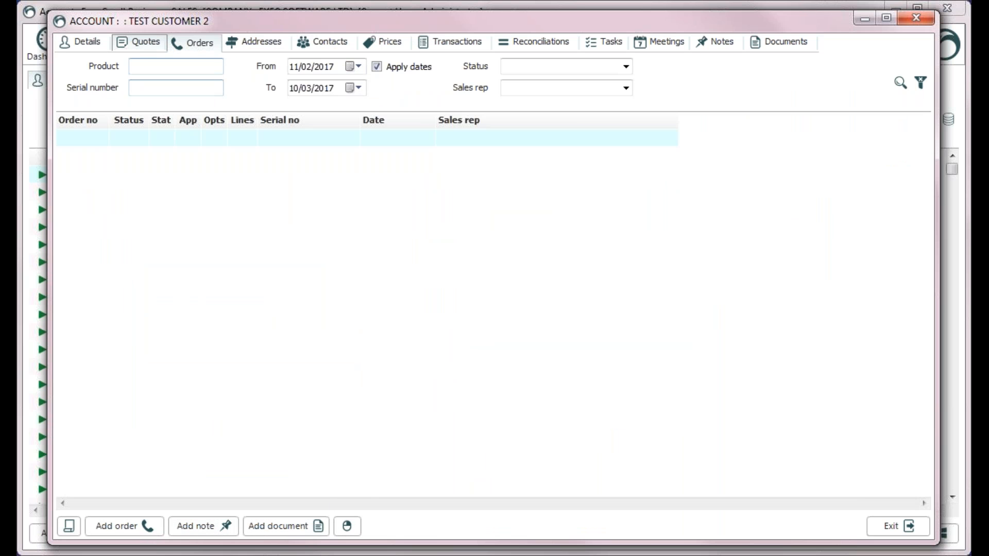
# Step: Add a customer task 'This is a task' assigned to Administrator and save it
pyautogui.click(609, 41)
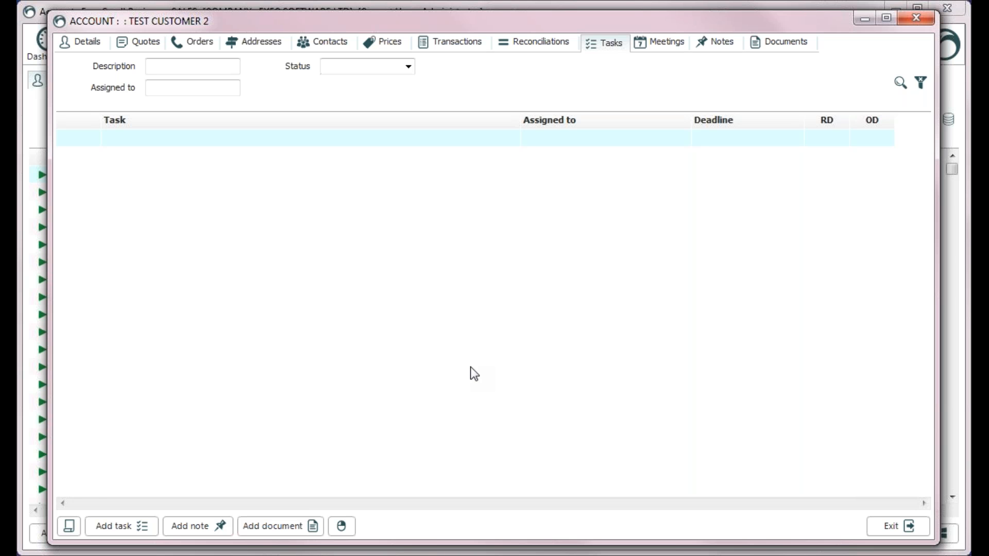
pyautogui.click(102, 523)
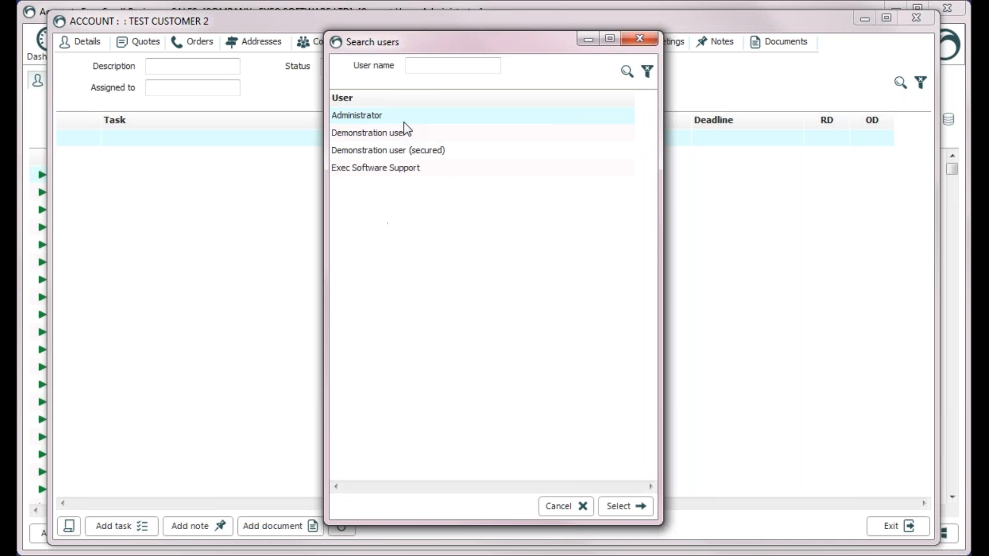
pyautogui.doubleClick(403, 119)
pyautogui.write('This is a task')
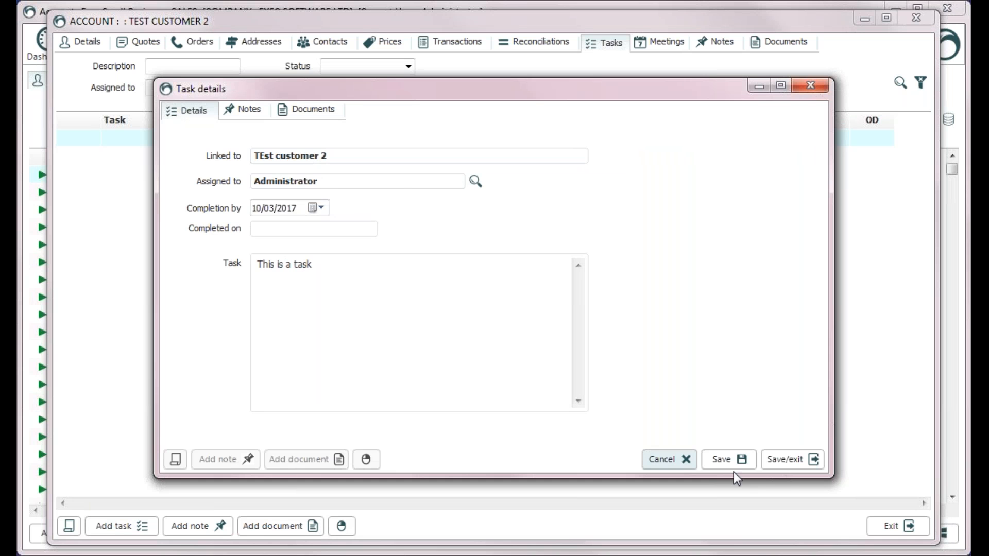
pyautogui.click(781, 466)
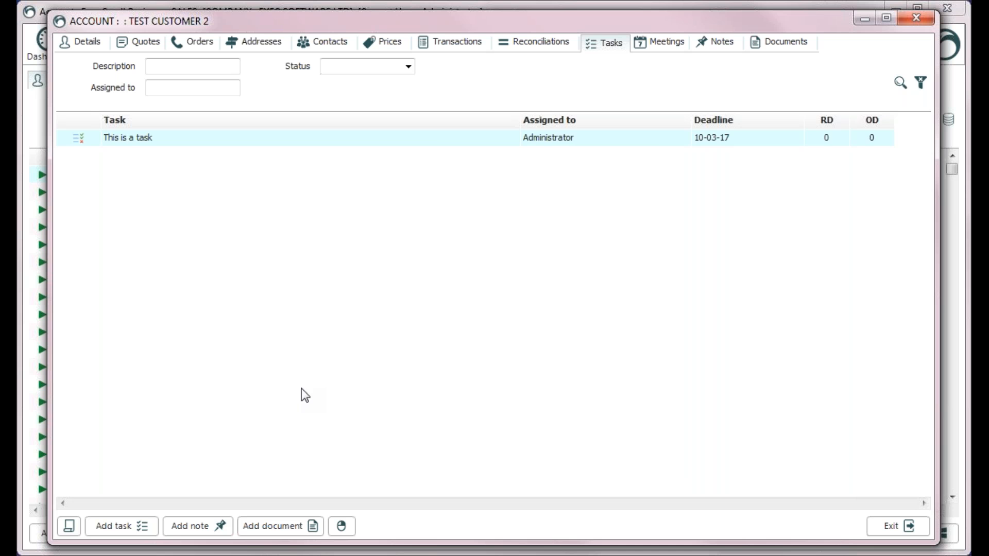
# Step: Review the customer's details and transactions, then close the customer account
pyautogui.click(247, 254)
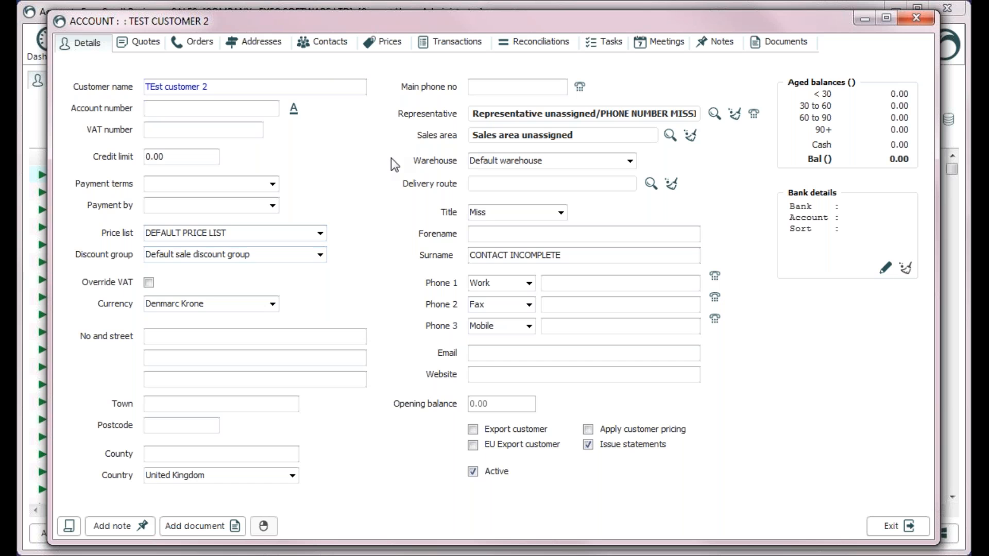
pyautogui.click(457, 42)
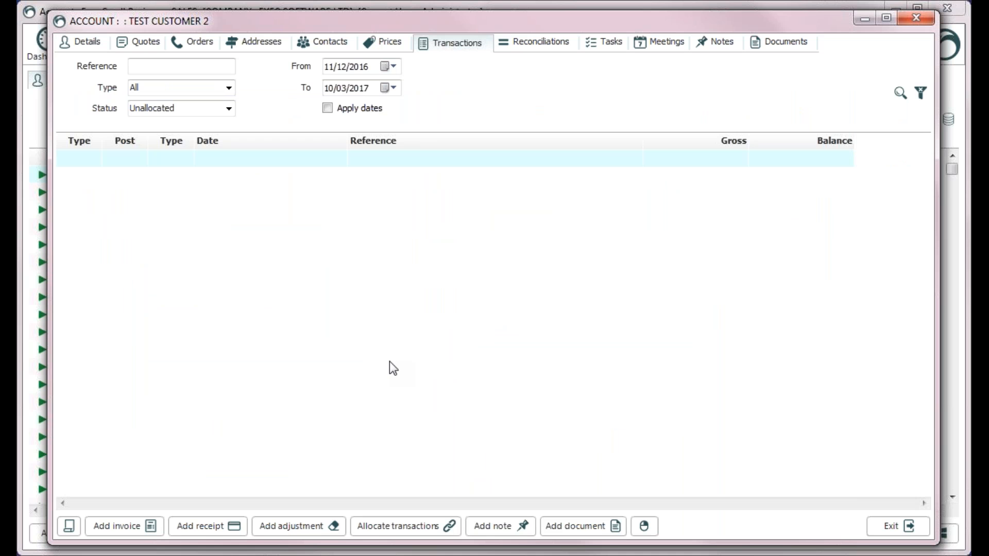
pyautogui.click(894, 526)
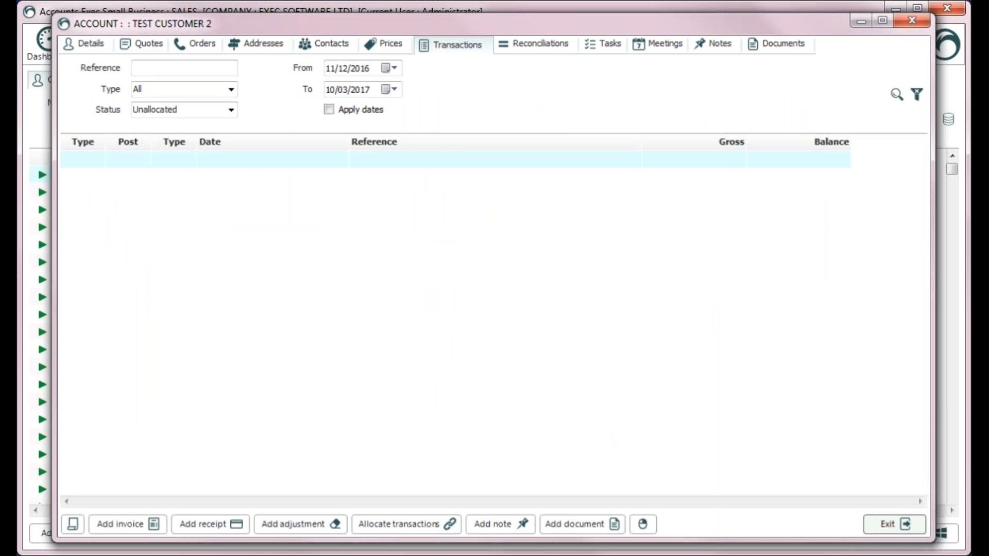
# Step: Filter the customer list by 'test' and start a sales invoice for TEst customer 2
pyautogui.write('test')
pyautogui.rightClick(115, 189)
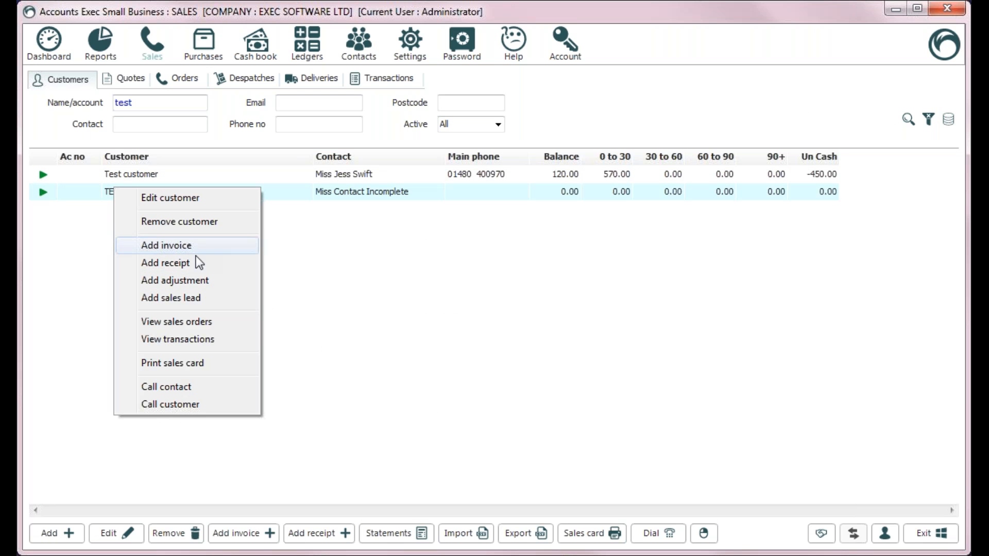
pyautogui.click(234, 527)
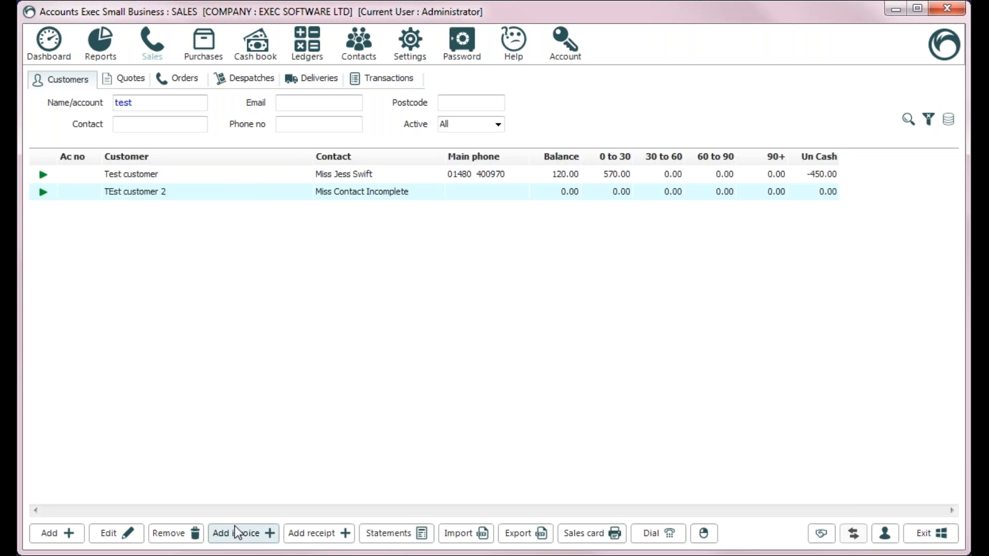
pyautogui.rightClick(172, 196)
pyautogui.click(227, 257)
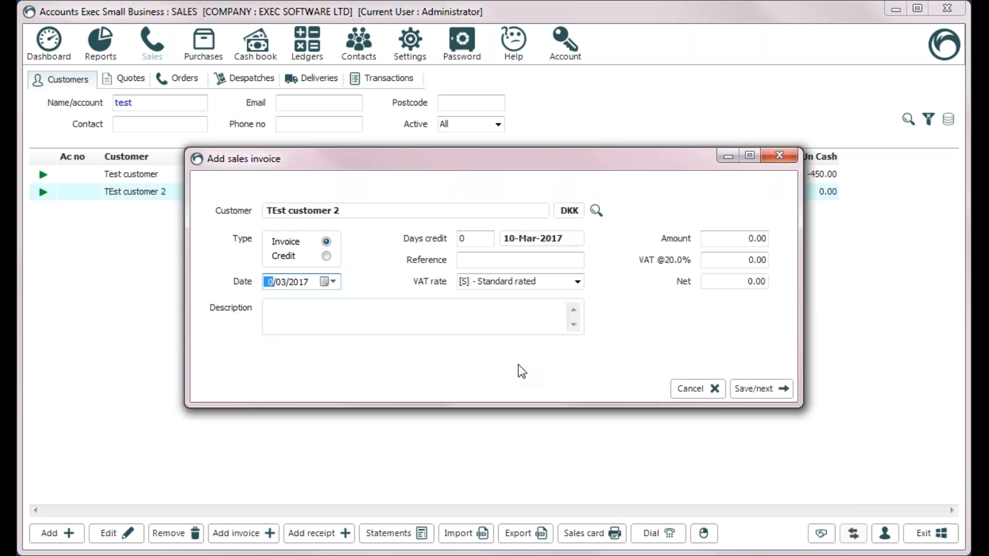
# Step: Date the invoice 09/03/2017 with reference 1234567 at the Standard rated VAT
pyautogui.write('09')
pyautogui.press('Tab')
pyautogui.write('1234567')
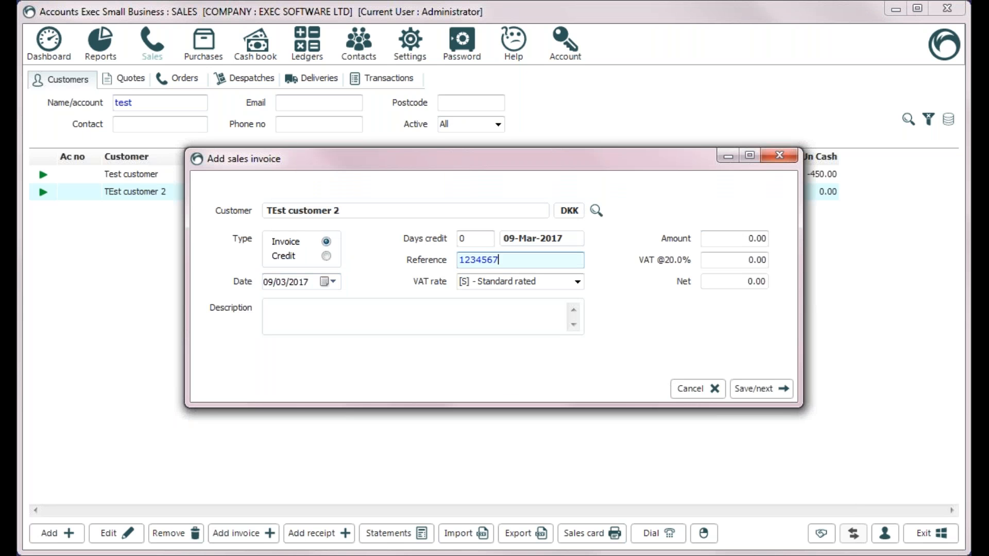
pyautogui.press('Tab')
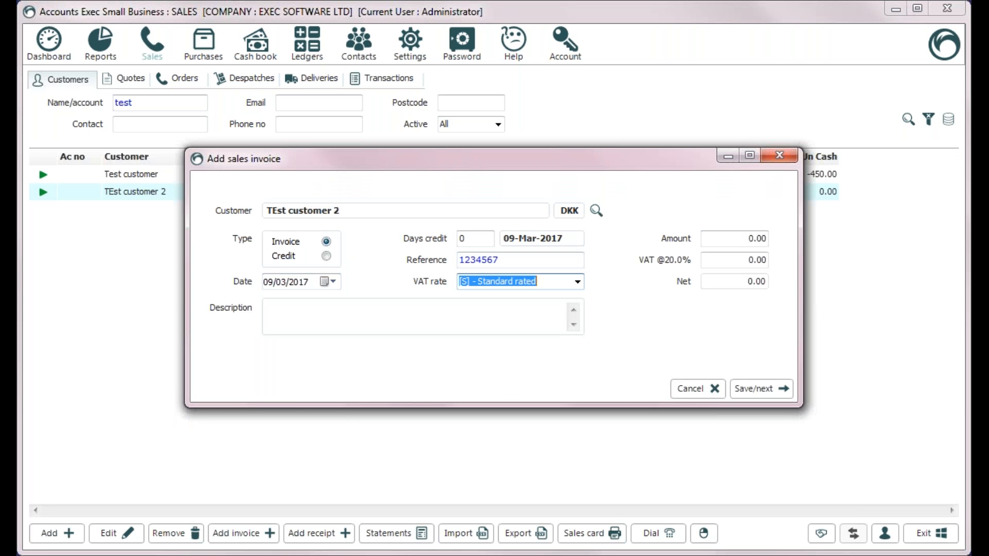
pyautogui.press('Down')
pyautogui.press('Down')
pyautogui.press('Down')
pyautogui.press('Down')
pyautogui.press('Up')
pyautogui.press('Up')
pyautogui.press('Up')
pyautogui.press('Up')
pyautogui.press('Down')
pyautogui.press('Down')
pyautogui.press('Up')
pyautogui.press('Up')
pyautogui.click(578, 282)
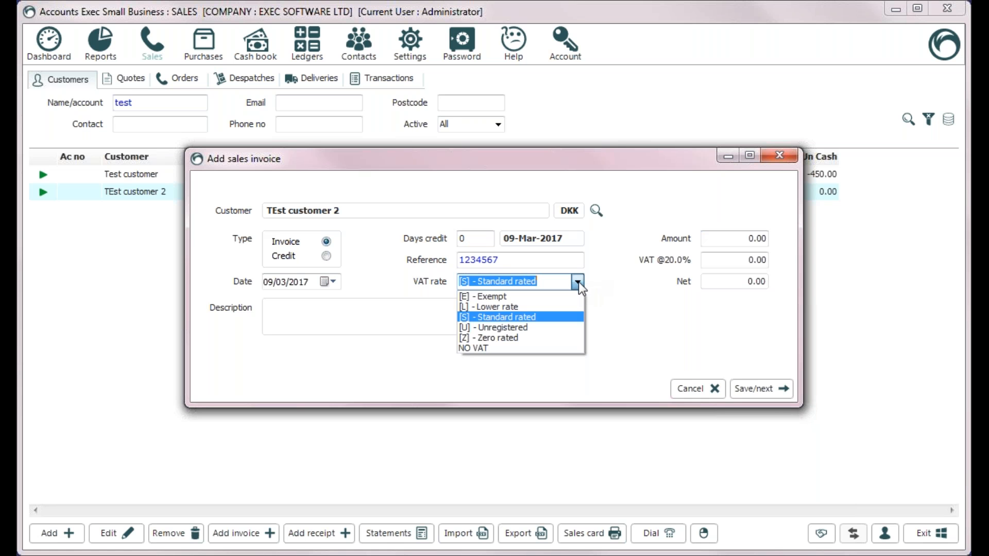
pyautogui.click(578, 281)
pyautogui.press('Tab')
# Step: Enter a 120.00 invoice amount and post its line to turnover account 1250
pyautogui.write('120')
pyautogui.press('Tab')
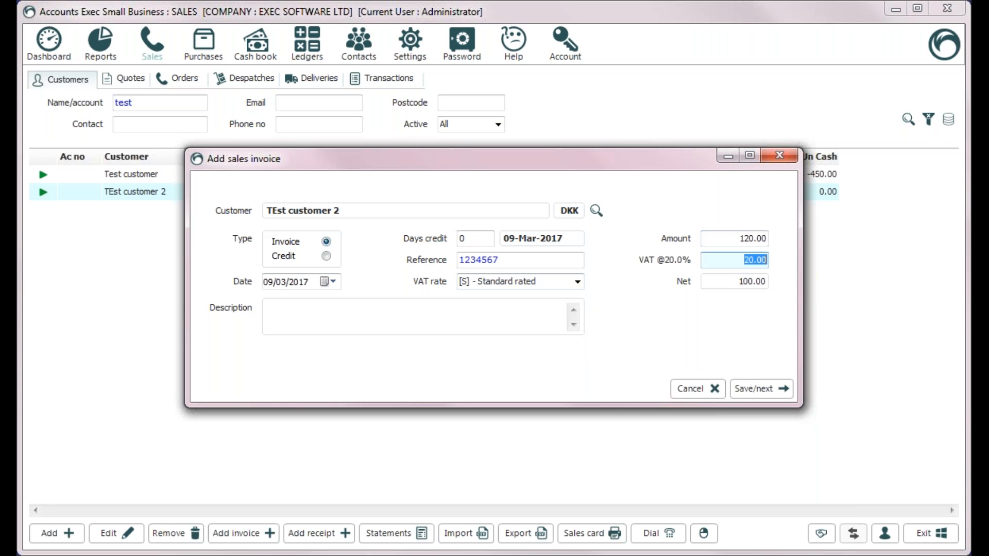
pyautogui.press('Return')
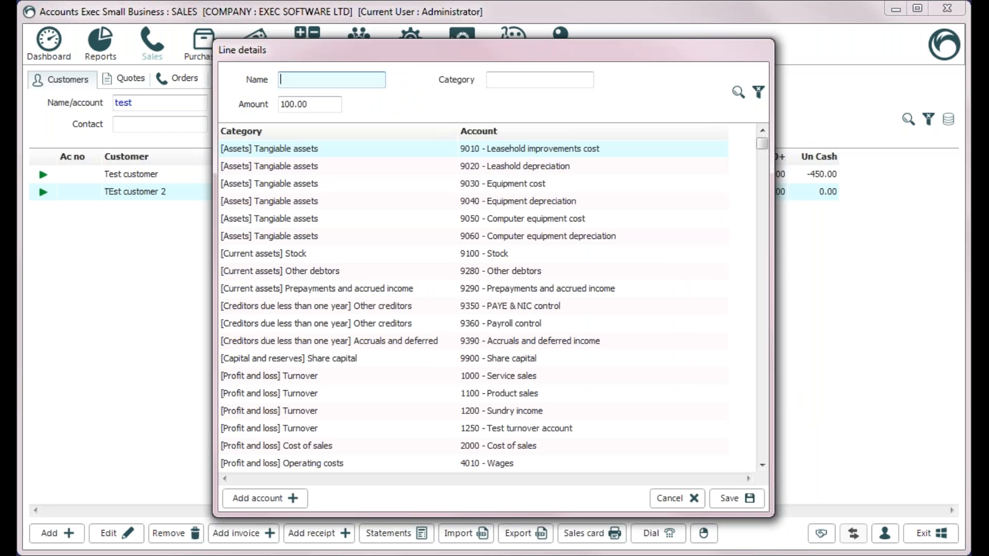
pyautogui.write('1250')
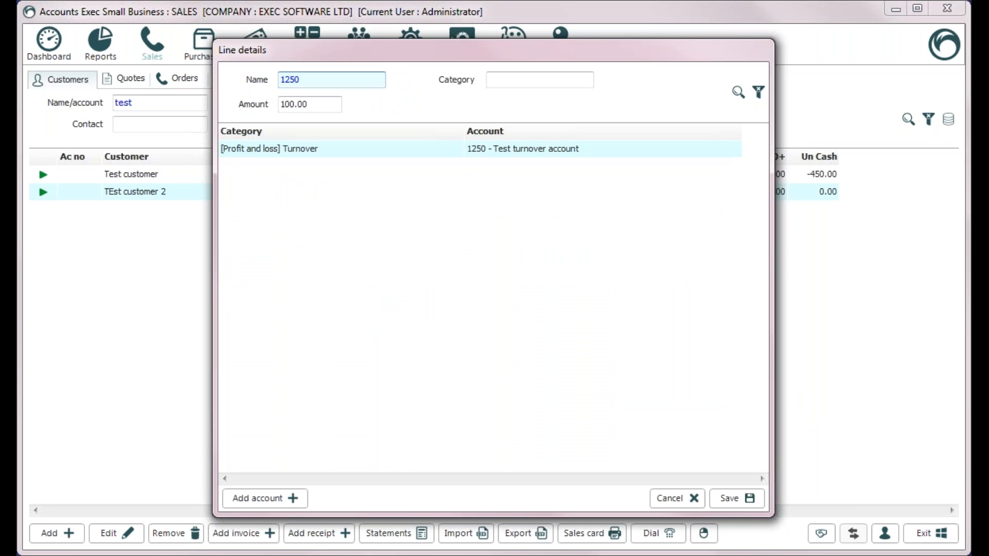
pyautogui.press('Return')
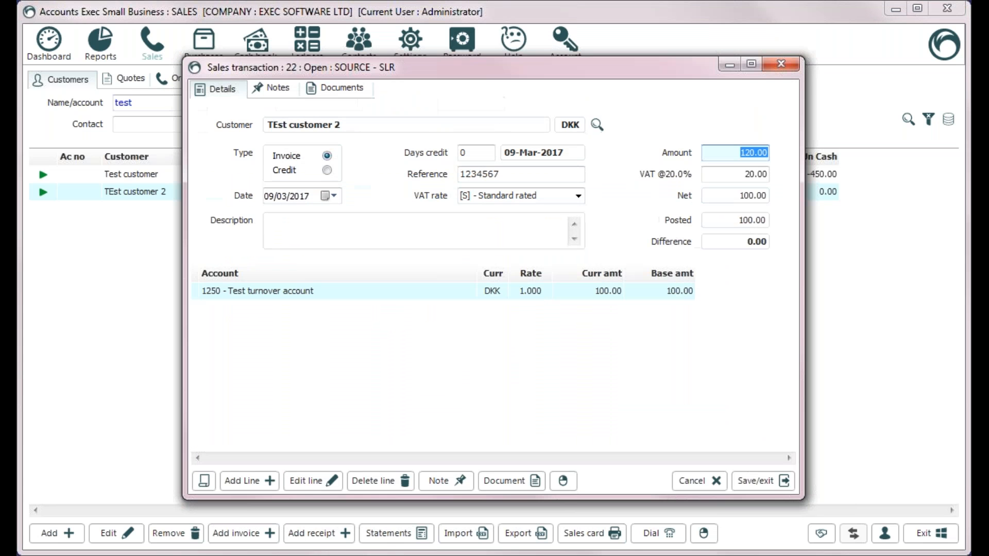